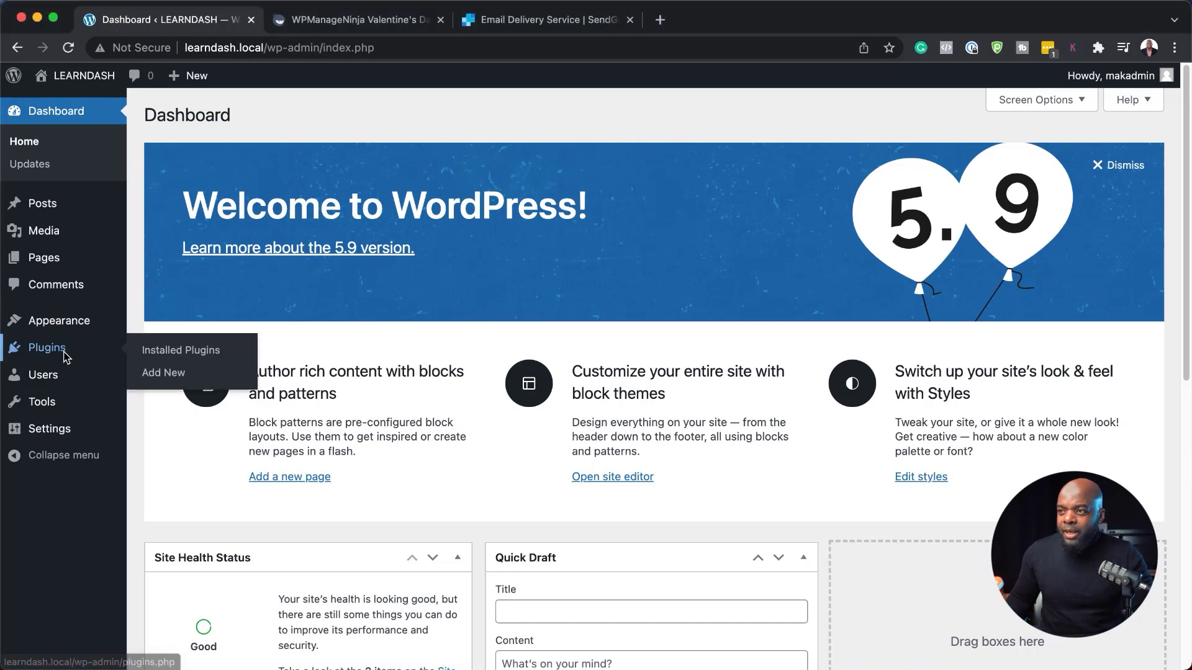
Step: Search the plugin directory for "fluentcrm", then install and activate the Email Marketing Automation, Newsletter and CRM plugin by FluentCRM
{"action": "left_click", "coordinate": [169, 374]}
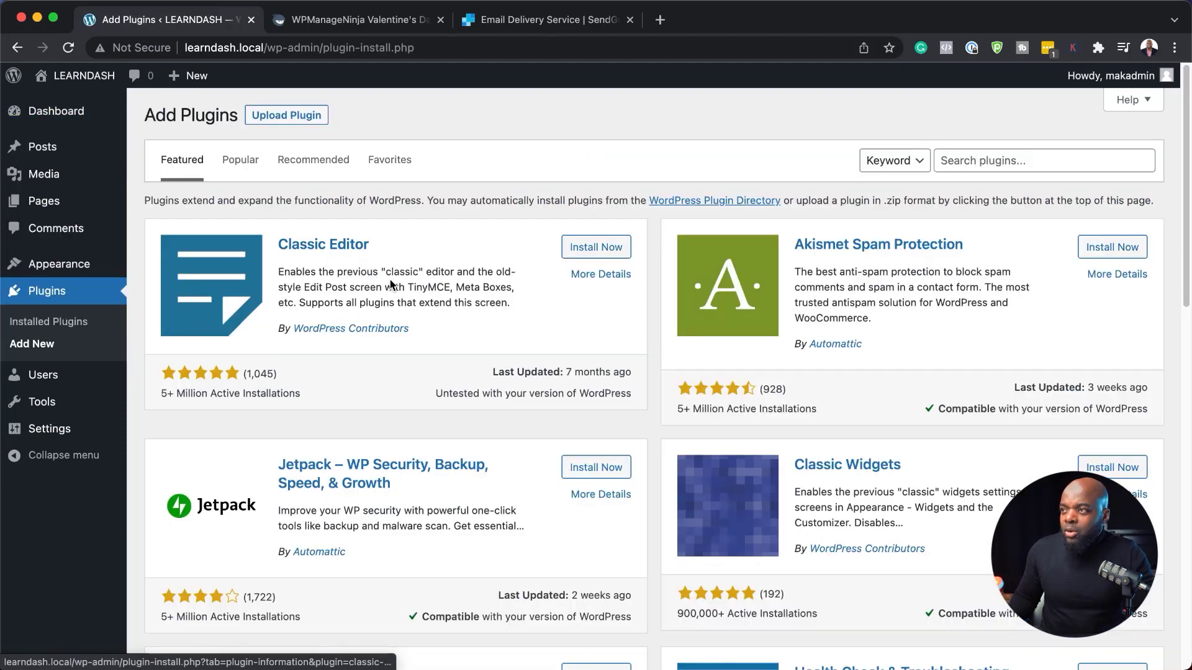
{"action": "left_click", "coordinate": [1042, 160]}
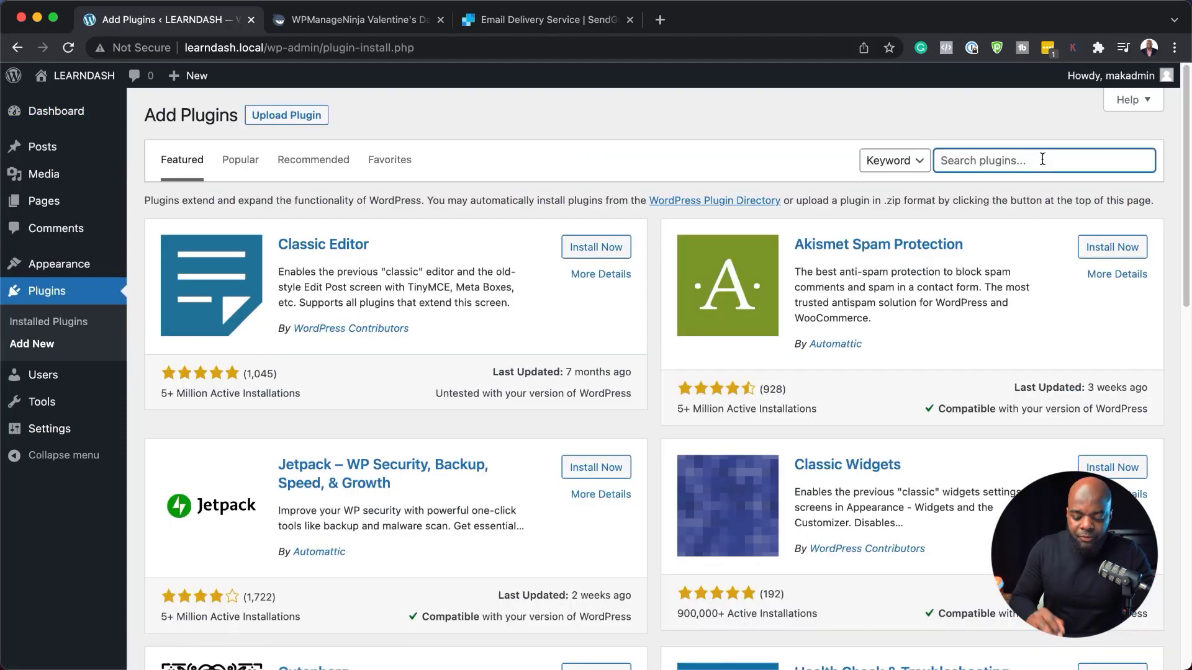
{"action": "type", "text": "fluentcrm"}
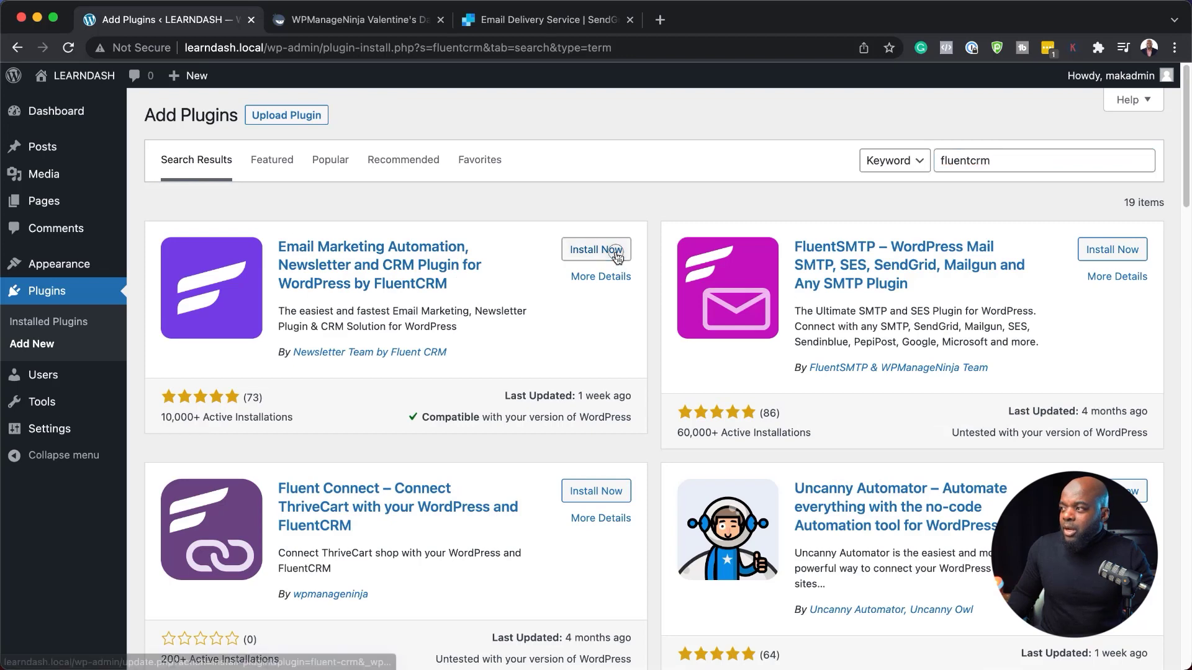
{"action": "left_click", "coordinate": [615, 253]}
{"action": "left_click", "coordinate": [612, 255]}
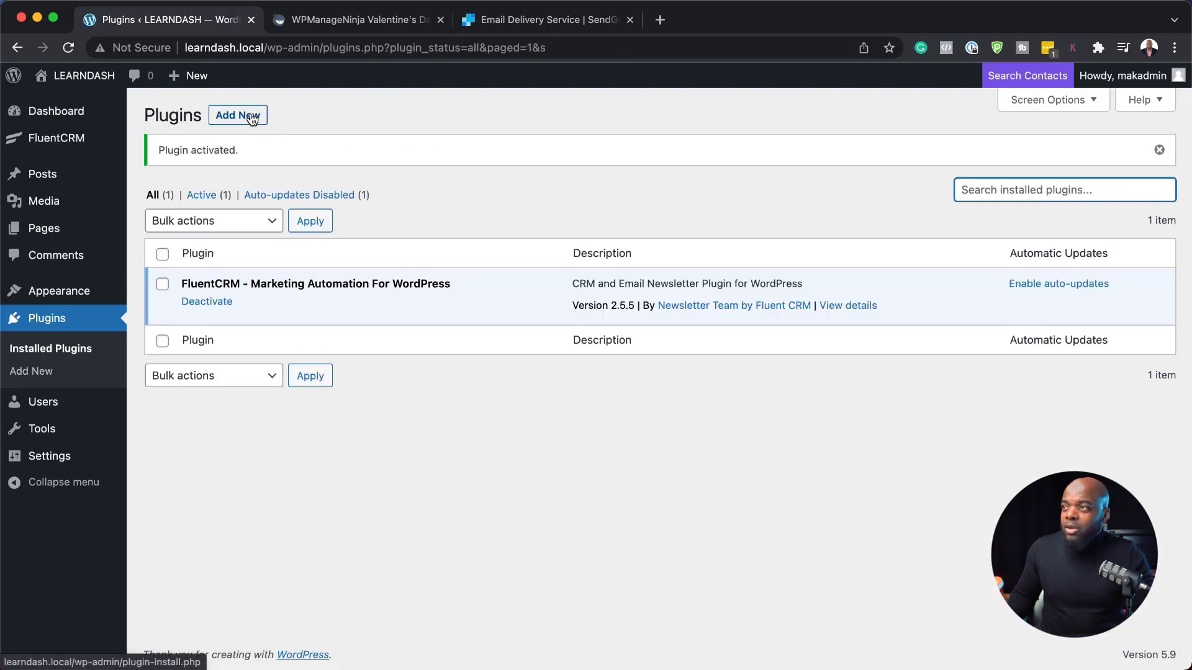
Step: Search for "fluentsmtp" among the new plugins, then install and activate the FluentSMTP plugin
{"action": "left_click", "coordinate": [251, 119]}
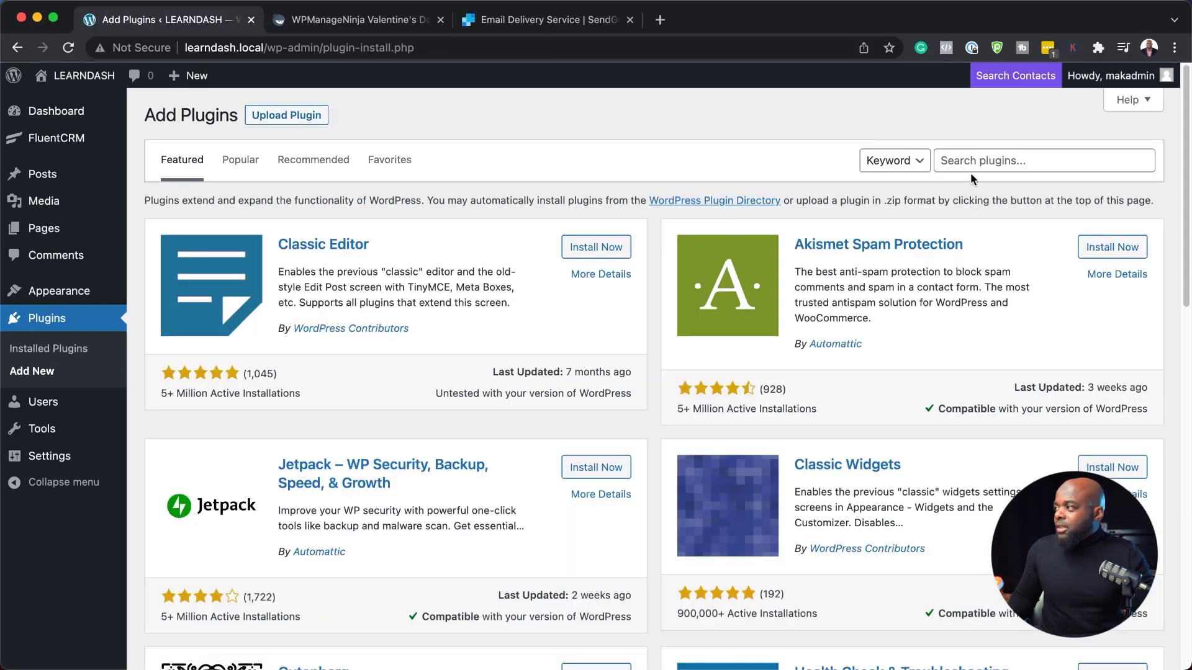
{"action": "left_click", "coordinate": [972, 160]}
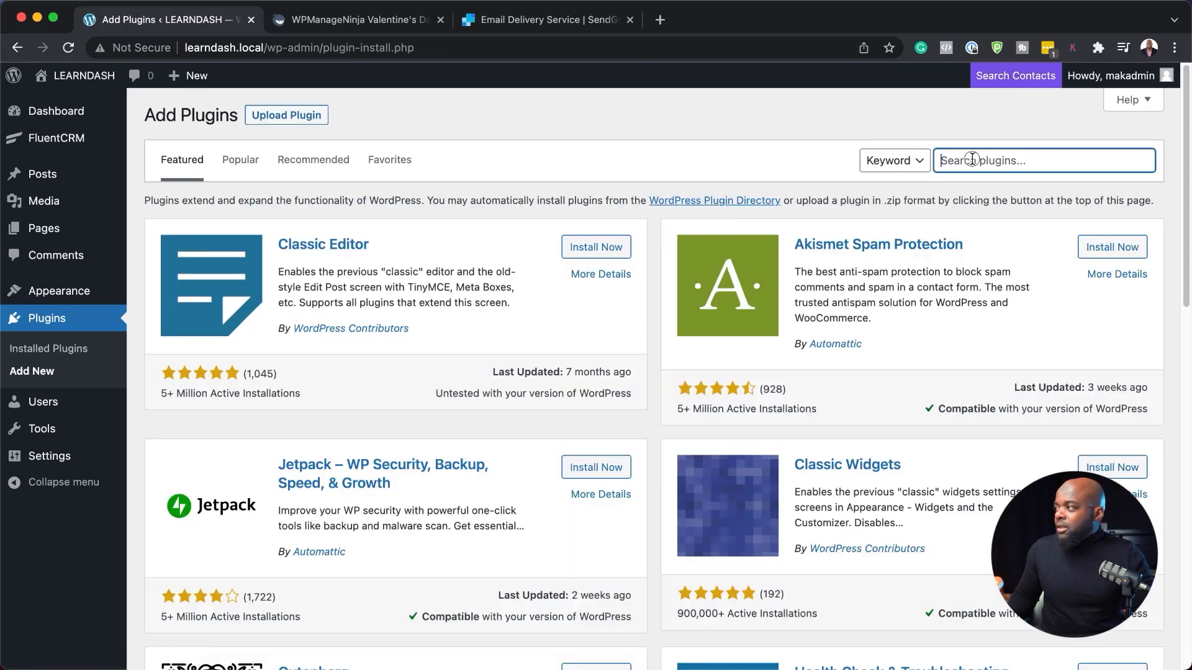
{"action": "type", "text": "flue"}
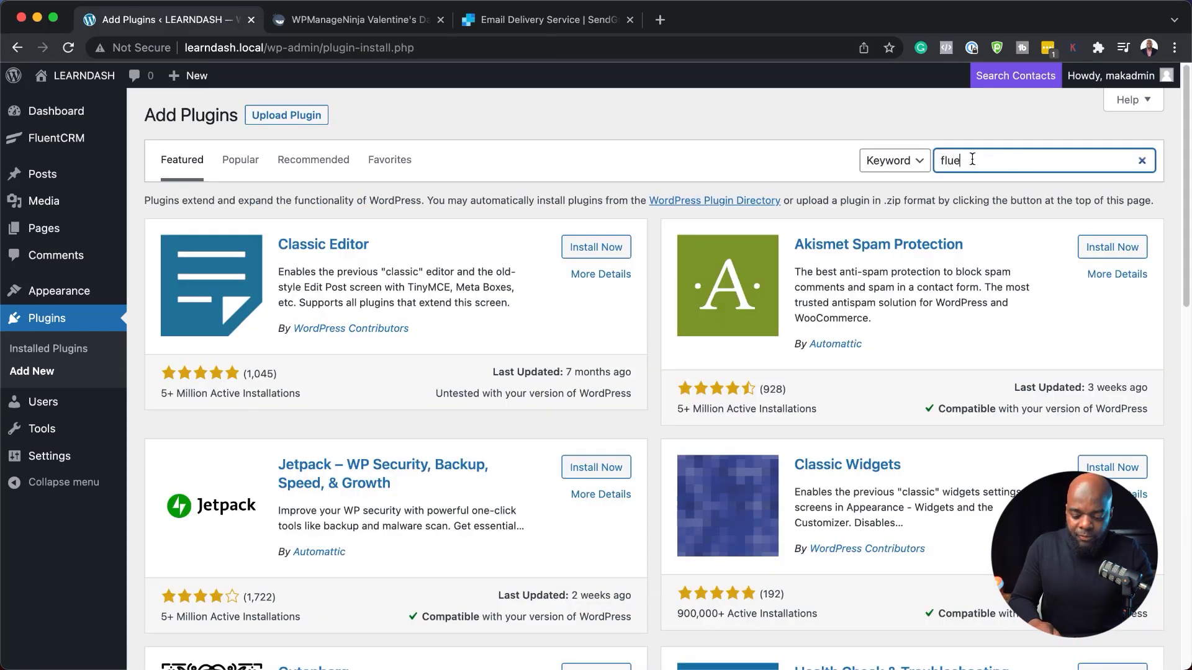
{"action": "type", "text": "ntsmtp"}
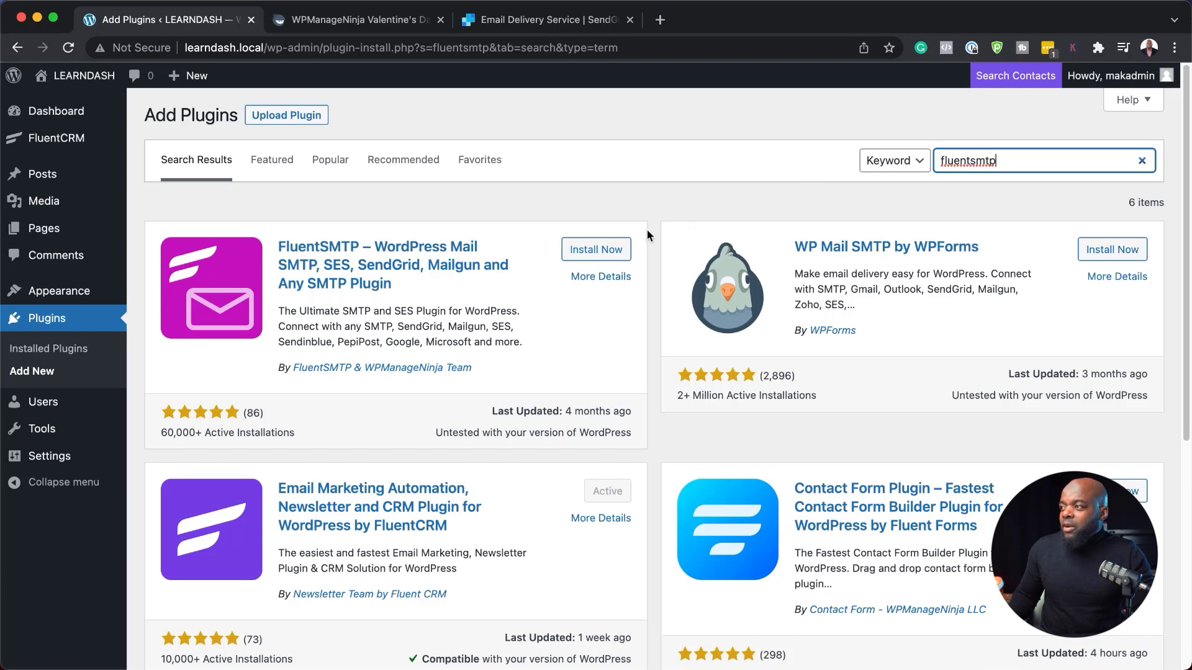
{"action": "left_click", "coordinate": [623, 251]}
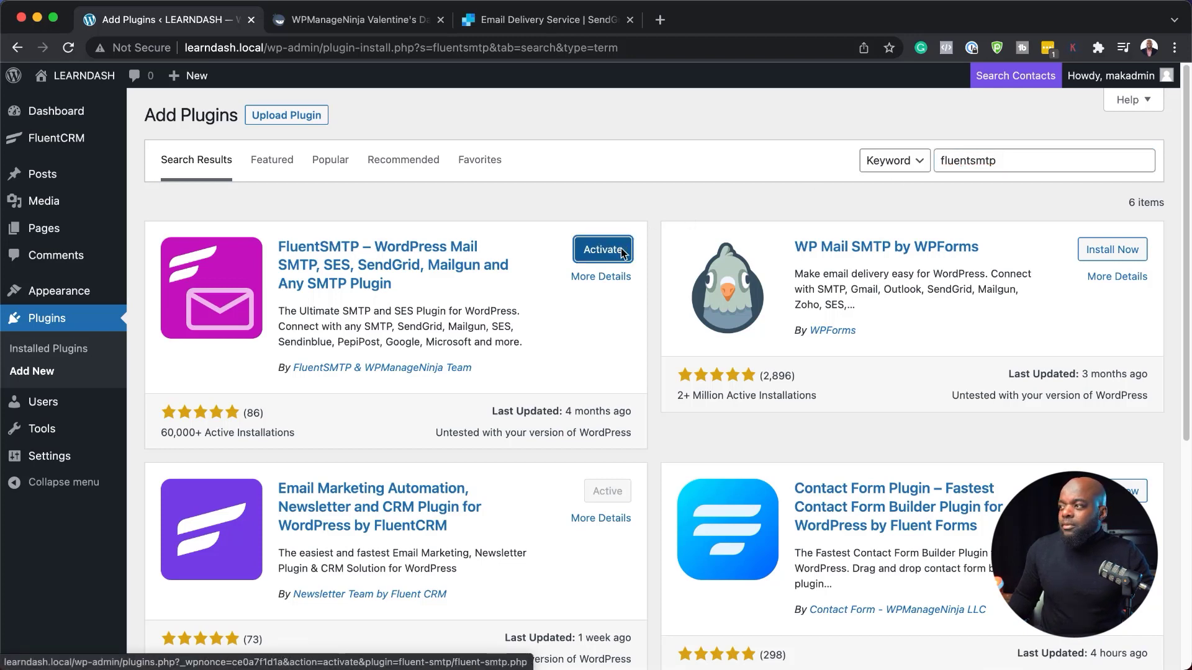
{"action": "left_click", "coordinate": [624, 250]}
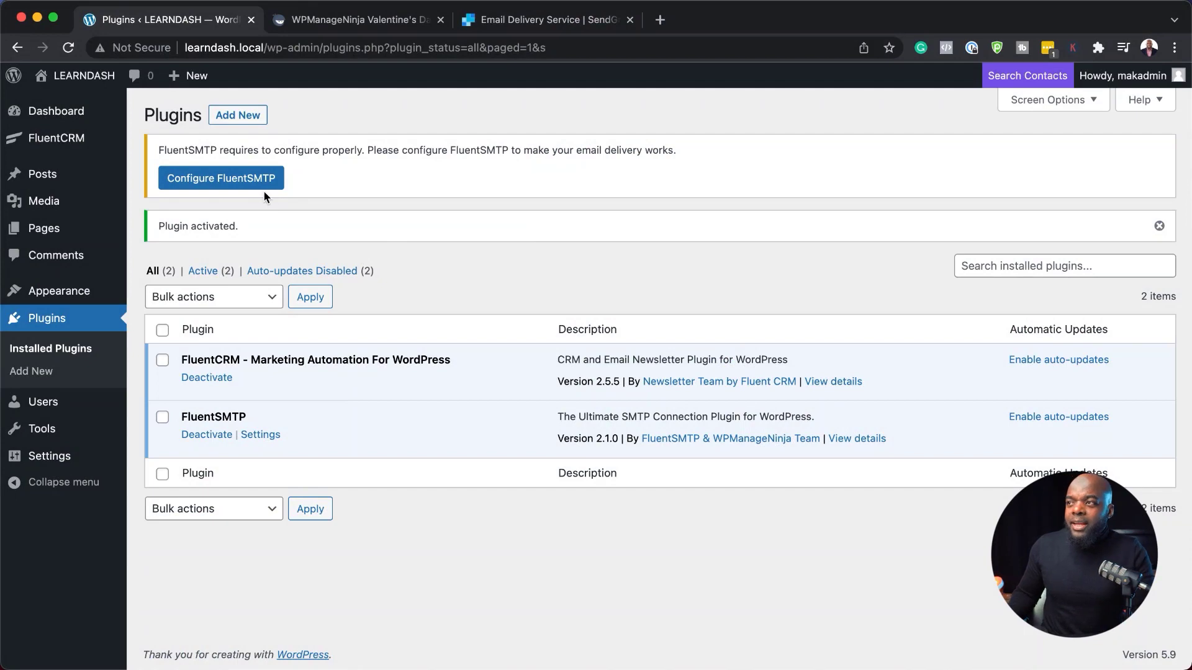
Step: Upload the plugin file "fluentcampaign-pro-2.5.5 (1).zip" from the Downloads folder, then install and activate it
{"action": "left_click", "coordinate": [234, 118]}
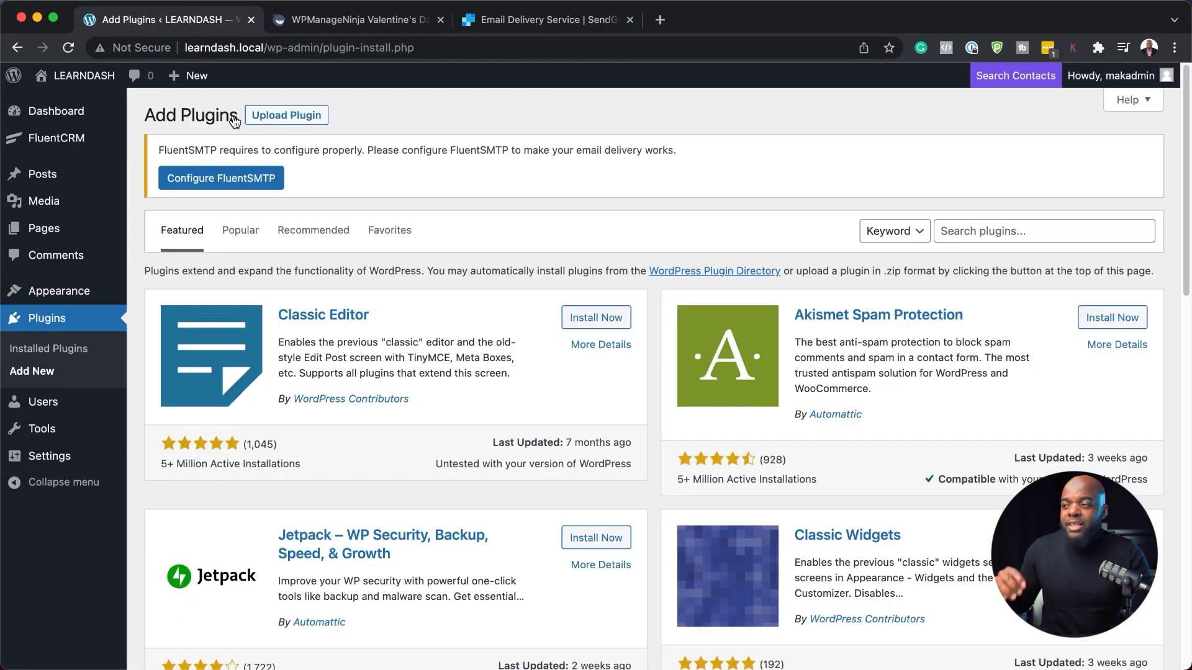
{"action": "left_click", "coordinate": [291, 114]}
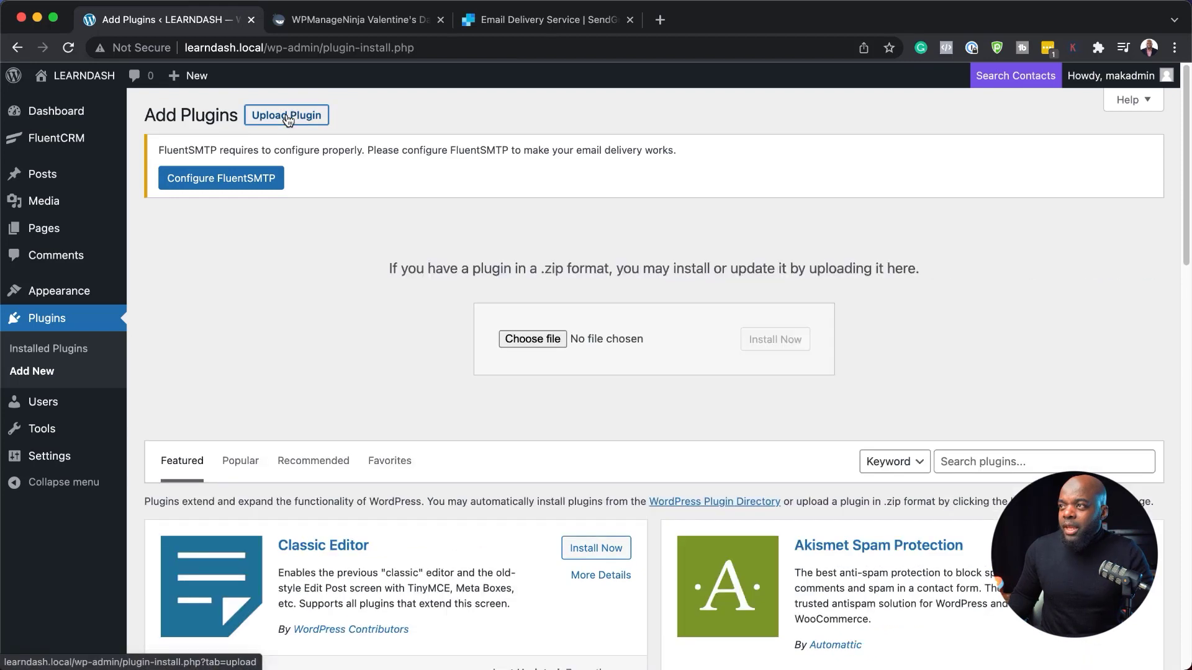
{"action": "left_click", "coordinate": [532, 339]}
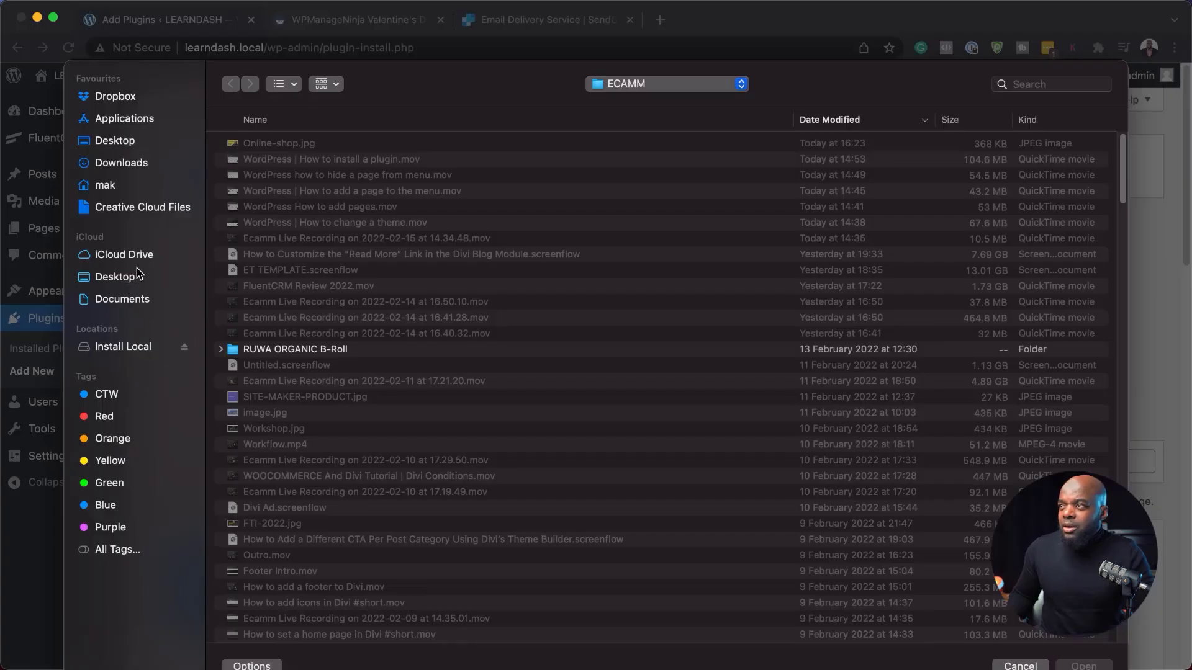
{"action": "left_click", "coordinate": [151, 163]}
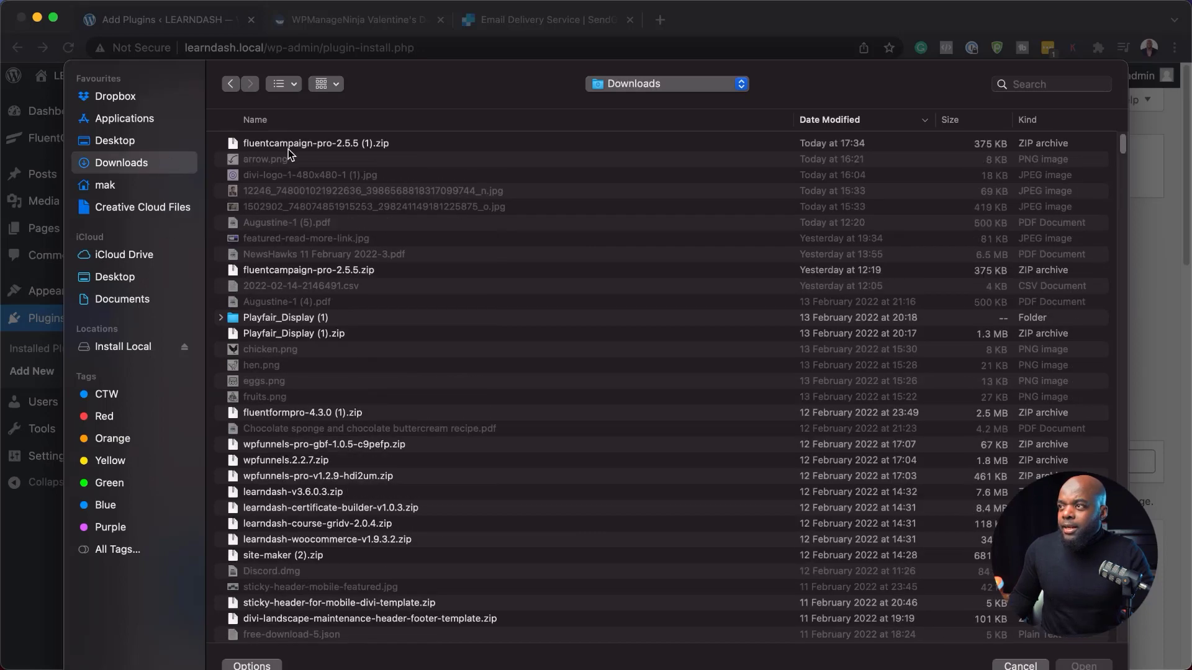
{"action": "double_click", "coordinate": [288, 146]}
{"action": "left_click", "coordinate": [803, 346]}
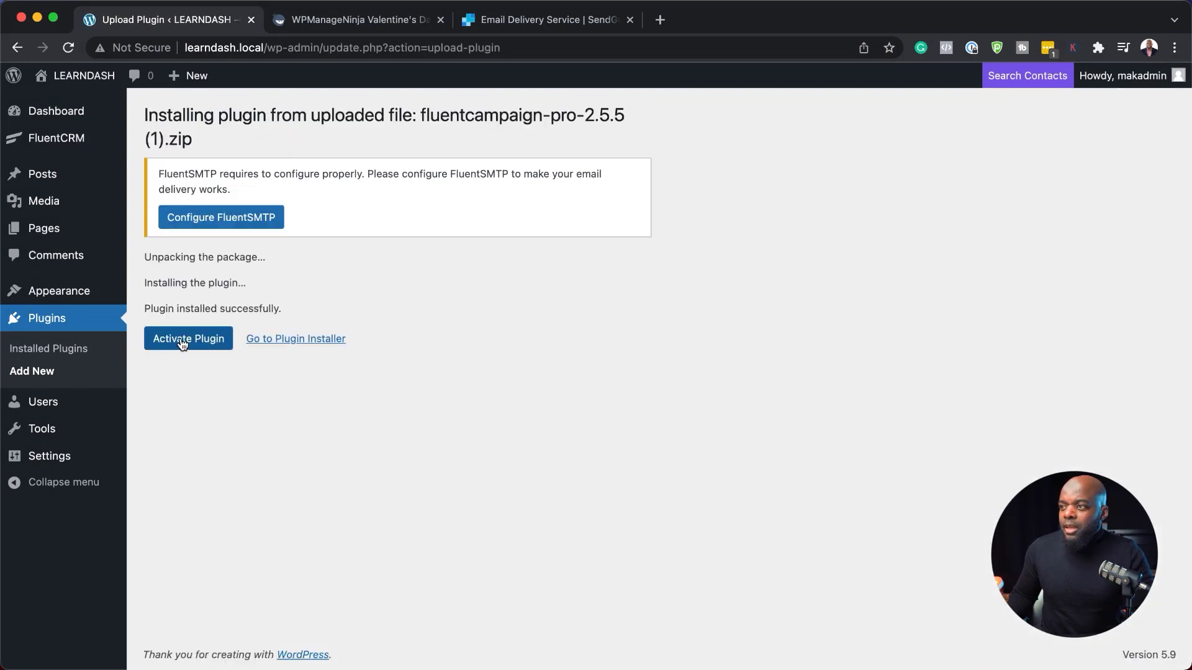
{"action": "left_click", "coordinate": [183, 342]}
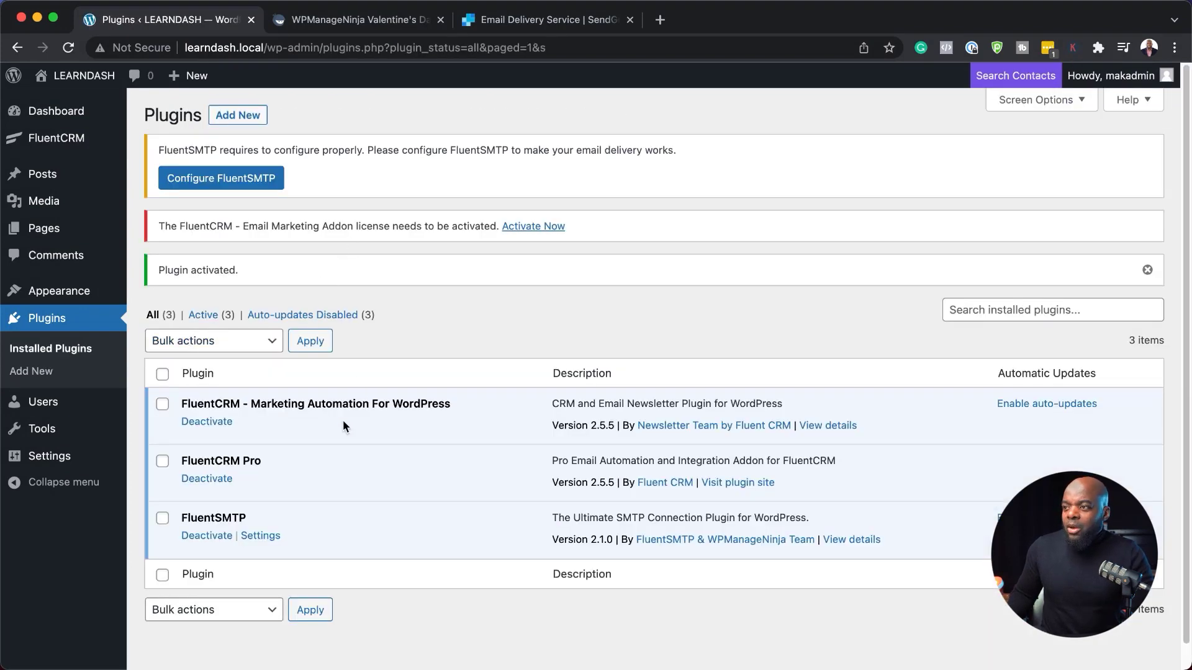
Step: Start the FluentCRM setup wizard and submit the business name "Funnels to Income" with the business's full address
{"action": "mouse_move", "coordinate": [73, 138]}
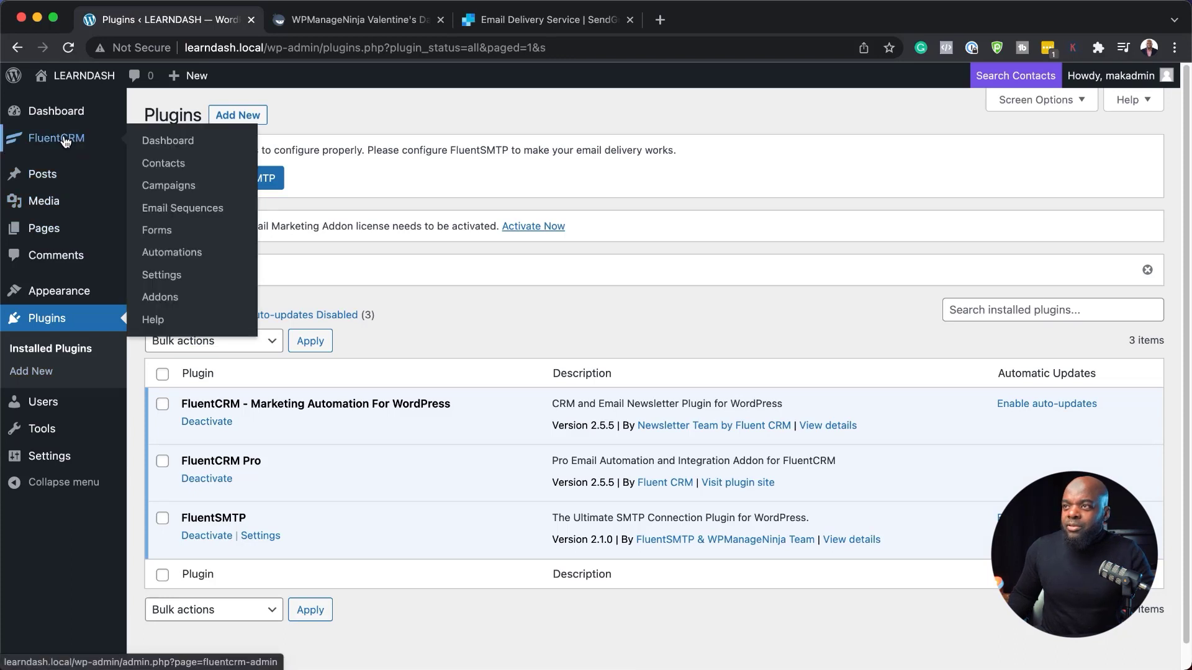
{"action": "left_click", "coordinate": [168, 285]}
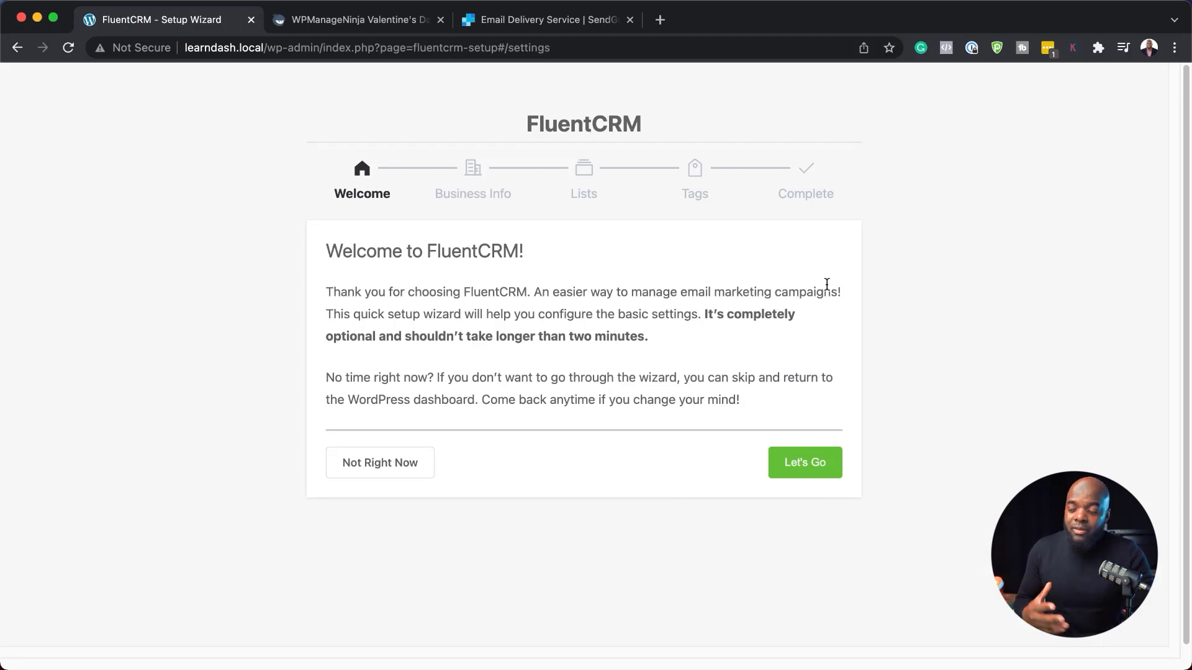
{"action": "left_click", "coordinate": [823, 470]}
{"action": "left_click", "coordinate": [449, 342]}
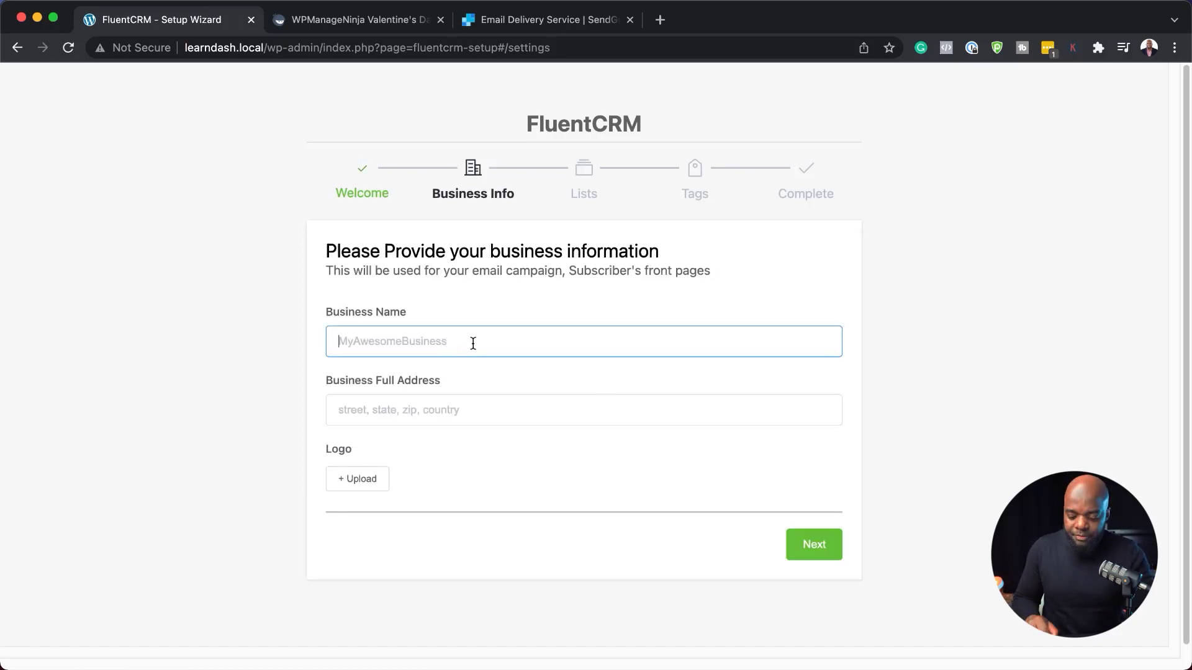
{"action": "type", "text": "Funnels to Income"}
{"action": "left_click", "coordinate": [432, 411]}
{"action": "type", "text": "23"}
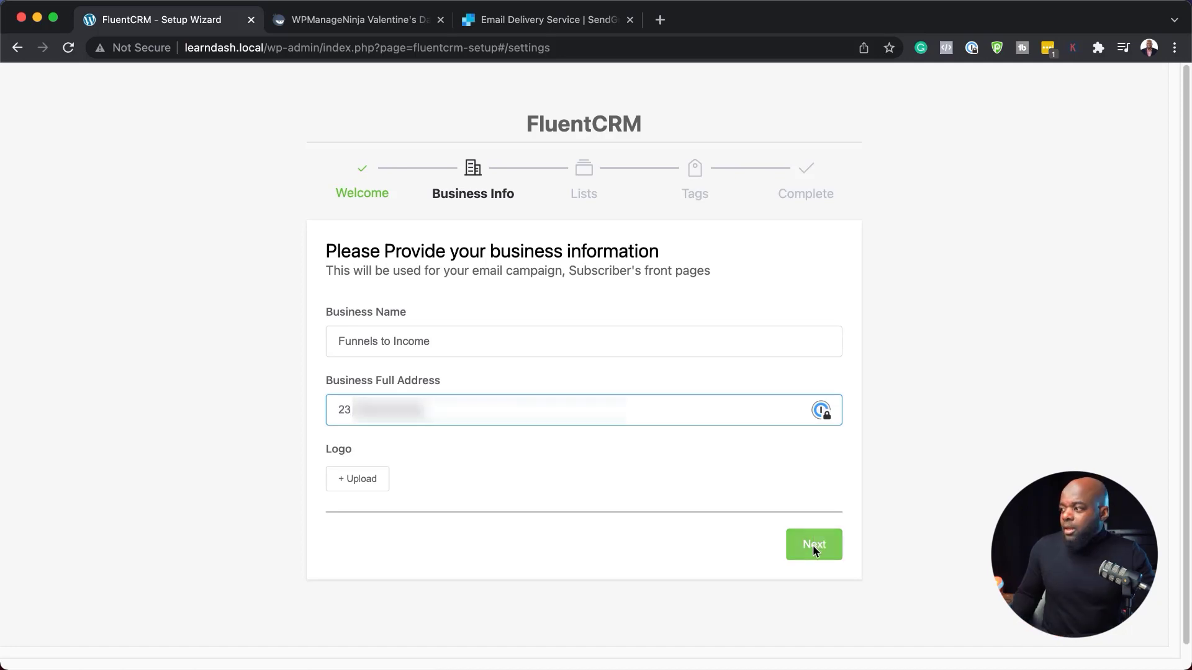
{"action": "left_click", "coordinate": [813, 545]}
Step: Create two contact segment lists named "Subscribers" and "Customers" in the setup wizard
{"action": "left_click", "coordinate": [481, 385]}
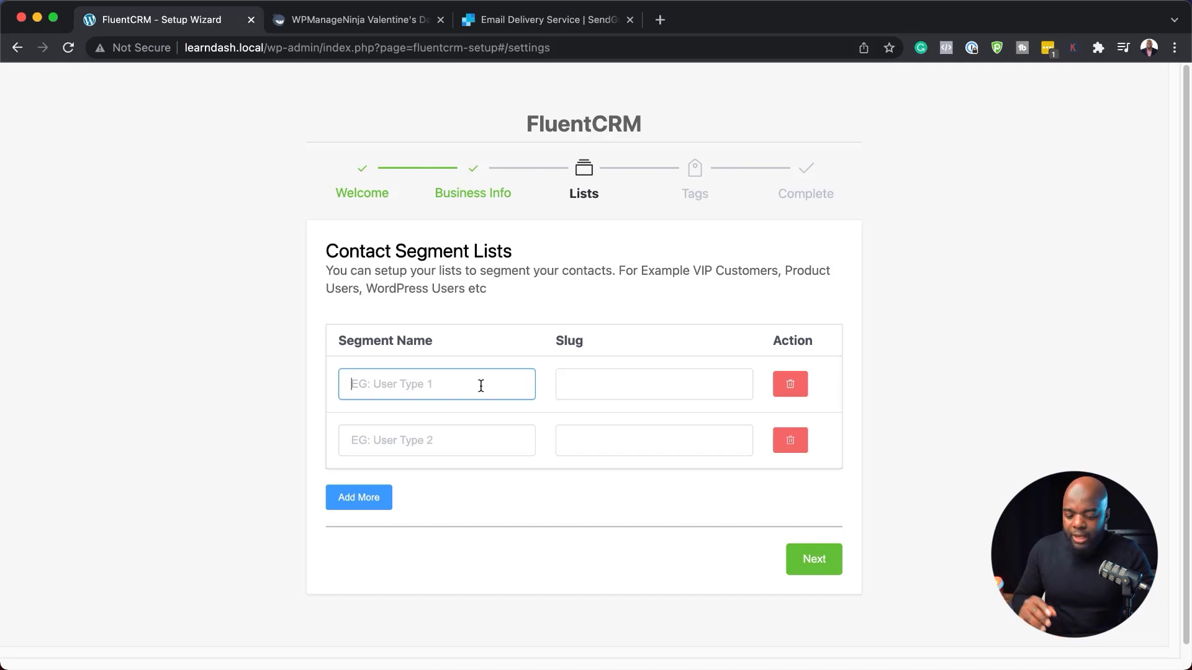
{"action": "type", "text": "Subscribers"}
{"action": "left_click", "coordinate": [442, 445]}
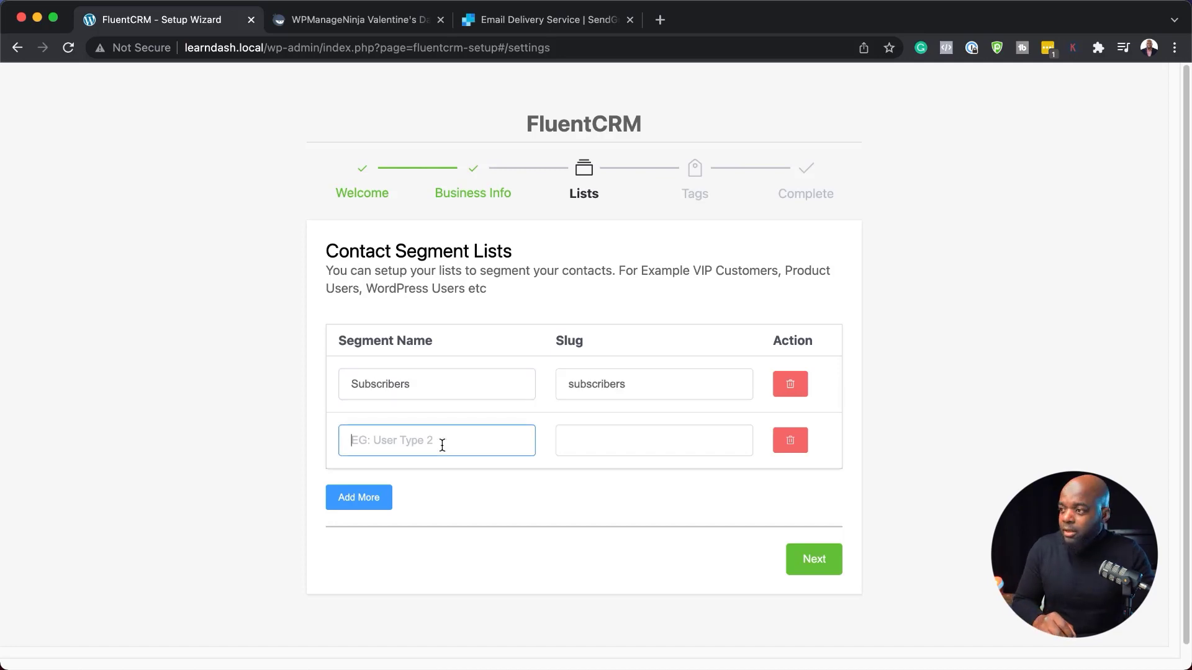
{"action": "type", "text": "Customers"}
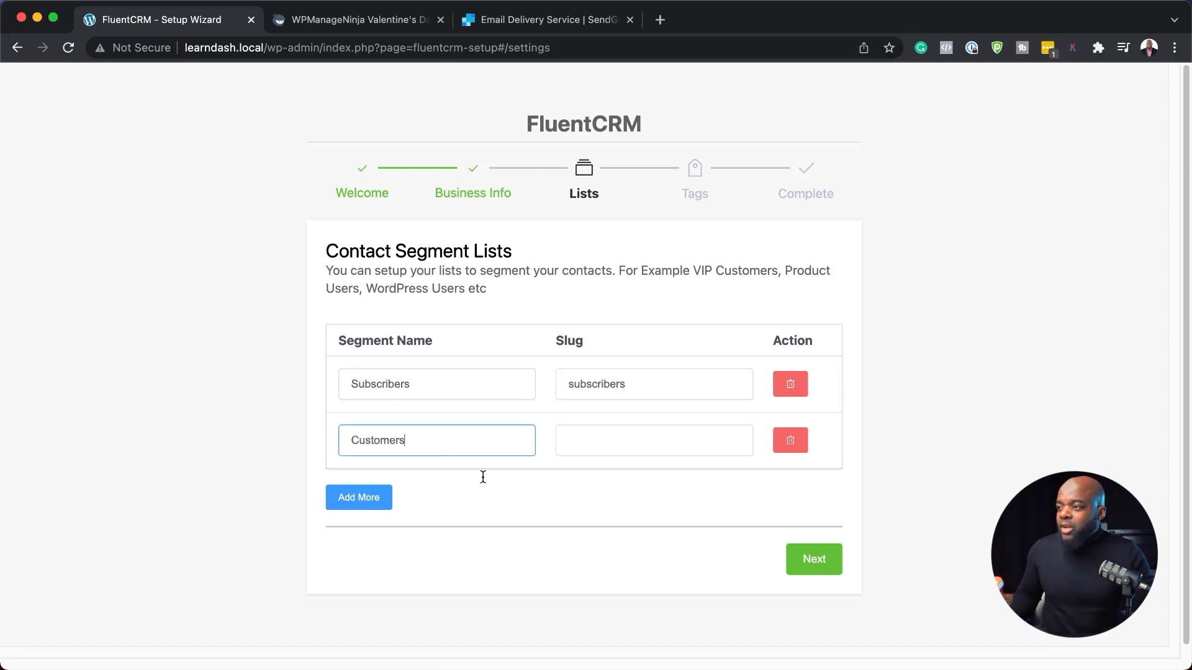
{"action": "left_click", "coordinate": [811, 559]}
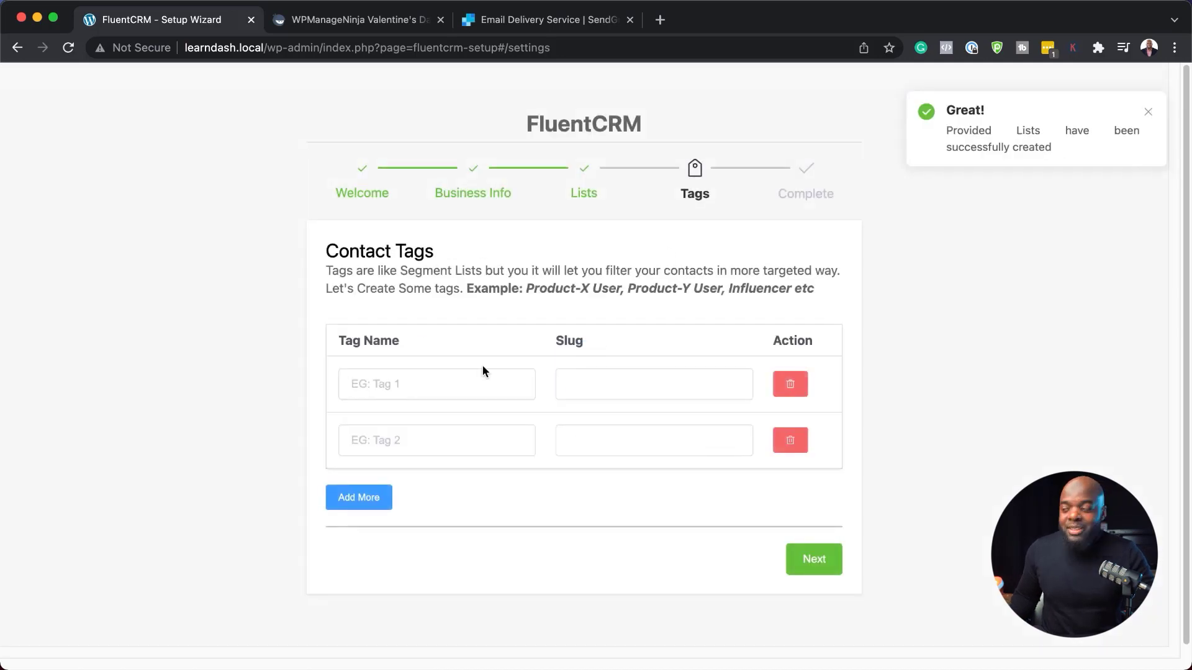
Step: Create two contact tags named "New Customer" and "Subscriber" in the setup wizard
{"action": "left_click", "coordinate": [373, 384]}
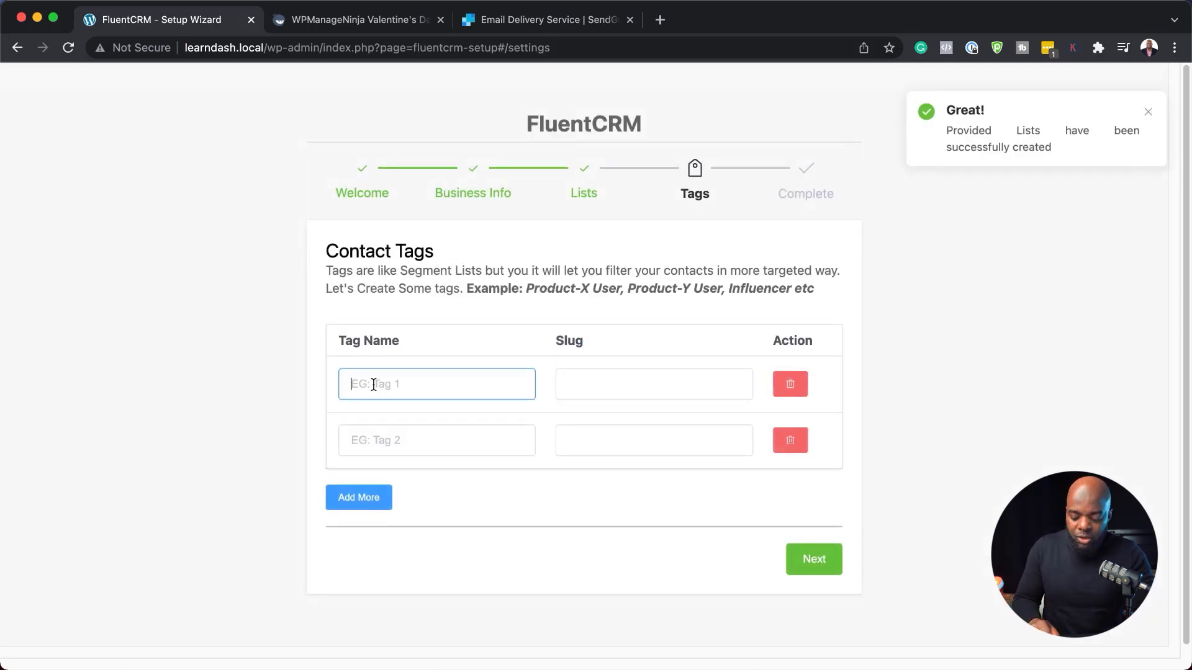
{"action": "type", "text": "New Customer"}
{"action": "left_click", "coordinate": [364, 445]}
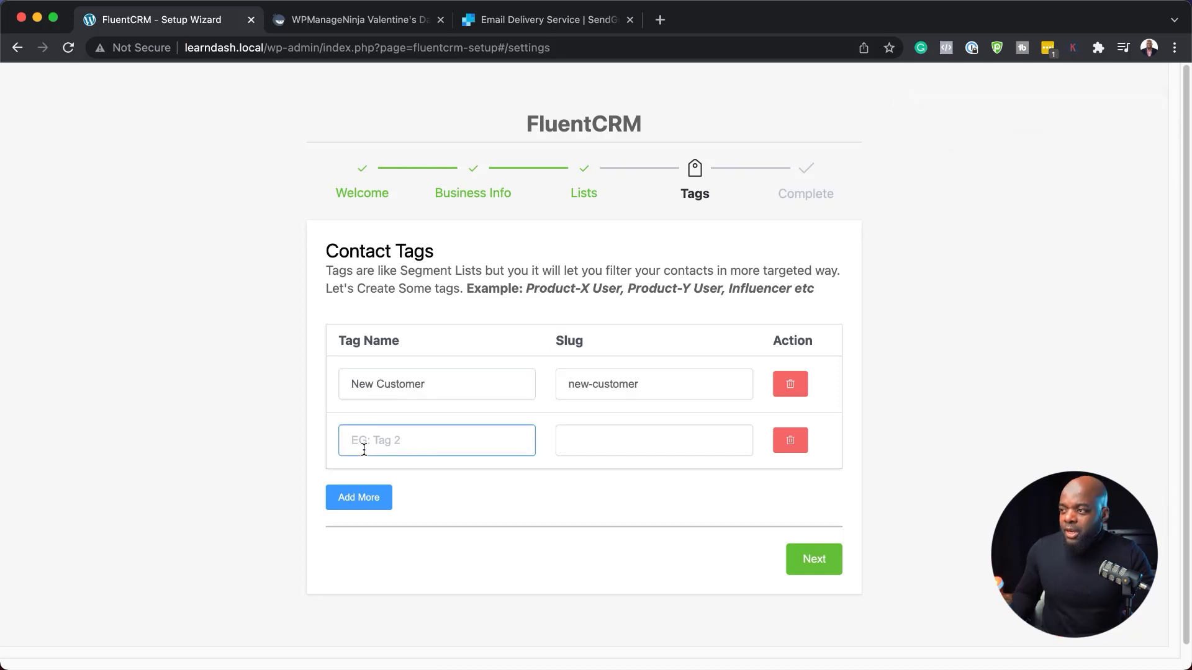
{"action": "type", "text": "Subscriber"}
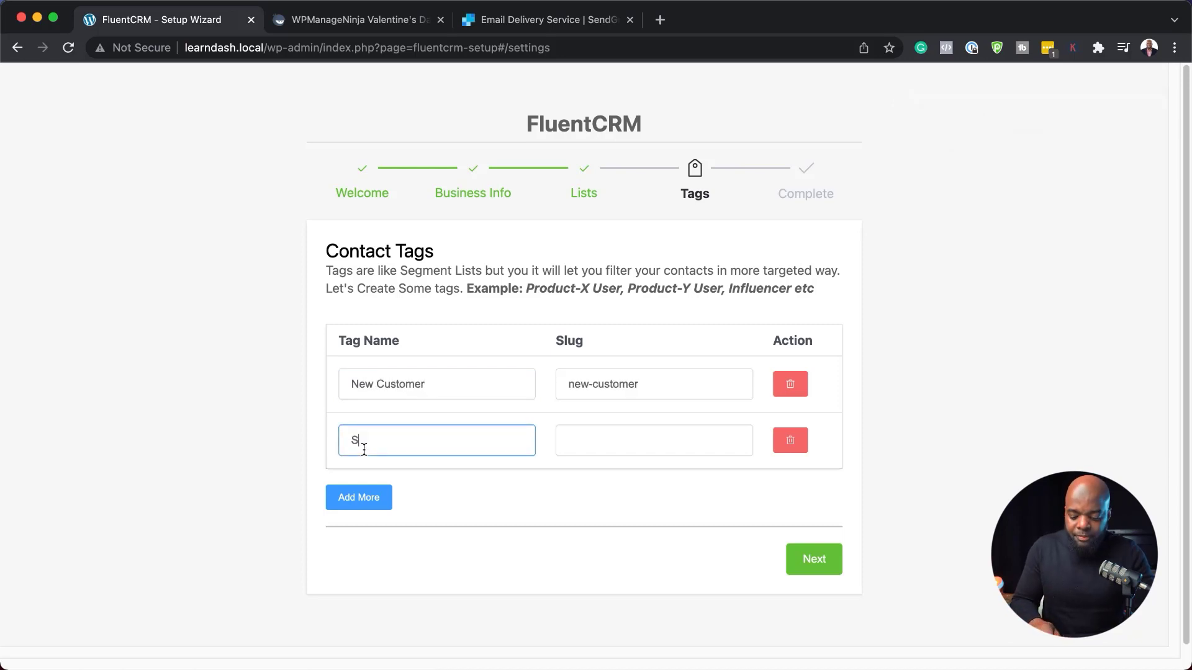
{"action": "left_click", "coordinate": [830, 562]}
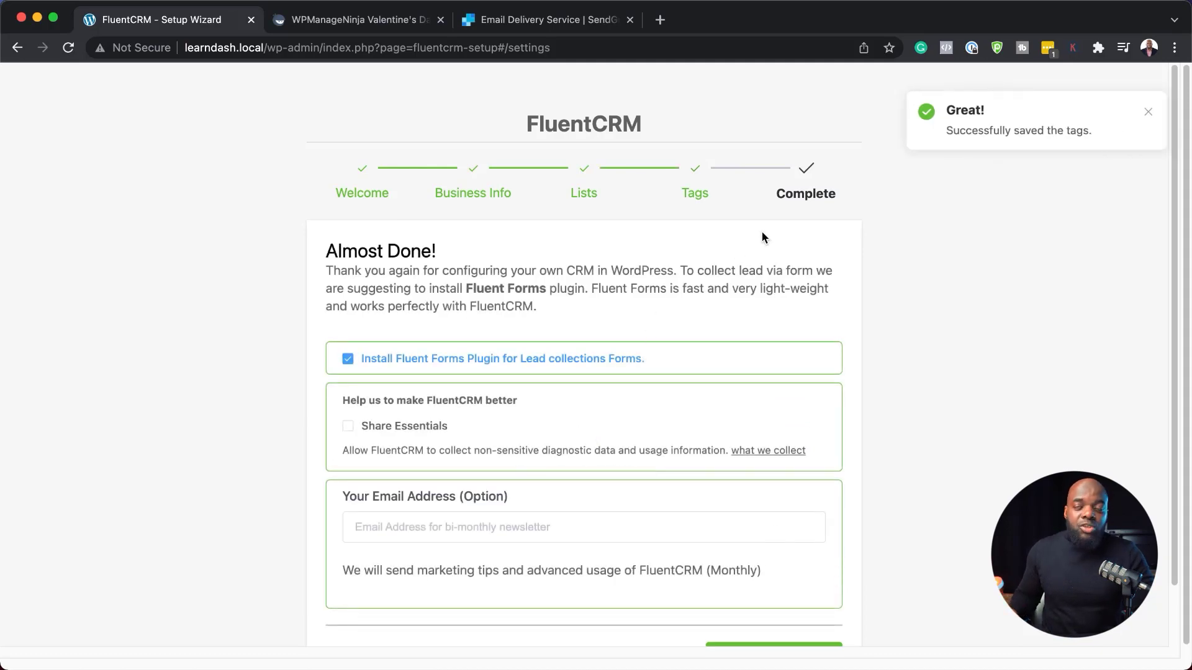
Step: Complete the wizard's installation with the Fluent Forms plugin included, and go to the CRM dashboard
{"action": "scroll", "coordinate": [368, 317], "scroll_direction": "down", "scroll_amount": 2}
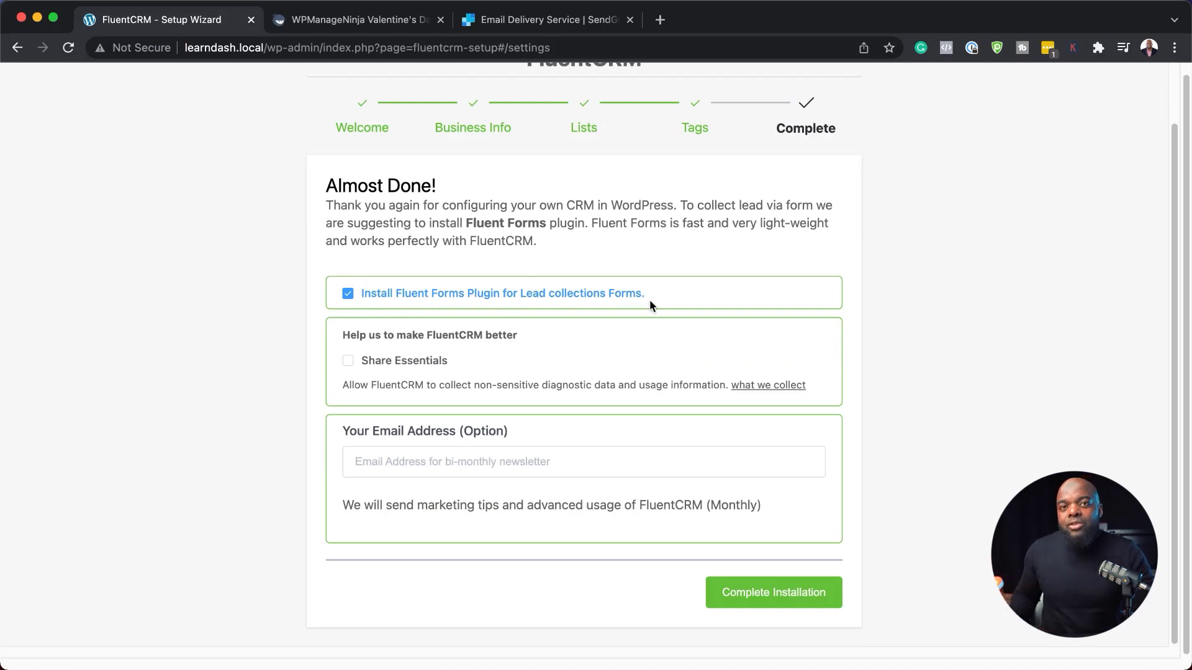
{"action": "left_click", "coordinate": [798, 594]}
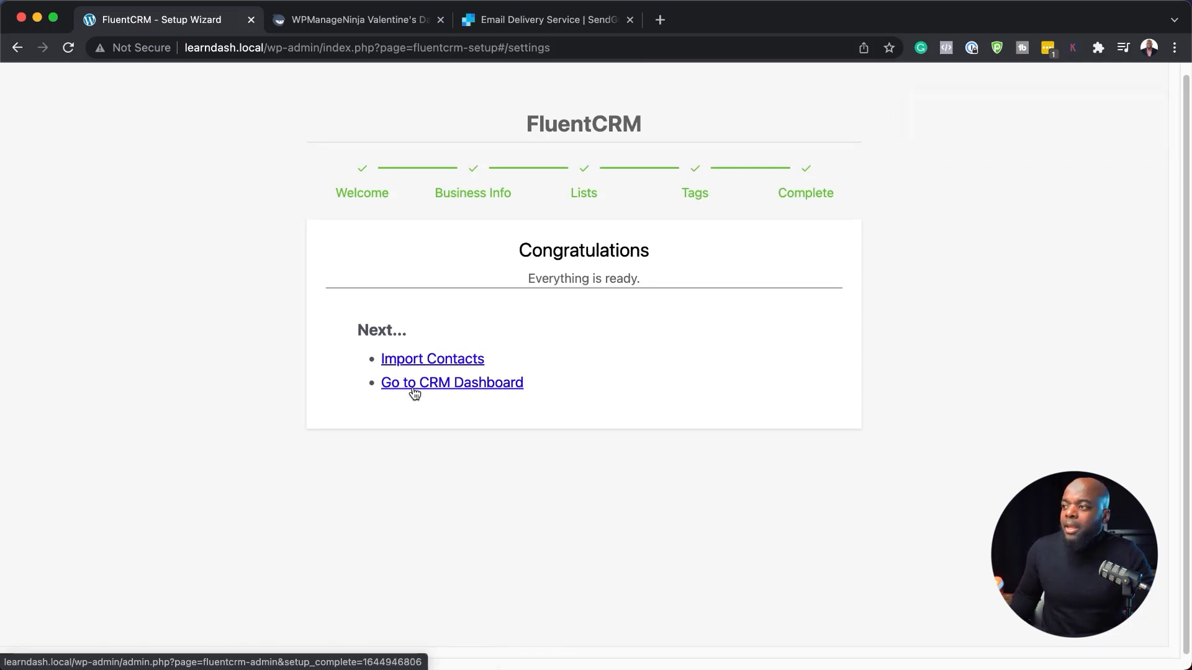
{"action": "left_click", "coordinate": [429, 388]}
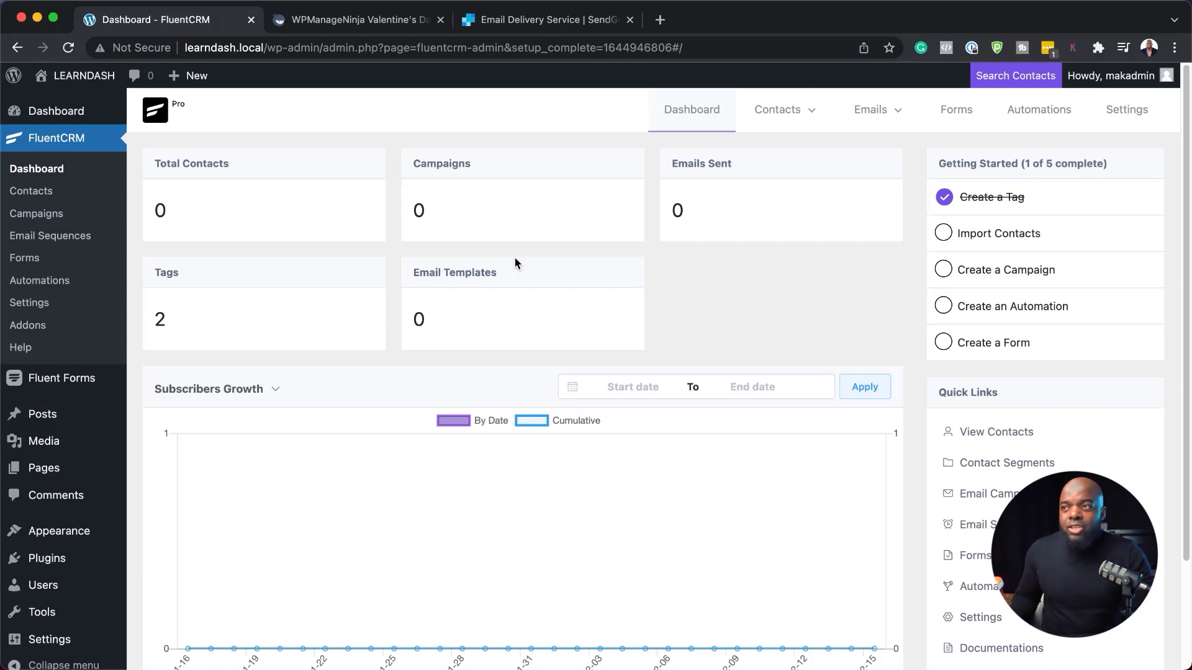
Step: Open the list of all contacts and start importing subscribers with CSV File as the source
{"action": "left_click", "coordinate": [45, 196]}
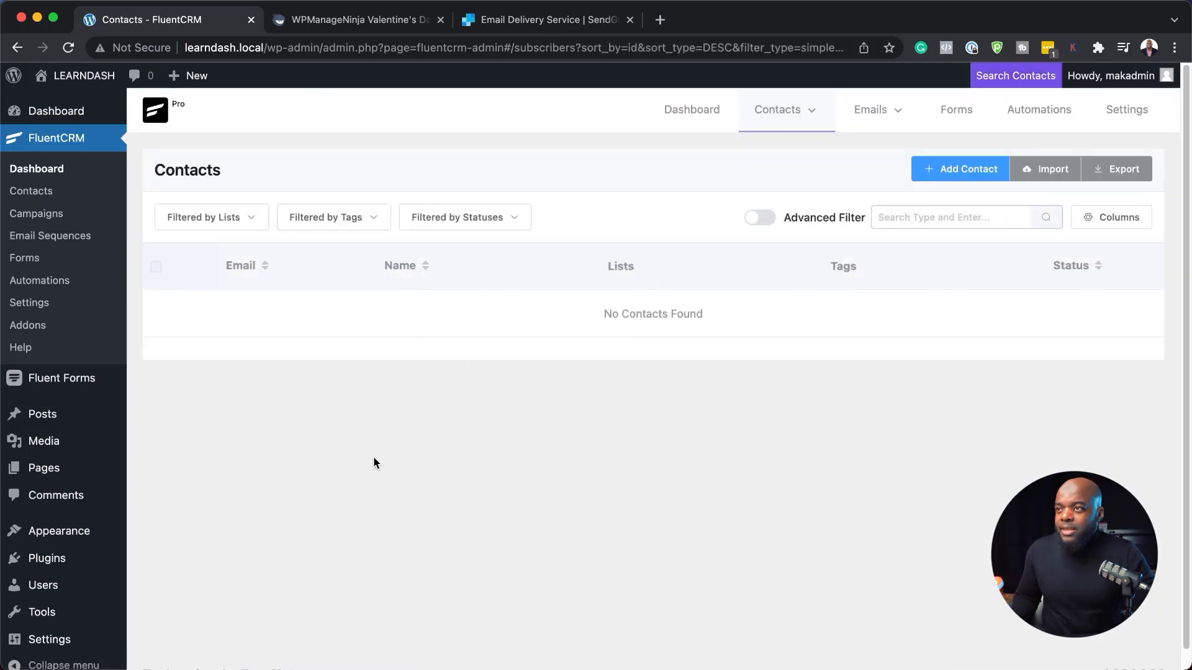
{"action": "left_click", "coordinate": [62, 237]}
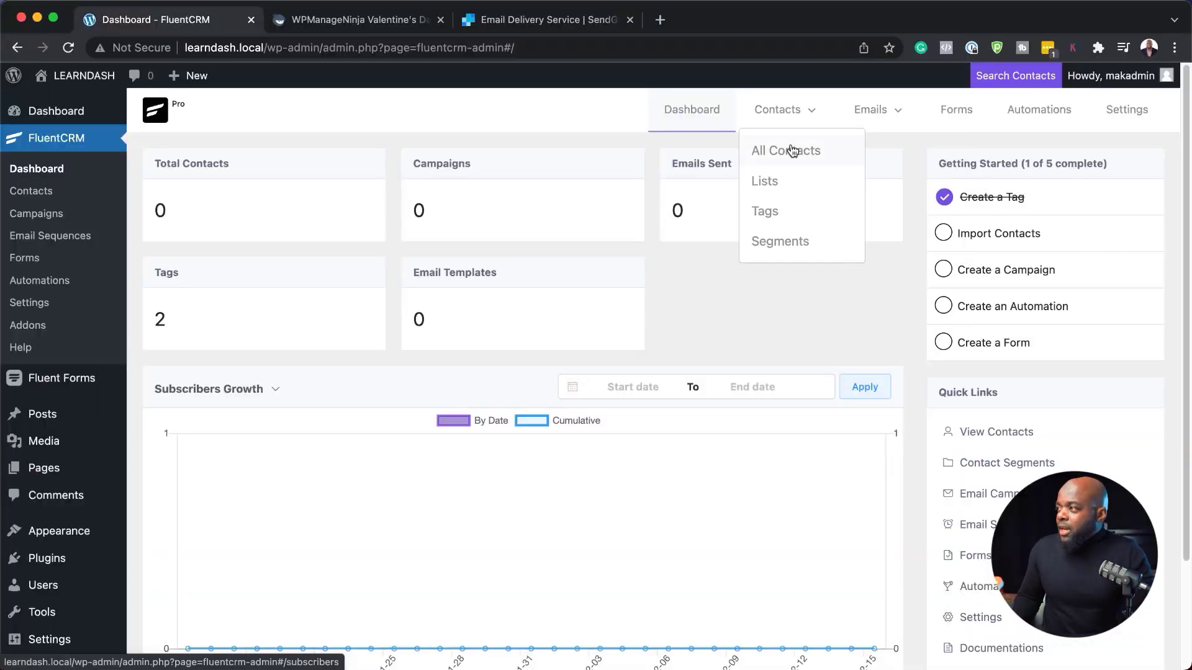
{"action": "left_click", "coordinate": [790, 150]}
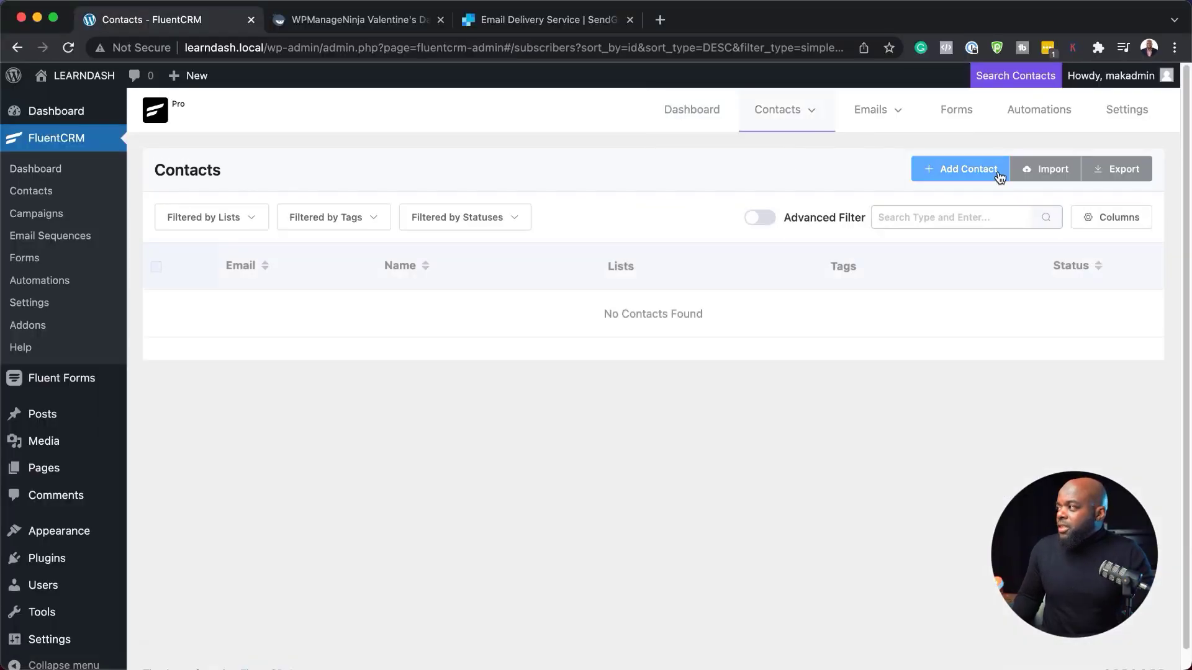
{"action": "left_click", "coordinate": [1046, 174]}
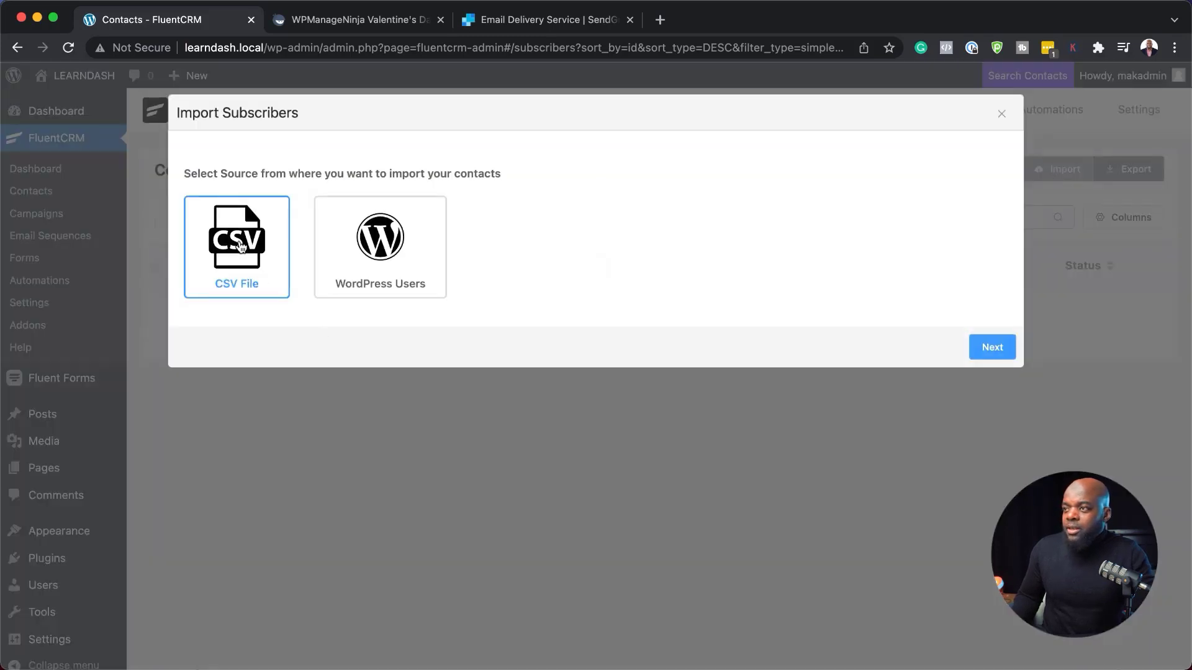
{"action": "left_click", "coordinate": [979, 346]}
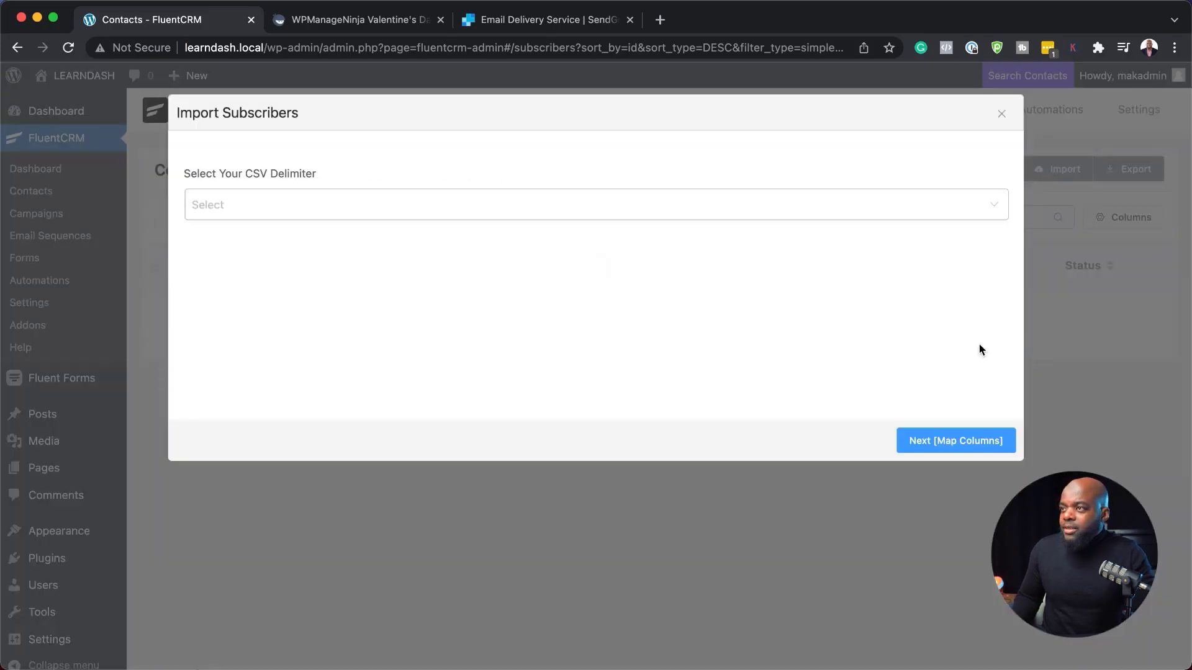
Step: Set the CSV delimiter to Comma Separated (,), and upload the contacts CSV file for column mapping
{"action": "left_click", "coordinate": [237, 207]}
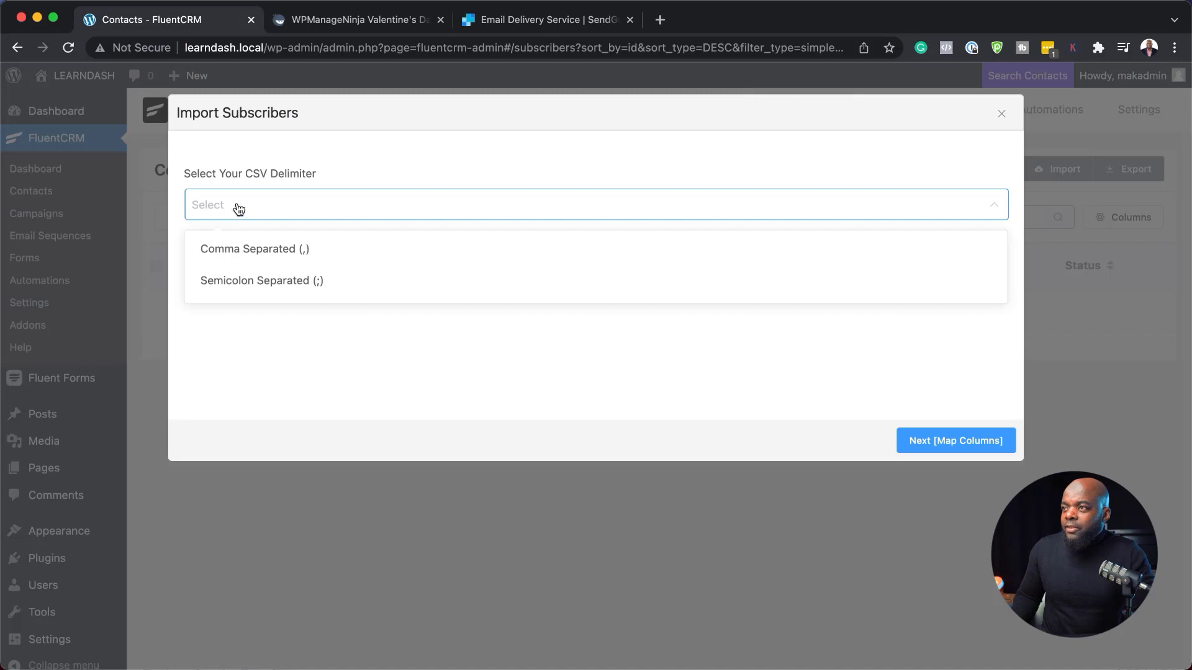
{"action": "left_click", "coordinate": [308, 255]}
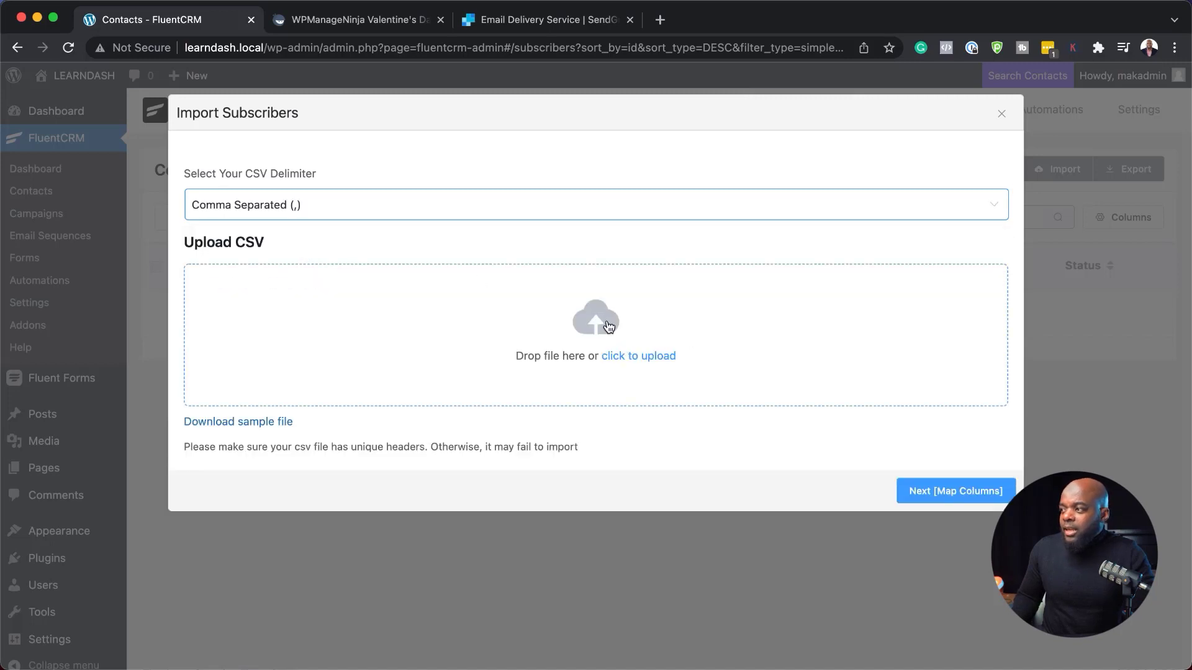
{"action": "left_click", "coordinate": [644, 324]}
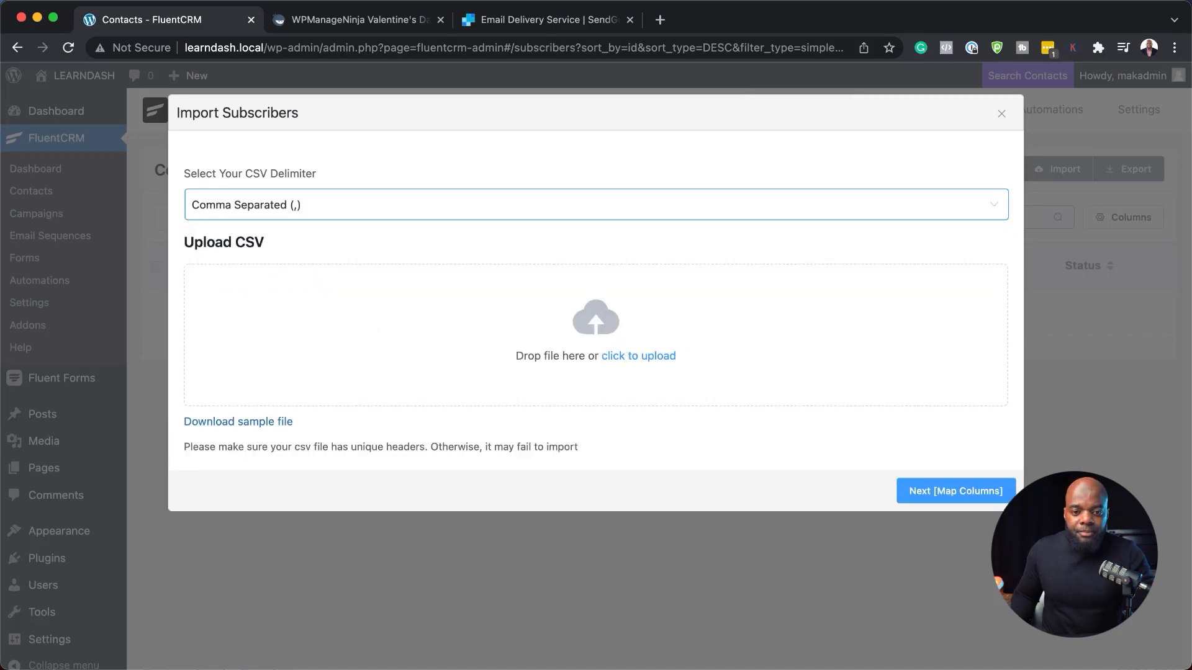
{"action": "left_click_drag", "start_coordinate": [218, 650], "coordinate": [605, 301]}
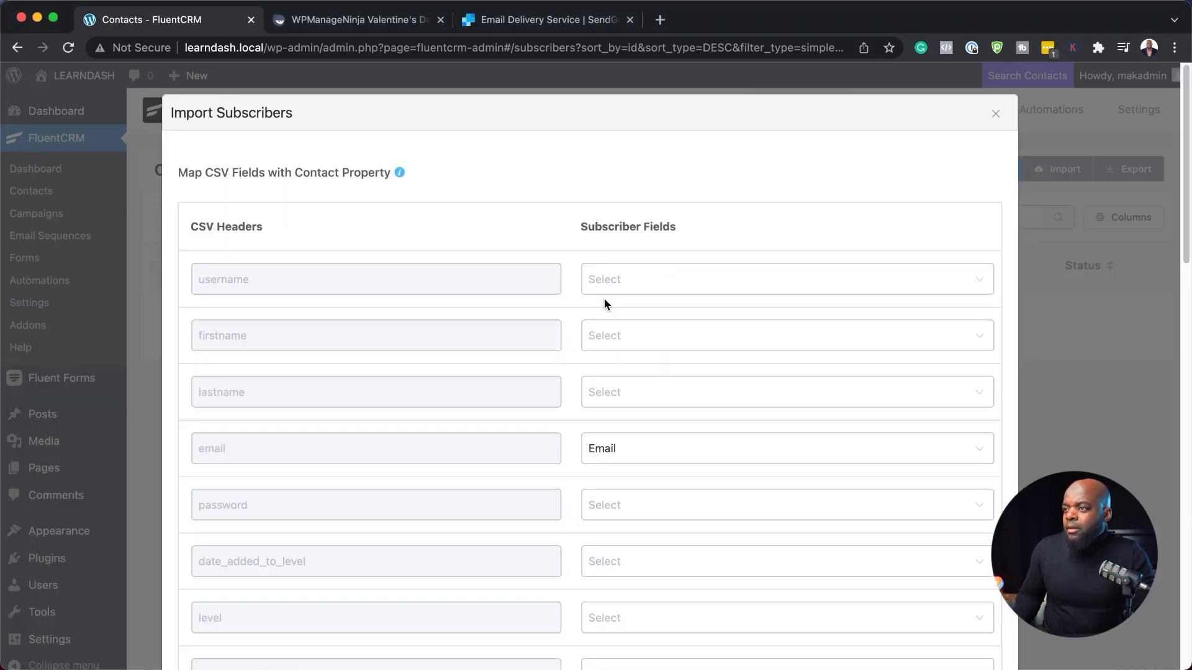
Step: Import the contacts with the firstname column mapped to First Name and the new subscriber status set to Subscribed
{"action": "left_click", "coordinate": [614, 345]}
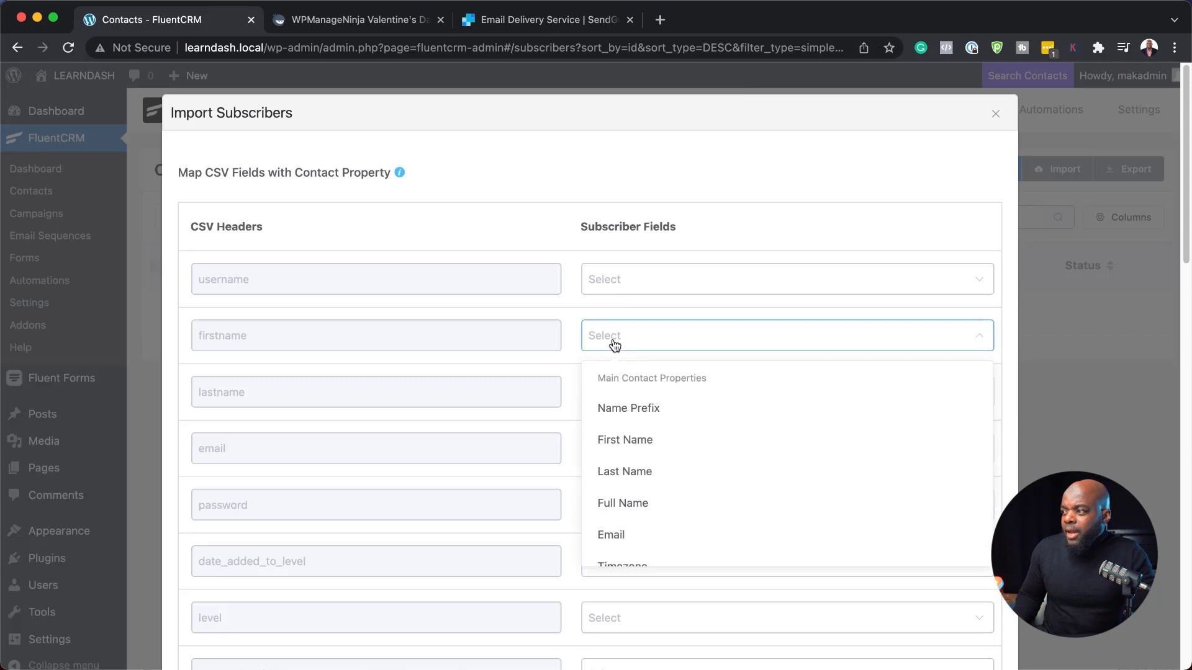
{"action": "left_click", "coordinate": [655, 442]}
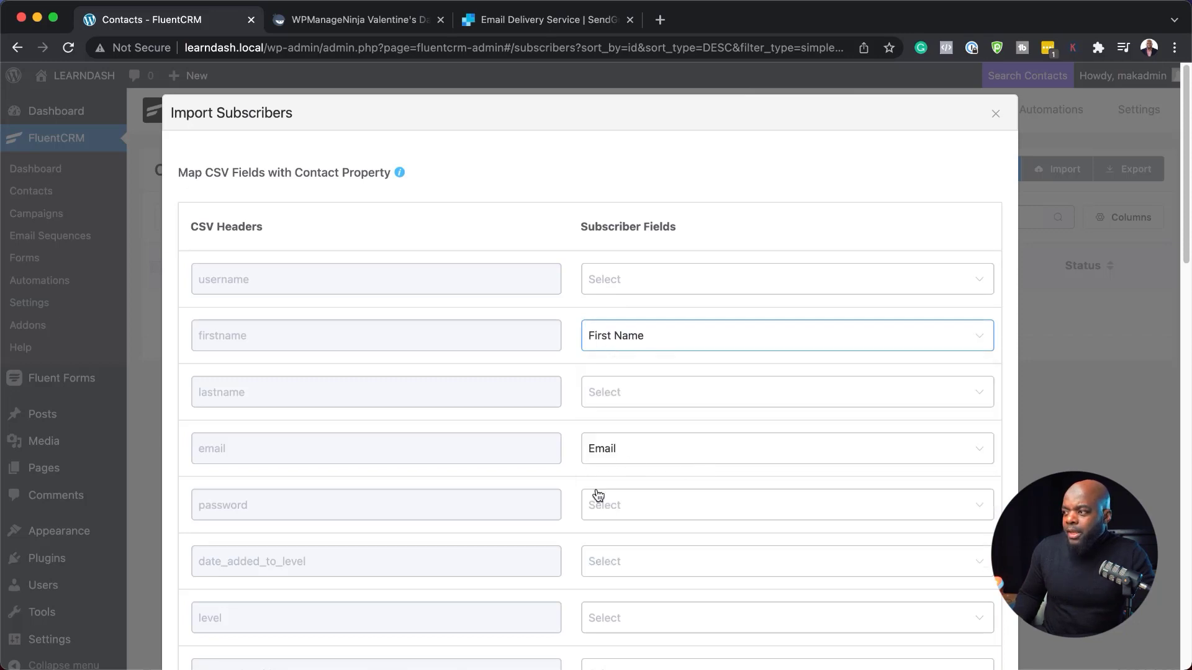
{"action": "scroll", "coordinate": [566, 500], "scroll_direction": "down", "scroll_amount": 15}
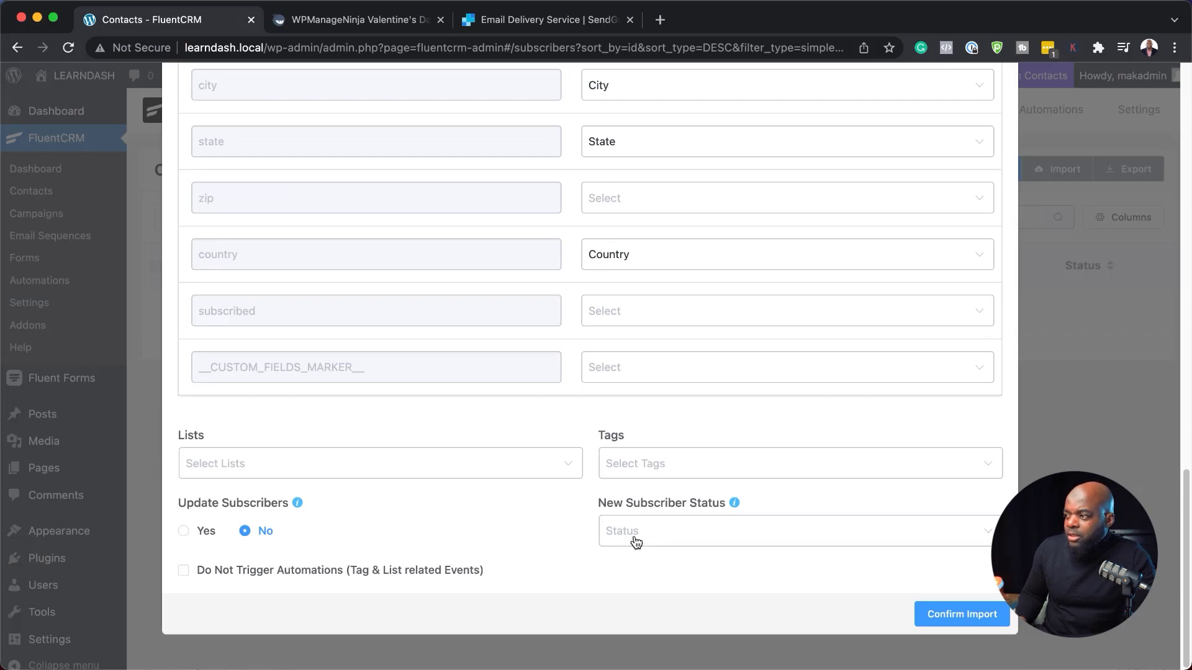
{"action": "left_click", "coordinate": [658, 538]}
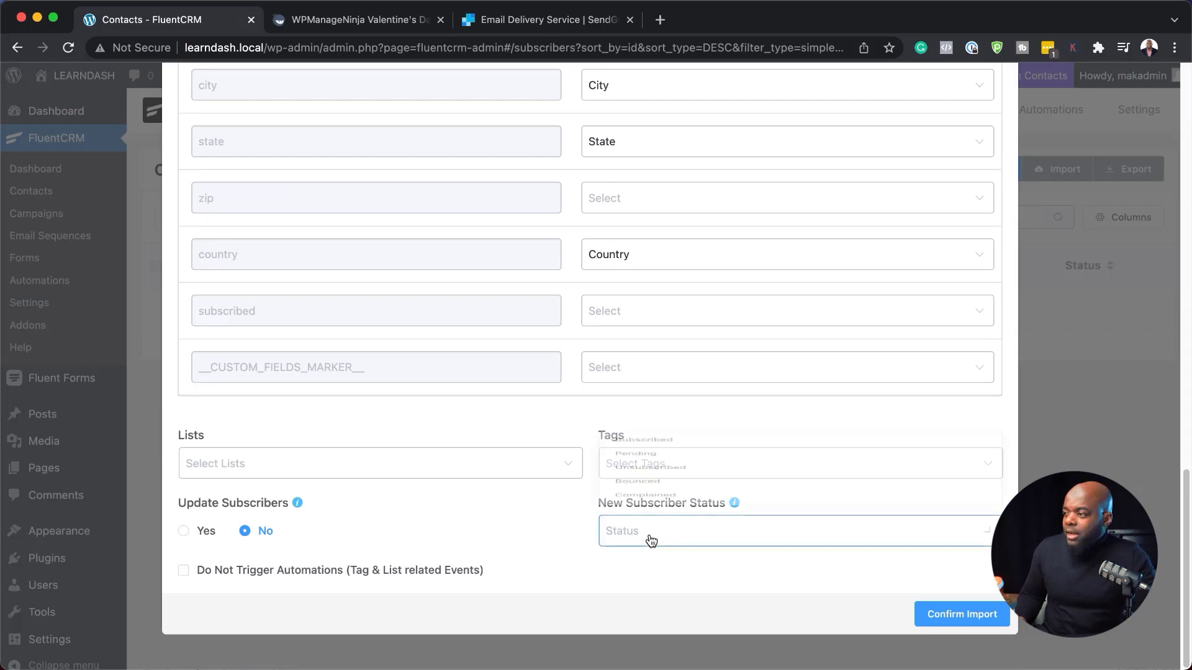
{"action": "left_click", "coordinate": [688, 363]}
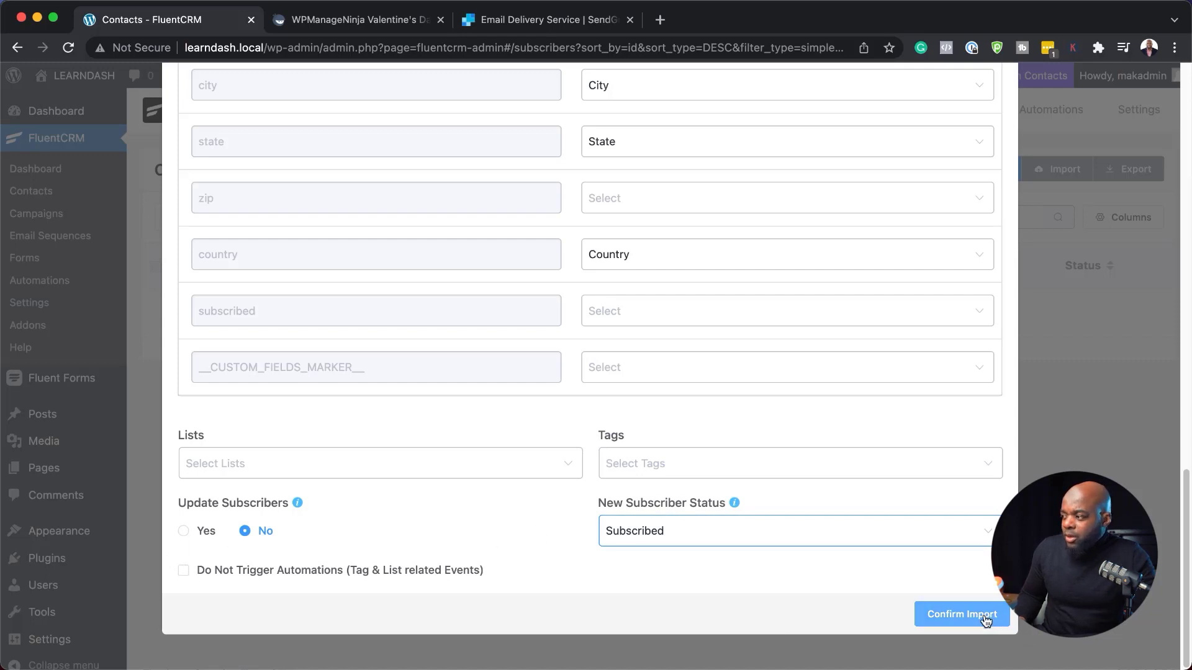
{"action": "left_click", "coordinate": [961, 614]}
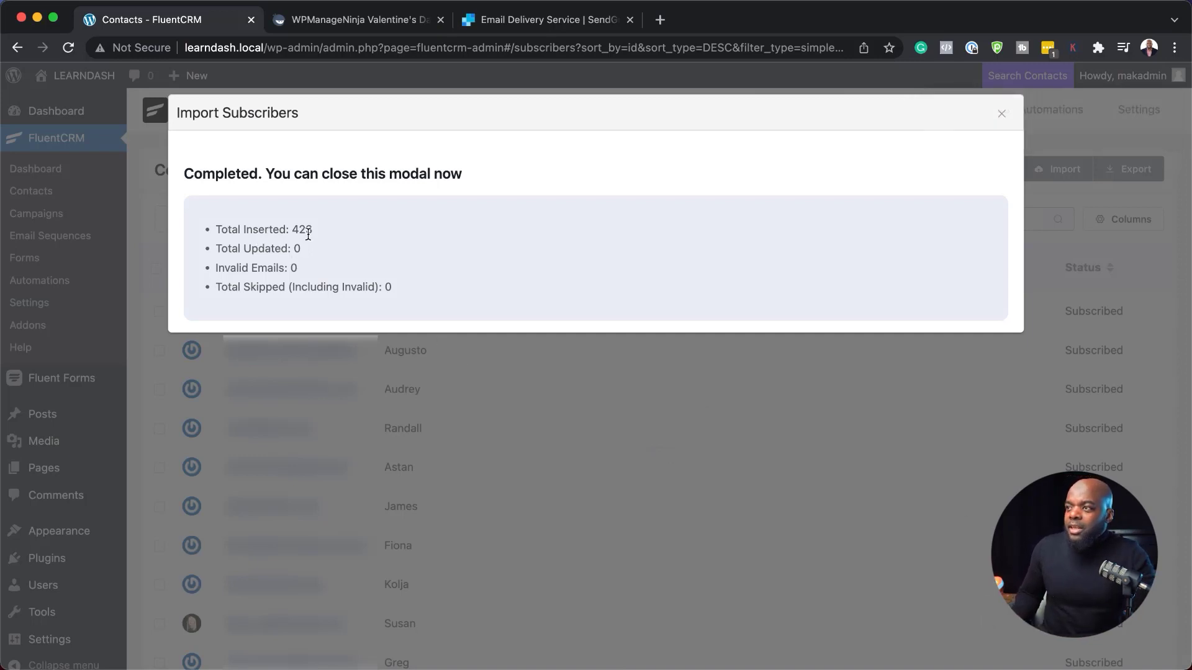
{"action": "left_click", "coordinate": [1001, 116]}
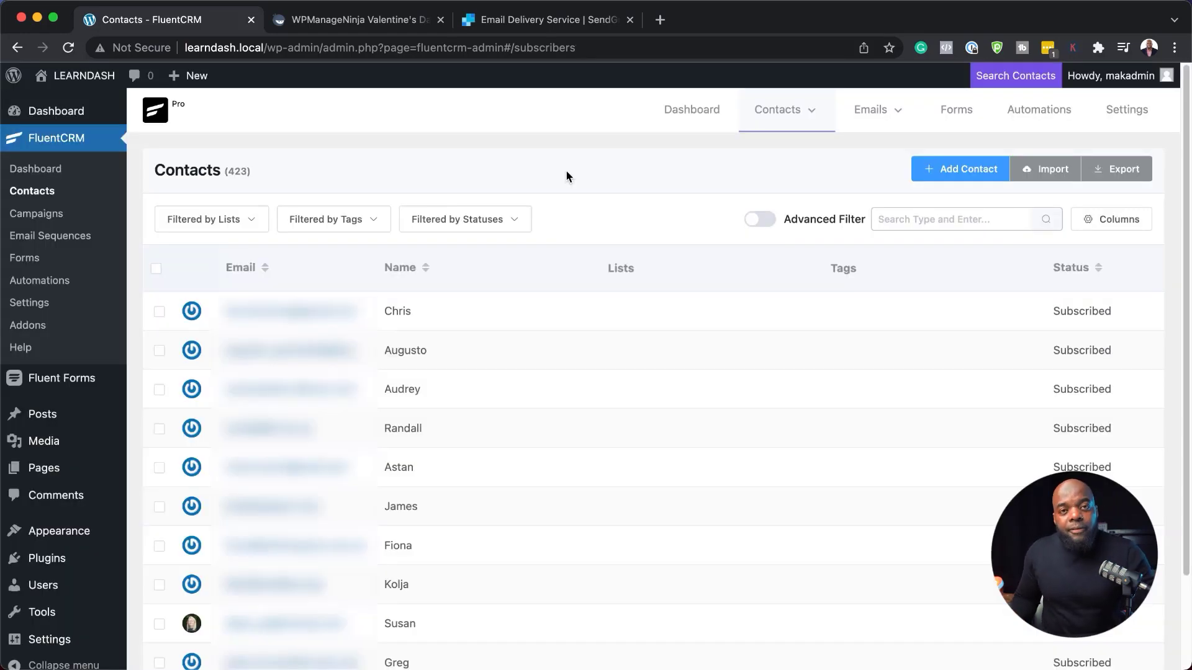
Step: Examine the options for filtering contacts by lists and the properties offered by the advanced filter
{"action": "left_click", "coordinate": [238, 222]}
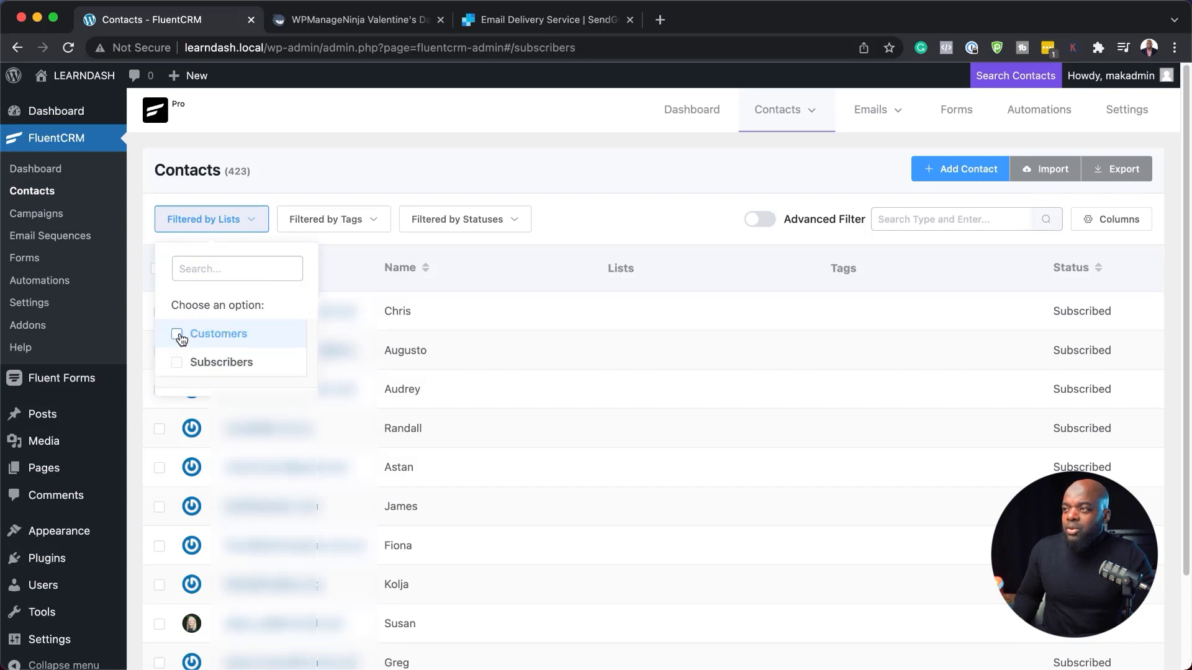
{"action": "left_click", "coordinate": [588, 237]}
{"action": "left_click", "coordinate": [773, 220]}
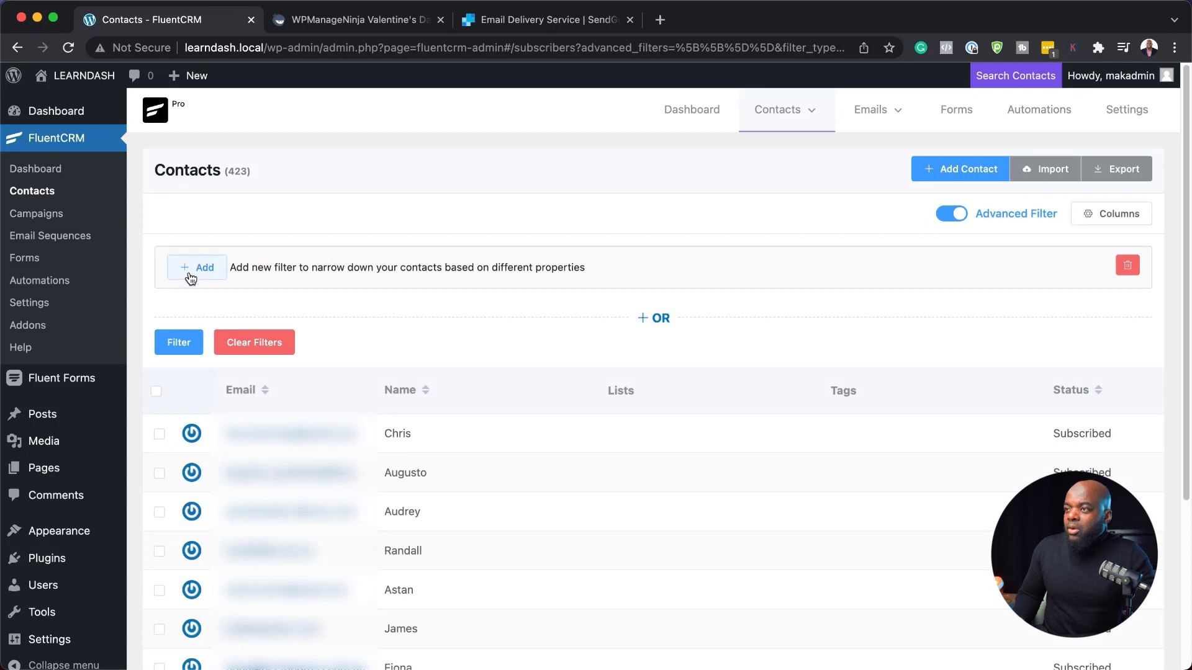
{"action": "left_click", "coordinate": [190, 272]}
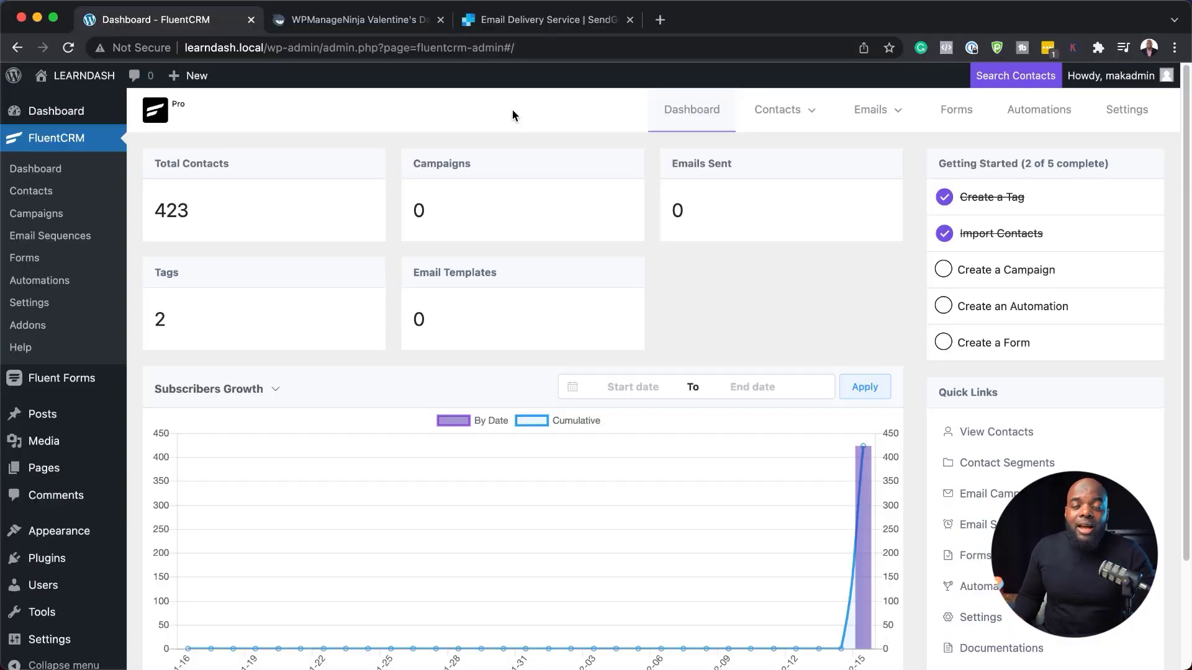
Step: Create a new email campaign titled "Test"
{"action": "mouse_move", "coordinate": [888, 113]}
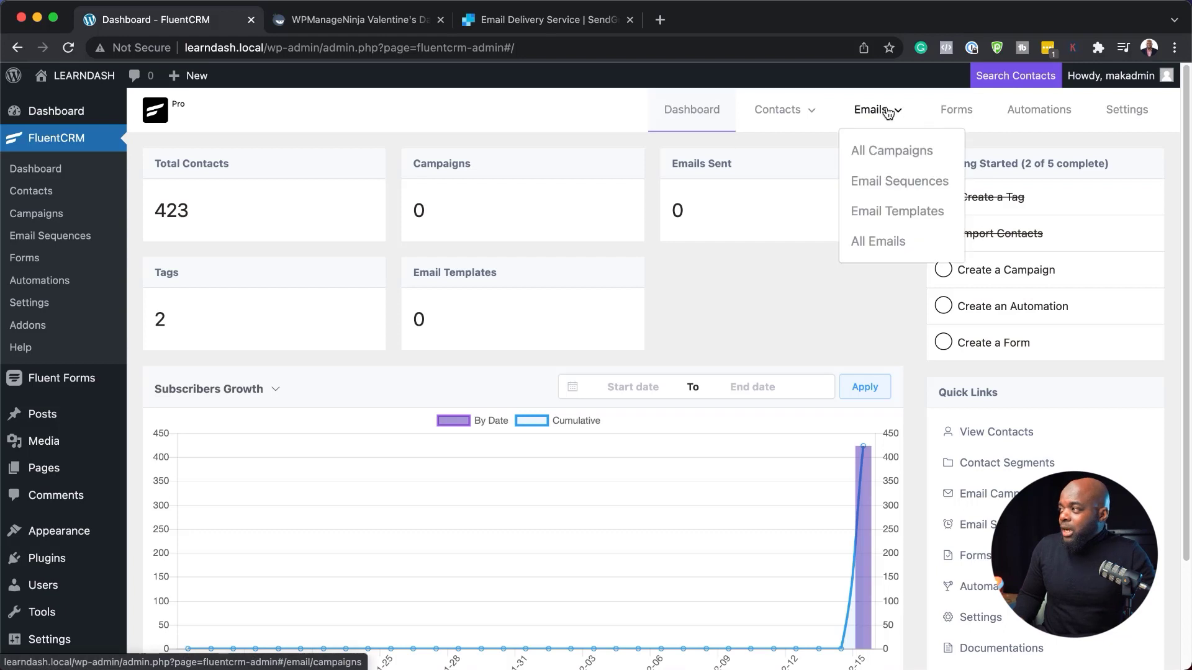
{"action": "left_click", "coordinate": [889, 154]}
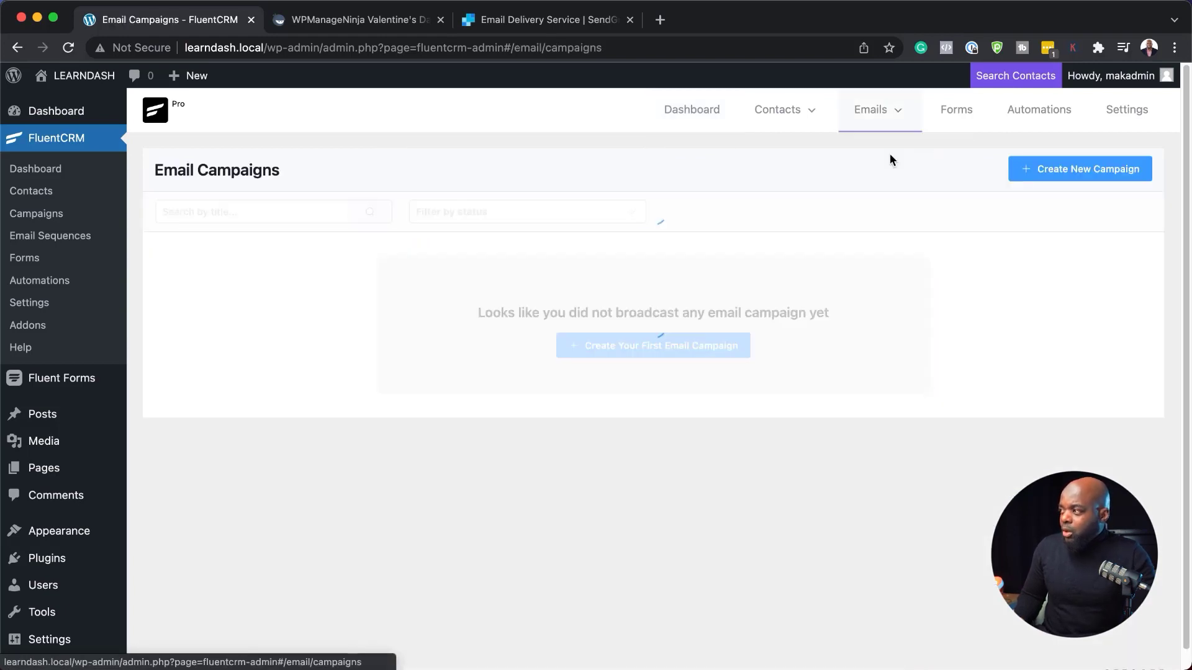
{"action": "left_click", "coordinate": [1047, 175]}
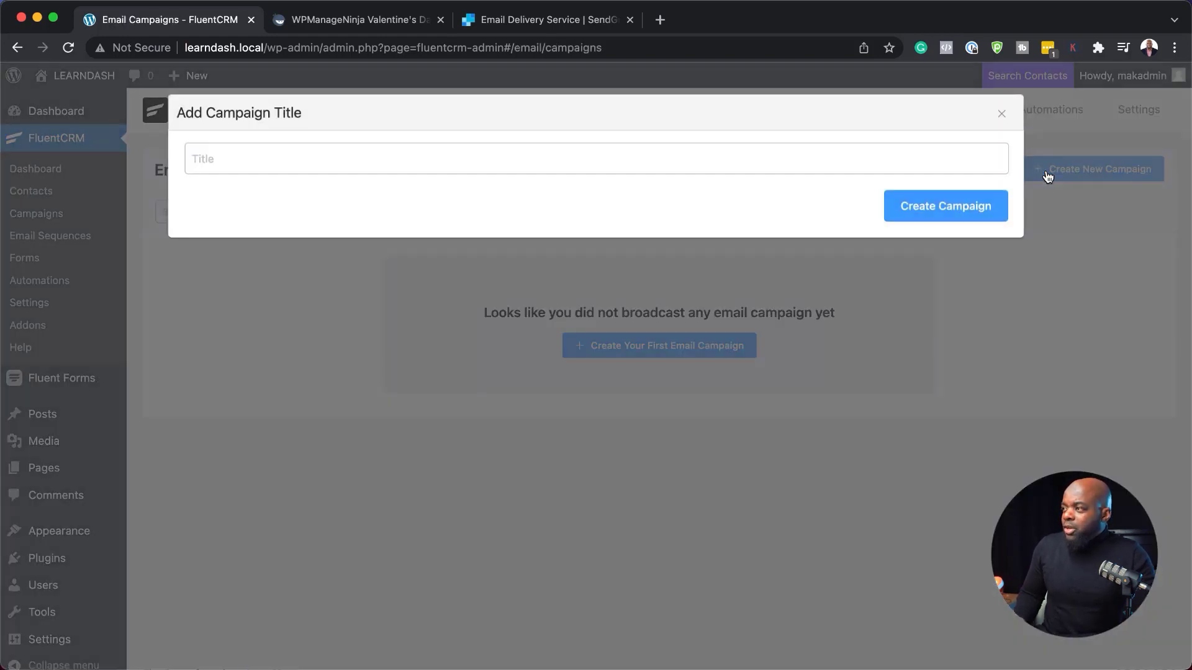
{"action": "type", "text": "Test"}
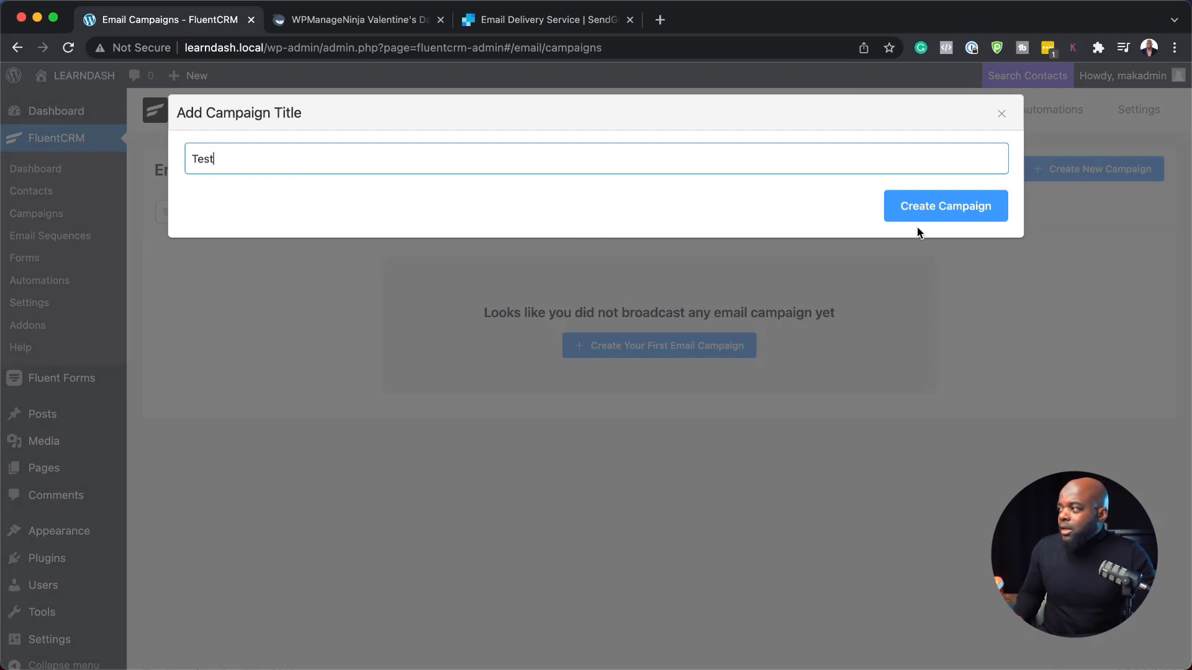
{"action": "left_click", "coordinate": [929, 196]}
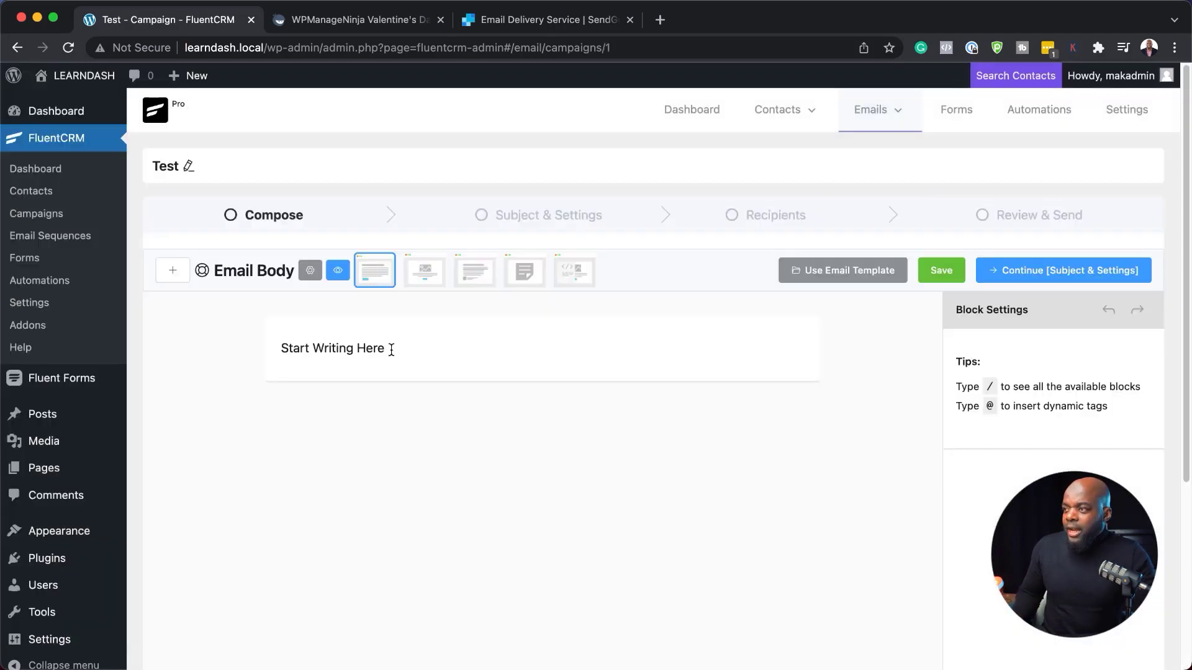
Step: Replace the email's placeholder text with "Hello, " plus the contact's First Name tag, followed by Lorem ipsum paragraphs
{"action": "left_click_drag", "start_coordinate": [390, 350], "coordinate": [259, 349]}
{"action": "type", "text": "He"}
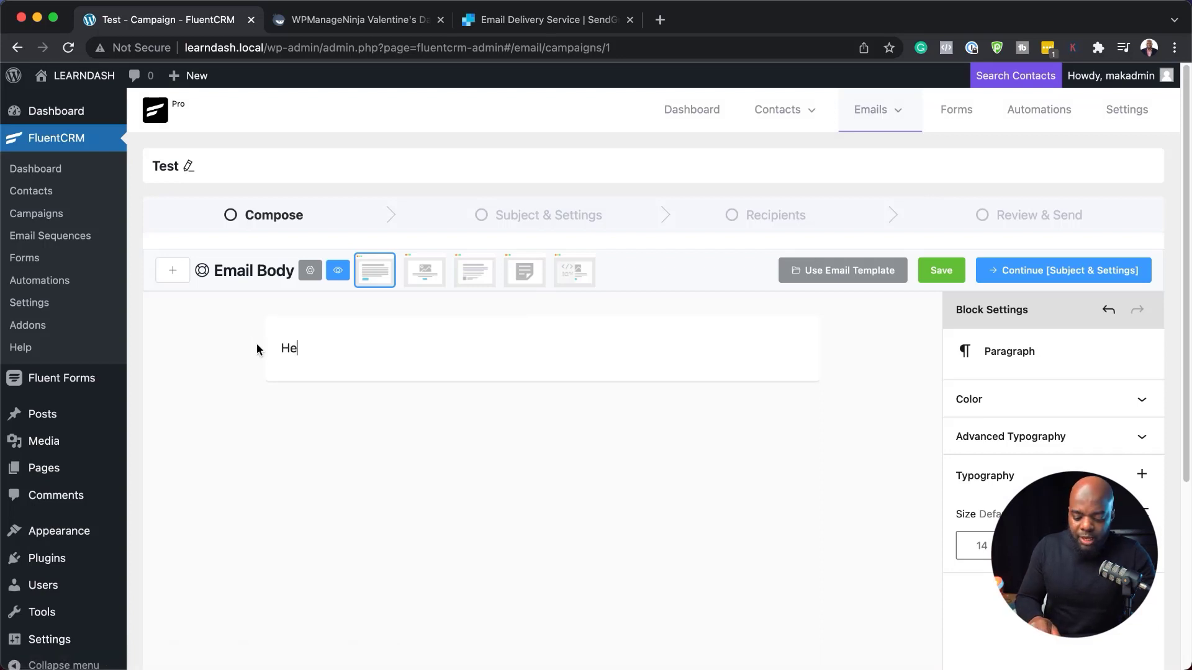
{"action": "type", "text": "llo, @"}
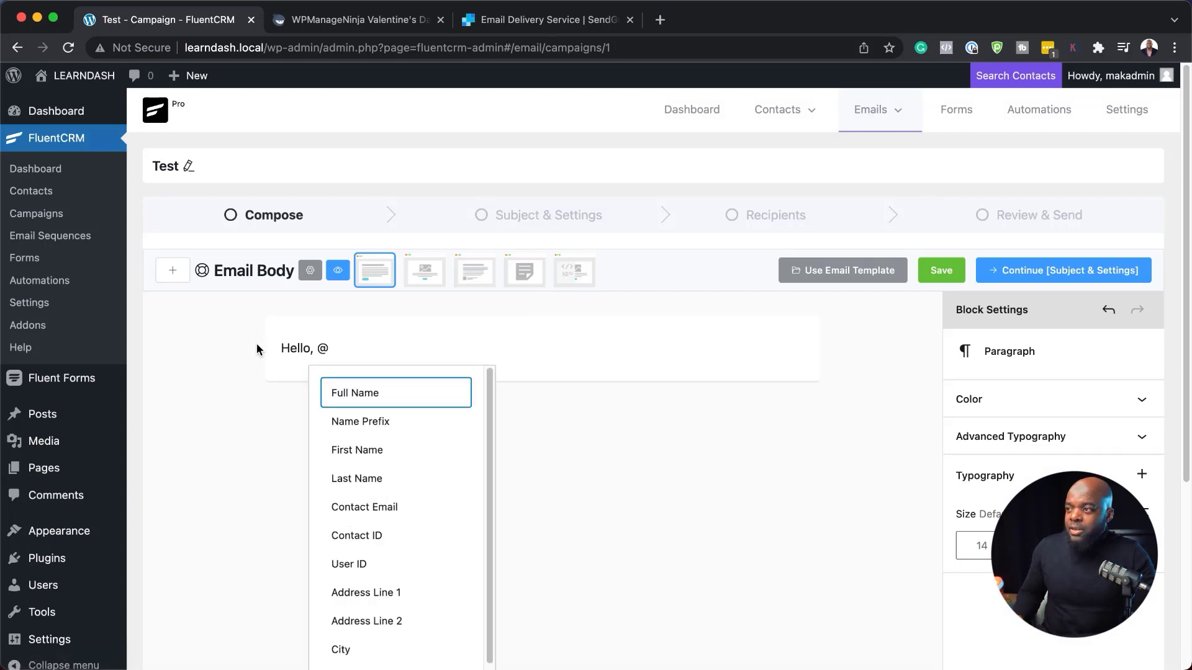
{"action": "left_click", "coordinate": [379, 454]}
{"action": "key", "text": "Return"}
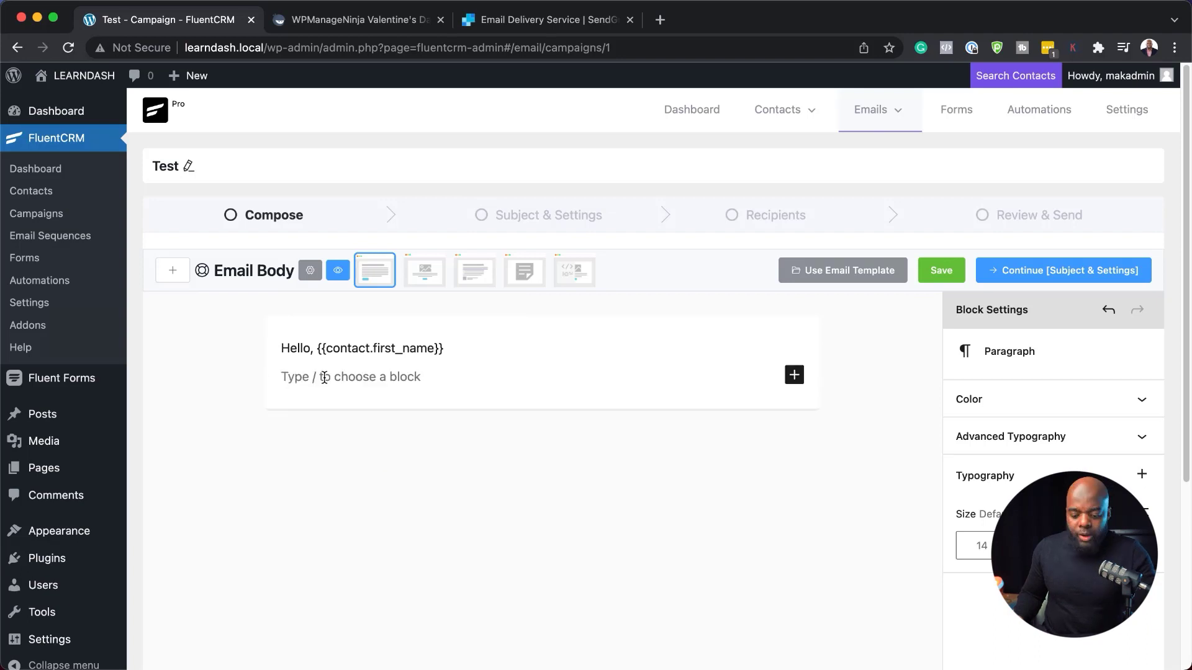
{"action": "type", "text": "Lorem ipsum dolor sit amet, consectetuer adipiscing elit. Donec odio. Quisque volutpat mattis eros. Nullam malesuada erat ut turpis. Suspendisse urna nibh, viverra non, semper suscipit, posuere a, pede. Donec nec justo eget felis facilisis fermentum. Aliquam porttitor mauris sit amet orci. Morbi in sem quis dui placerat ornare. Pellentesque odio nisi, euismod in, pharetra a, ultricies in, diam. Sed arcu. Cras consequat."}
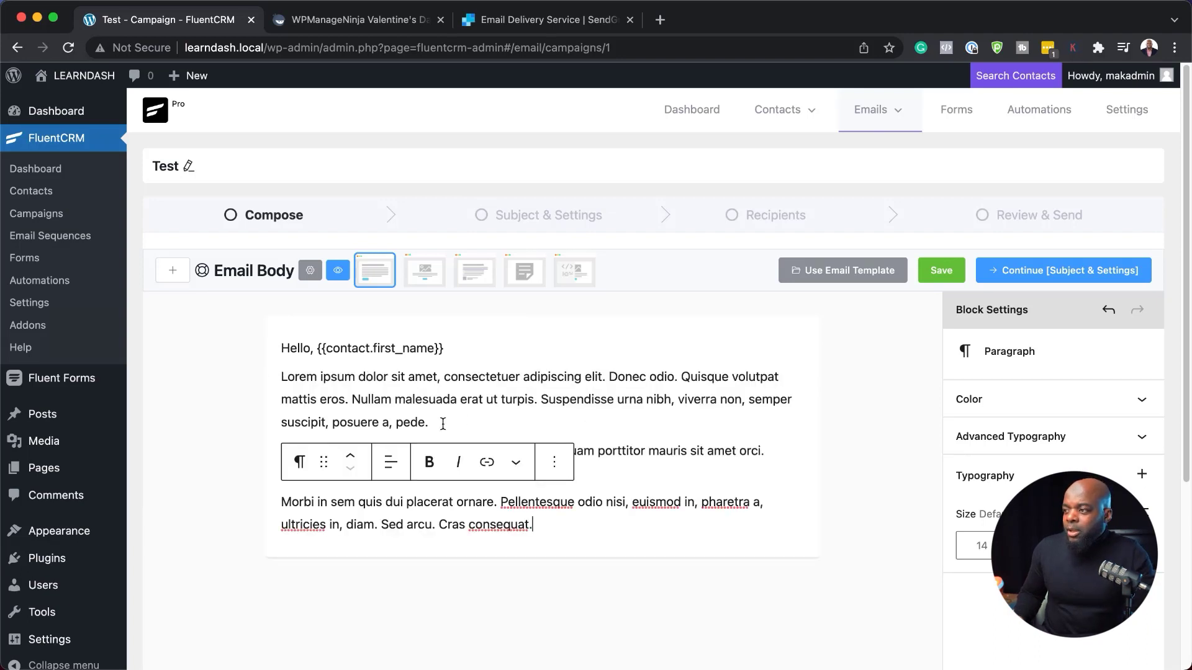
Step: Insert an Image block after the first Lorem ipsum paragraph of the email body
{"action": "left_click", "coordinate": [442, 424]}
{"action": "key", "text": "Return"}
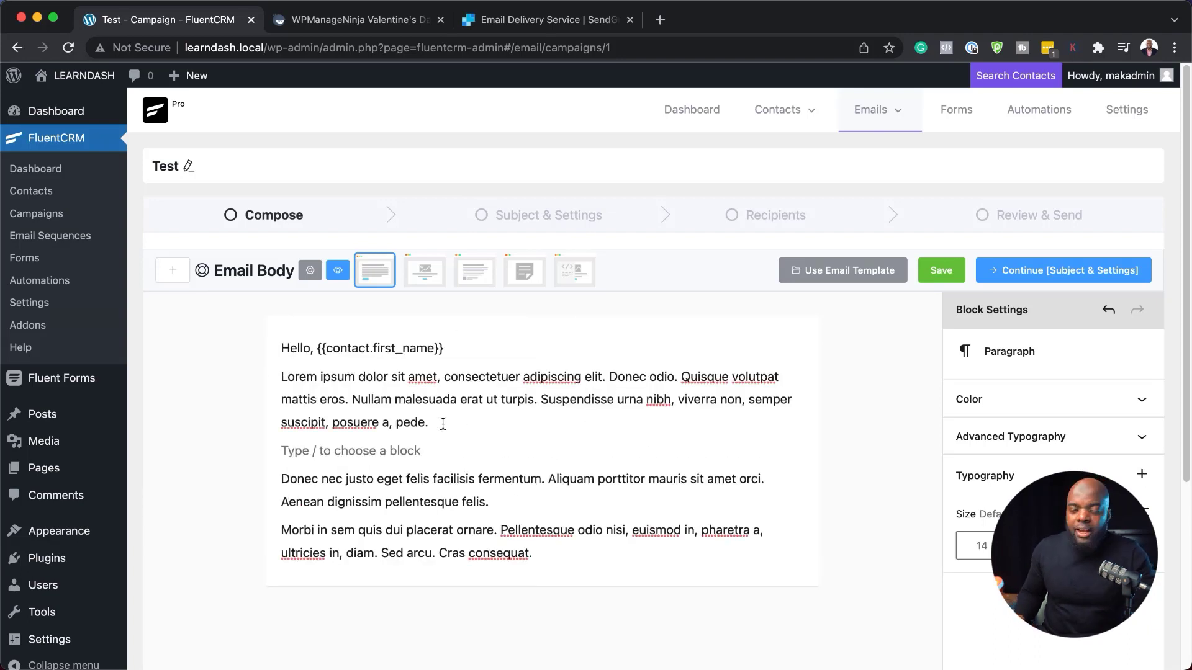
{"action": "type", "text": "/"}
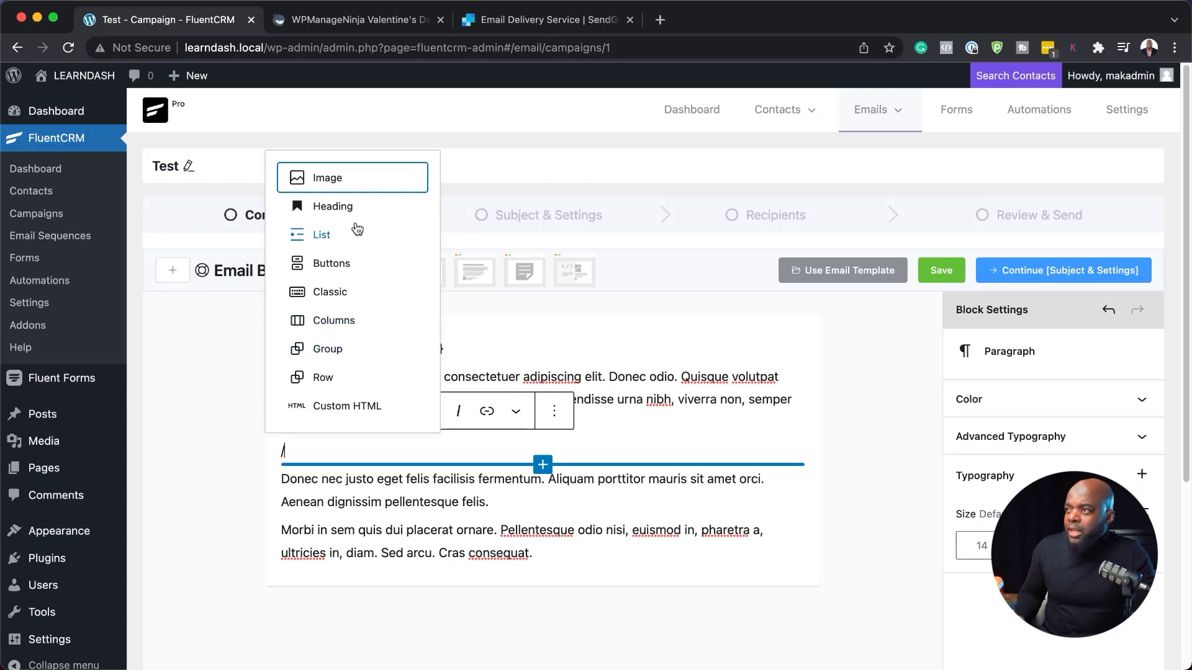
{"action": "left_click", "coordinate": [323, 180]}
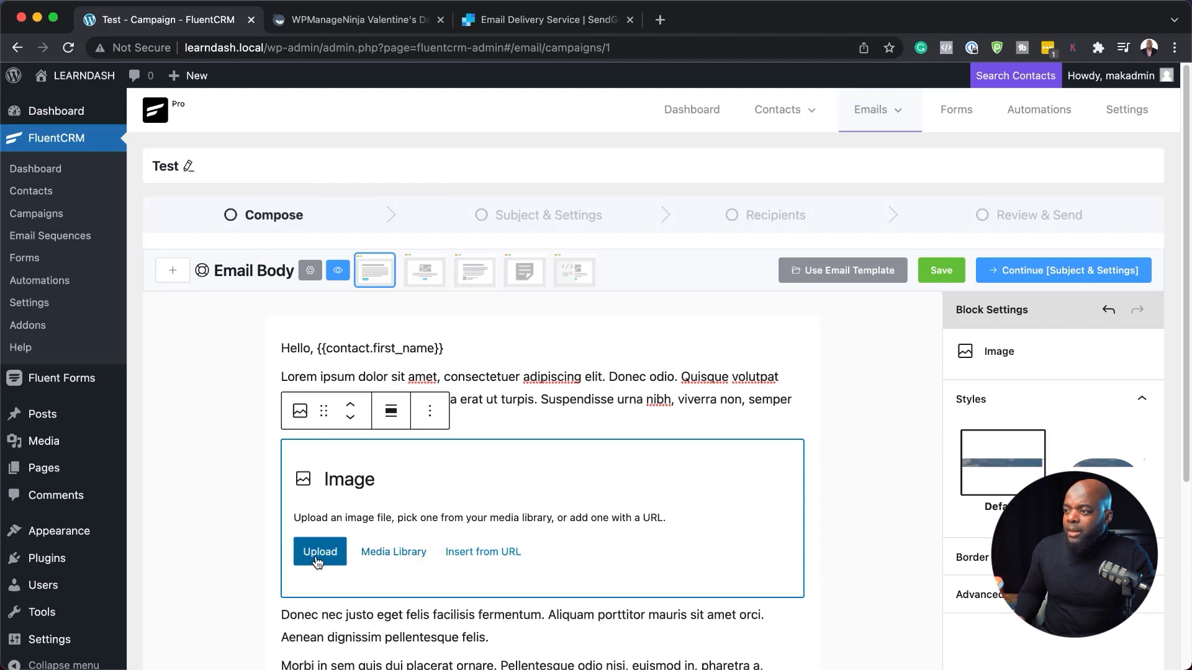
Step: Upload the shoe photo whose file name ends in "LkuH3Txi_gs-unsplash (1).jpg" from Downloads and place it in the email's Image block
{"action": "left_click", "coordinate": [388, 553]}
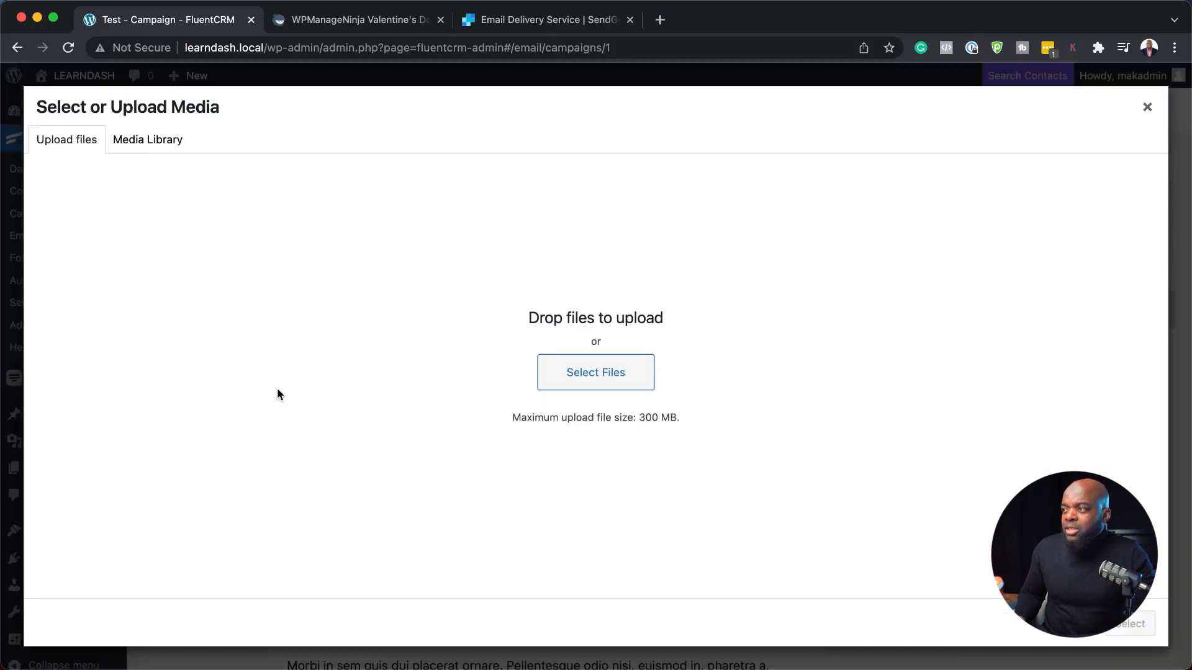
{"action": "left_click", "coordinate": [153, 135]}
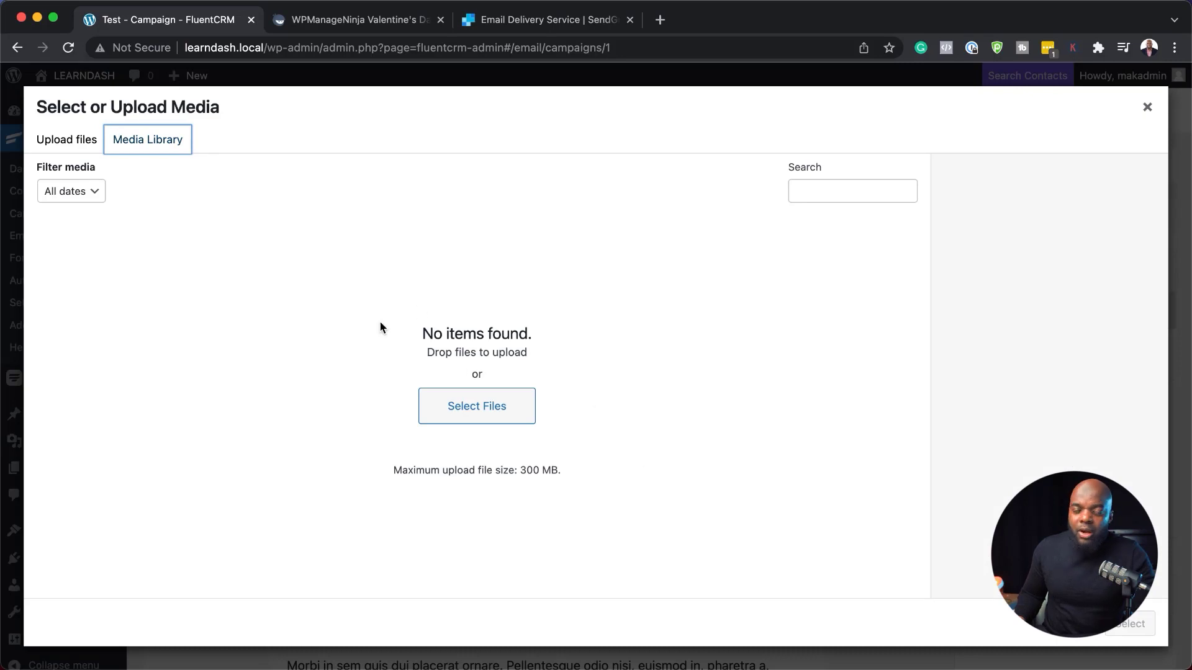
{"action": "left_click", "coordinate": [81, 139]}
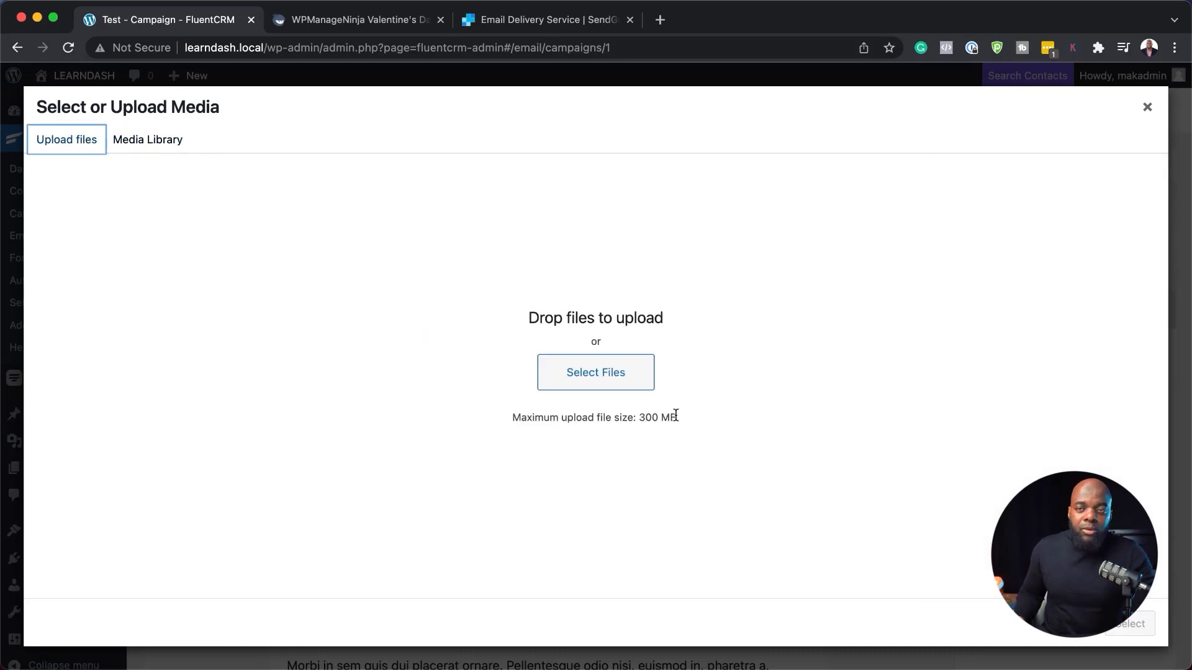
{"action": "left_click", "coordinate": [592, 375]}
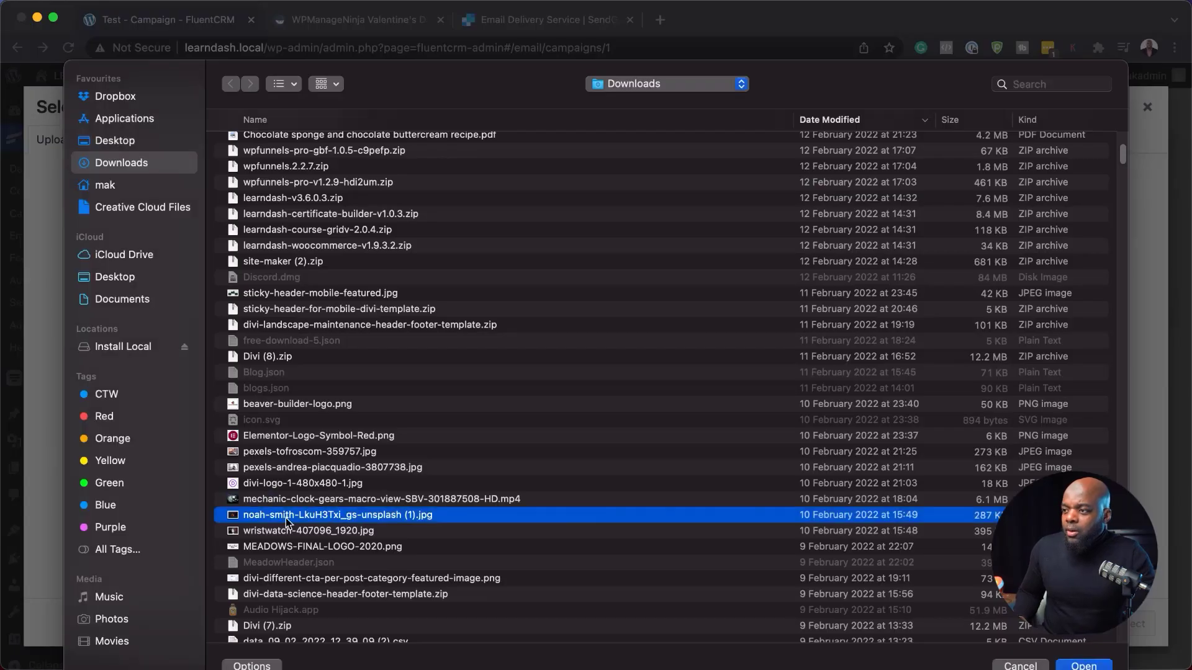
{"action": "double_click", "coordinate": [236, 516]}
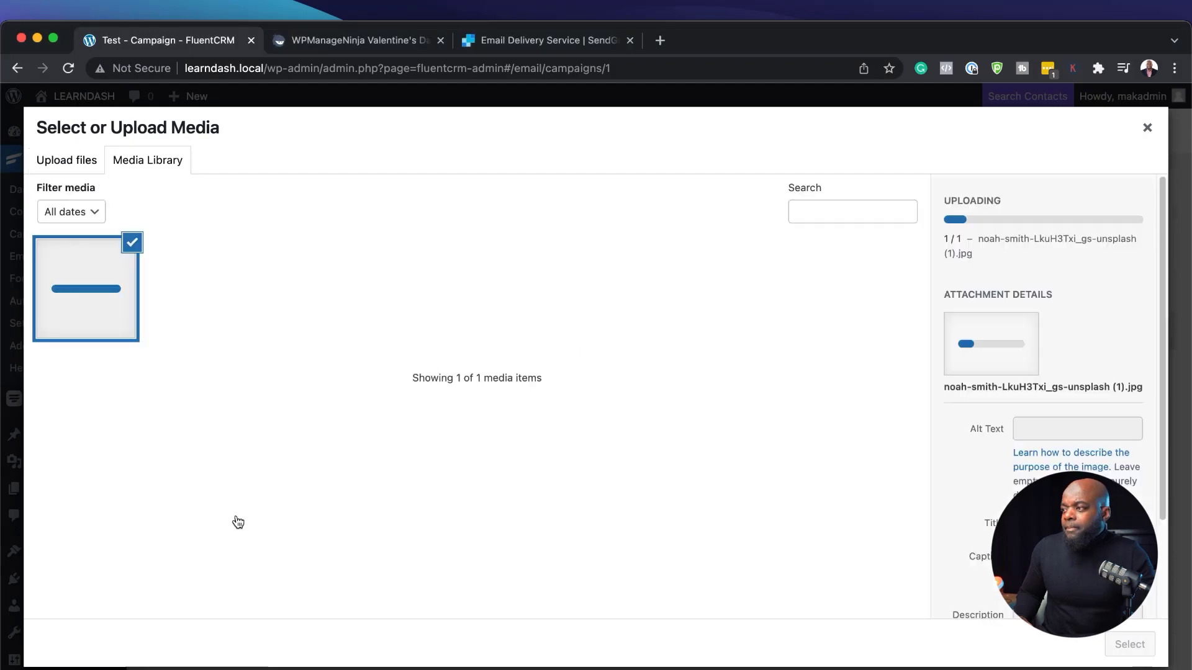
{"action": "left_click", "coordinate": [1129, 624]}
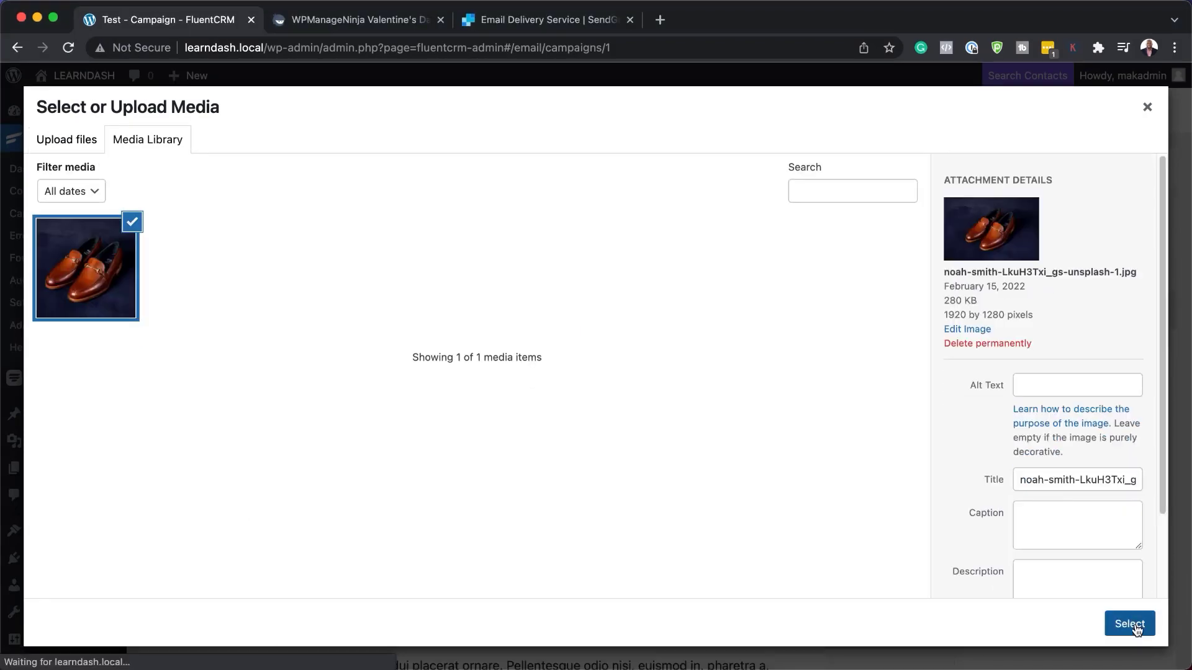
Step: Insert a Buttons block below the last Lorem ipsum paragraph of the email body
{"action": "scroll", "coordinate": [869, 481], "scroll_direction": "down", "scroll_amount": 3}
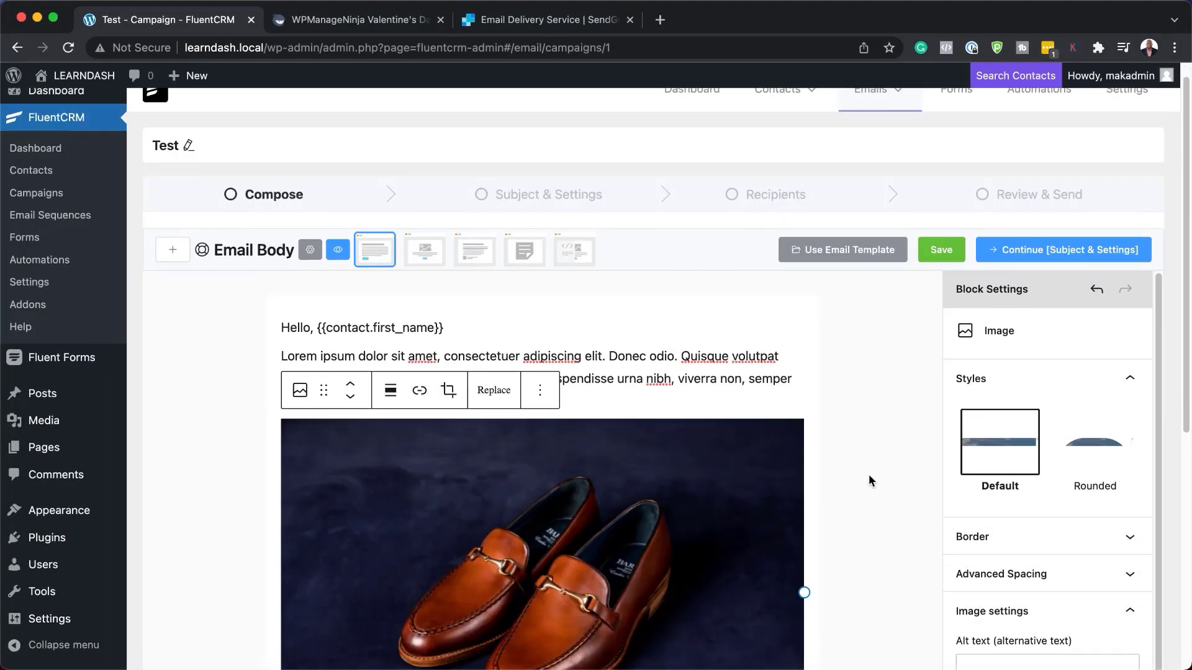
{"action": "scroll", "coordinate": [869, 480], "scroll_direction": "down", "scroll_amount": 4}
{"action": "scroll", "coordinate": [565, 518], "scroll_direction": "down", "scroll_amount": 3}
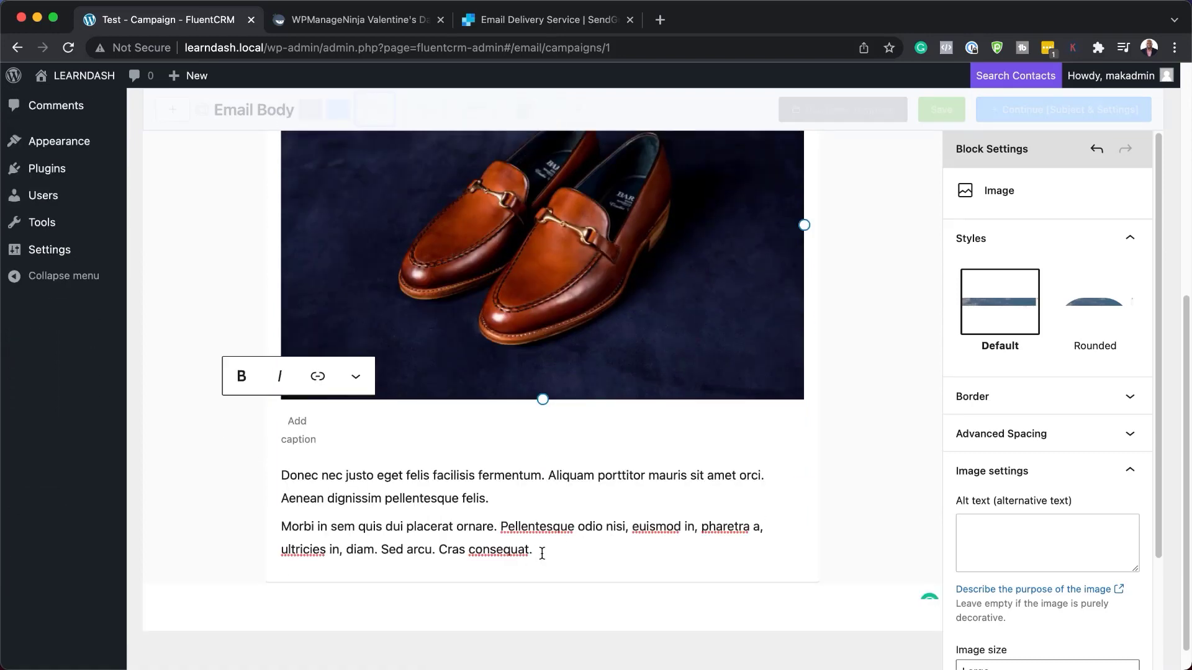
{"action": "left_click", "coordinate": [539, 552]}
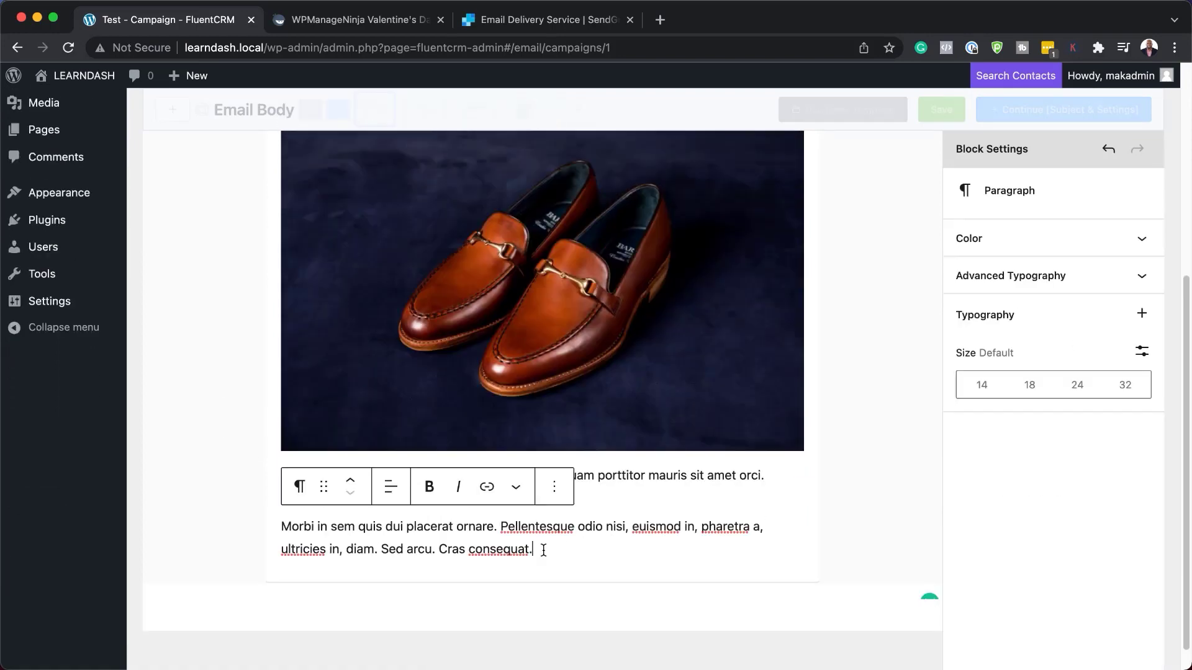
{"action": "key", "text": "Return"}
{"action": "type", "text": "/"}
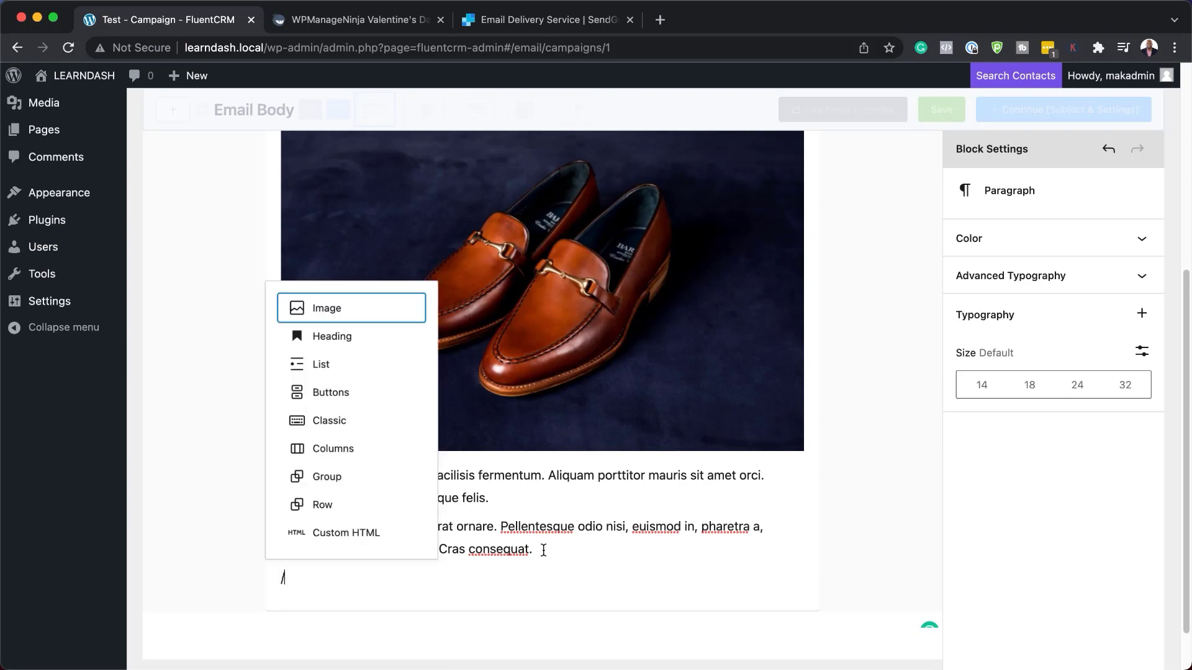
{"action": "type", "text": "bu"}
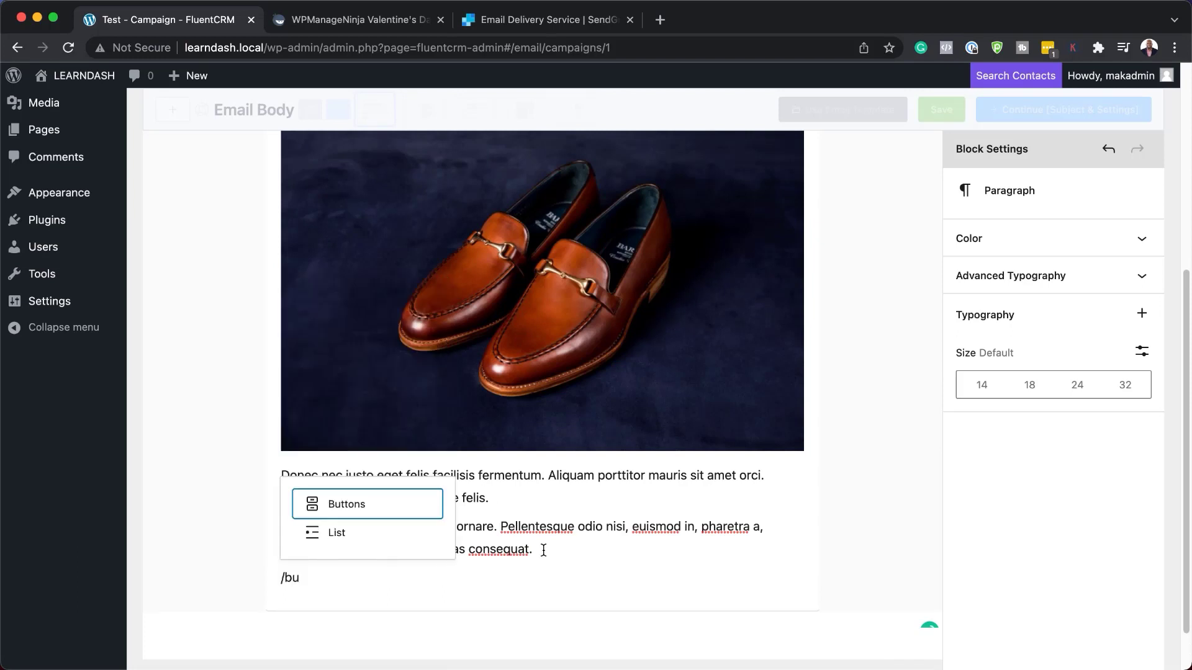
{"action": "left_click", "coordinate": [318, 504]}
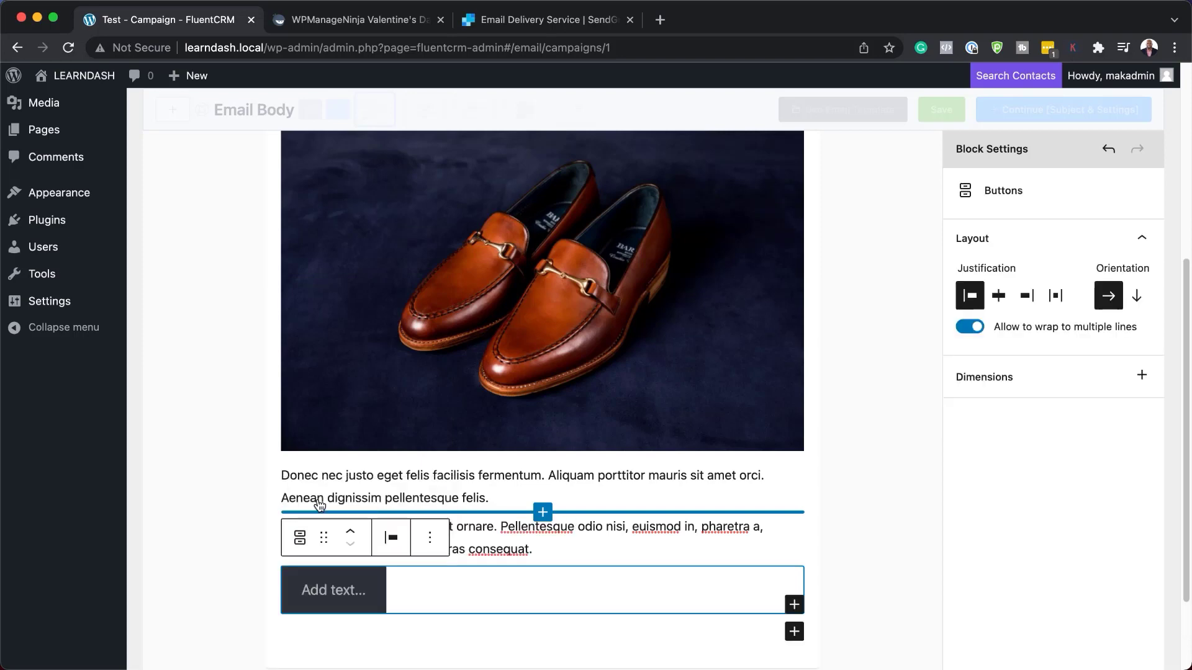
Step: Label the button "Click Here!" and set its link to "#"
{"action": "left_click", "coordinate": [323, 595]}
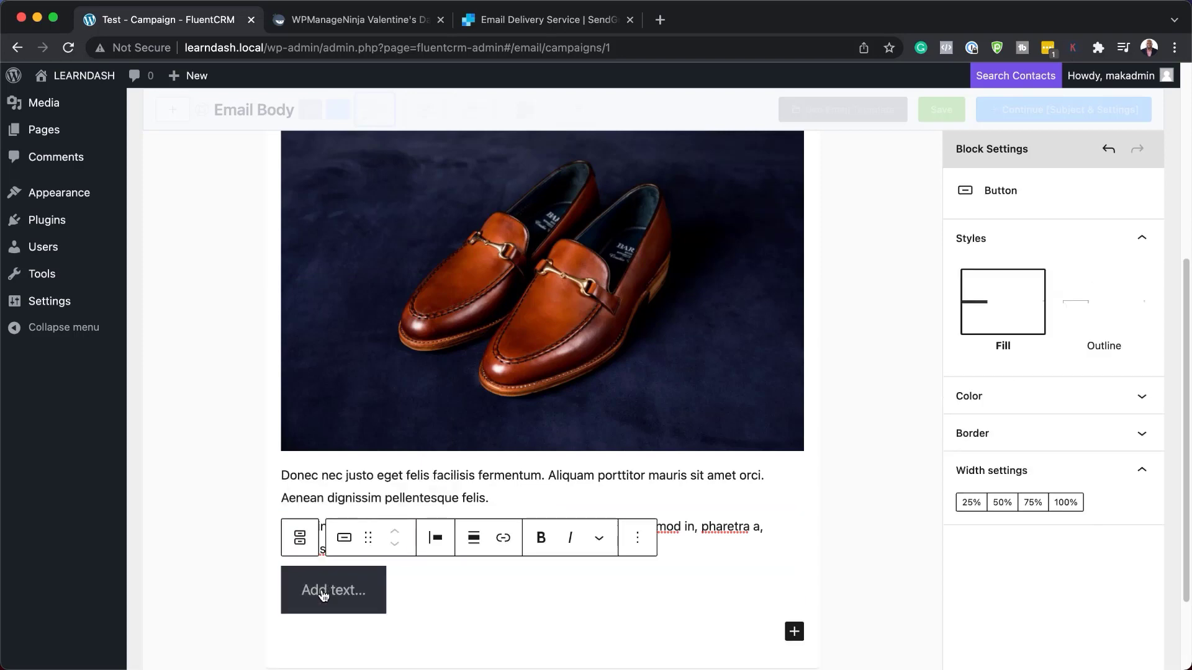
{"action": "type", "text": "Click Here"}
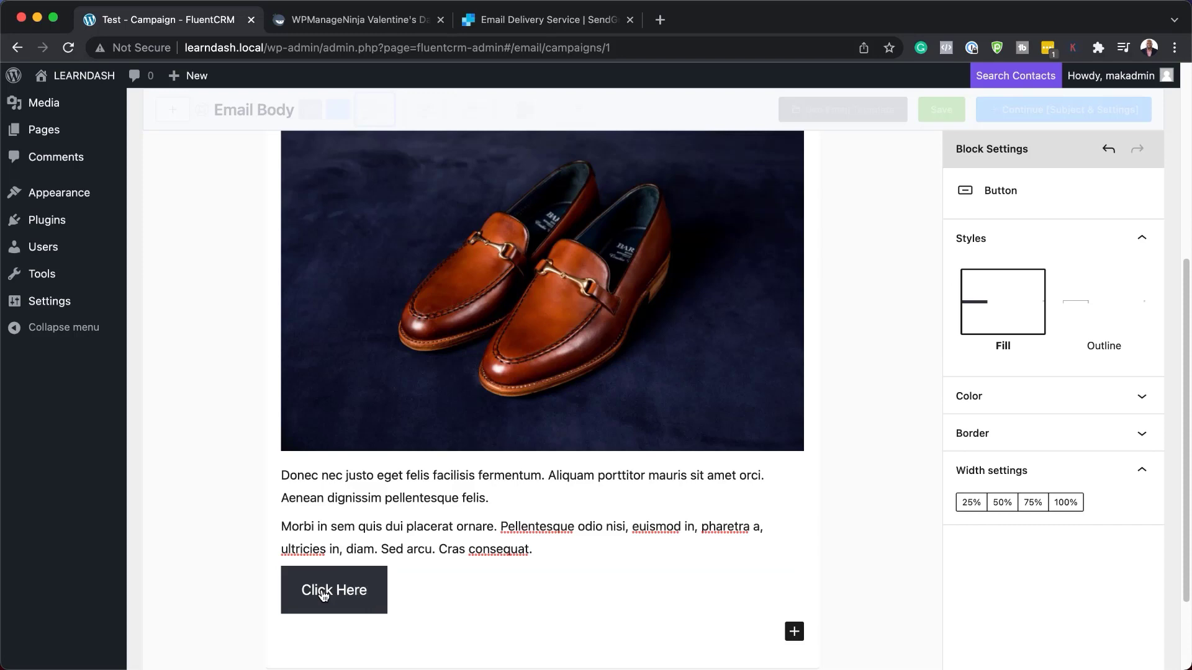
{"action": "type", "text": "!"}
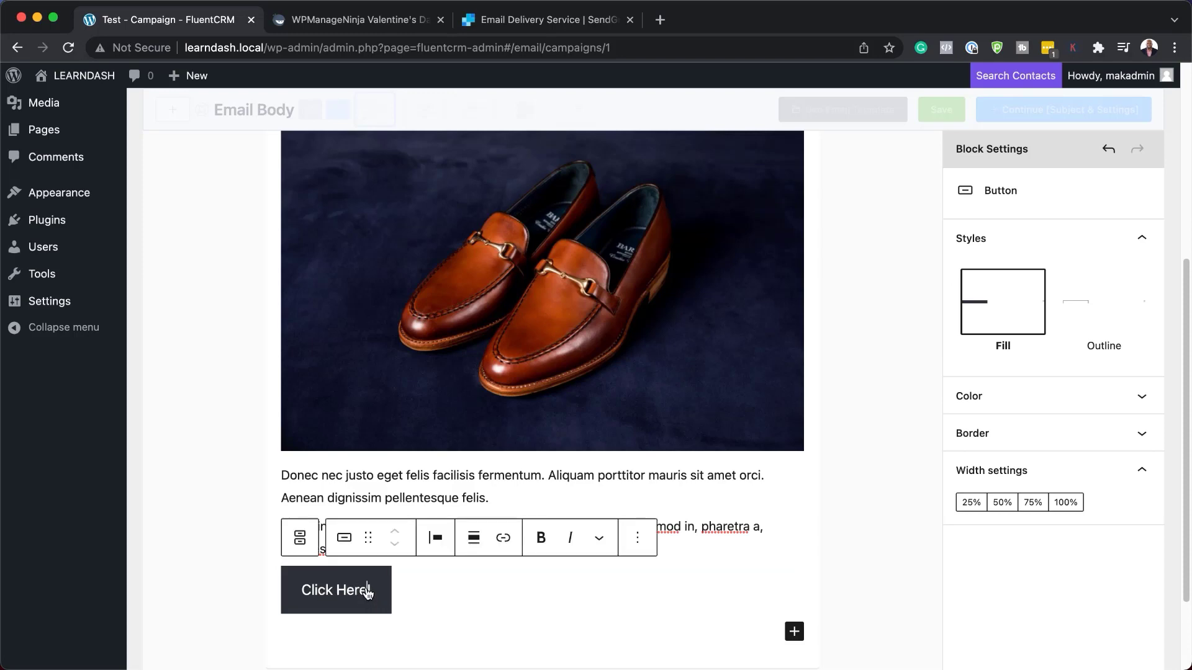
{"action": "left_click", "coordinate": [504, 539]}
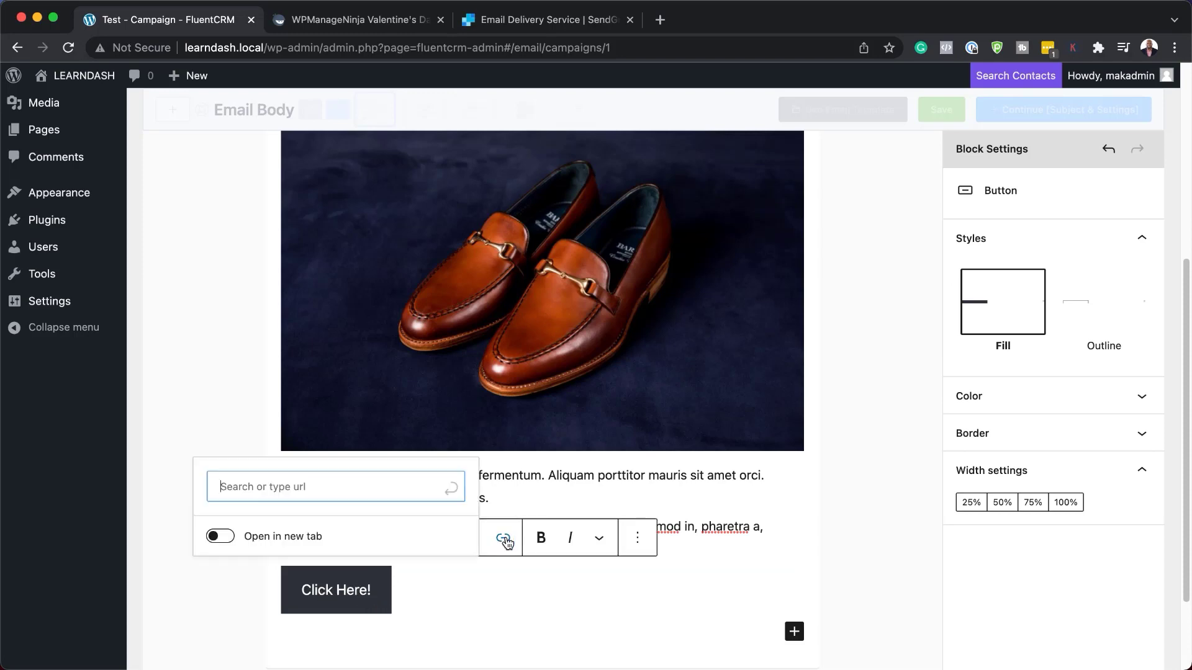
{"action": "type", "text": "#"}
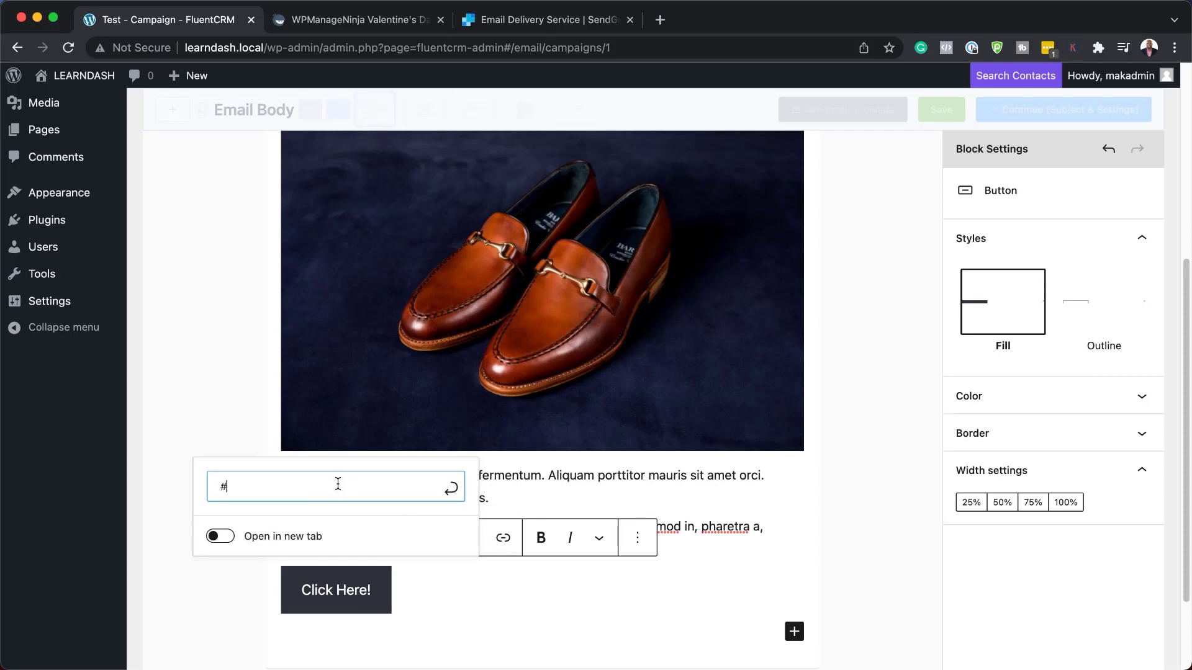
{"action": "left_click", "coordinate": [452, 492]}
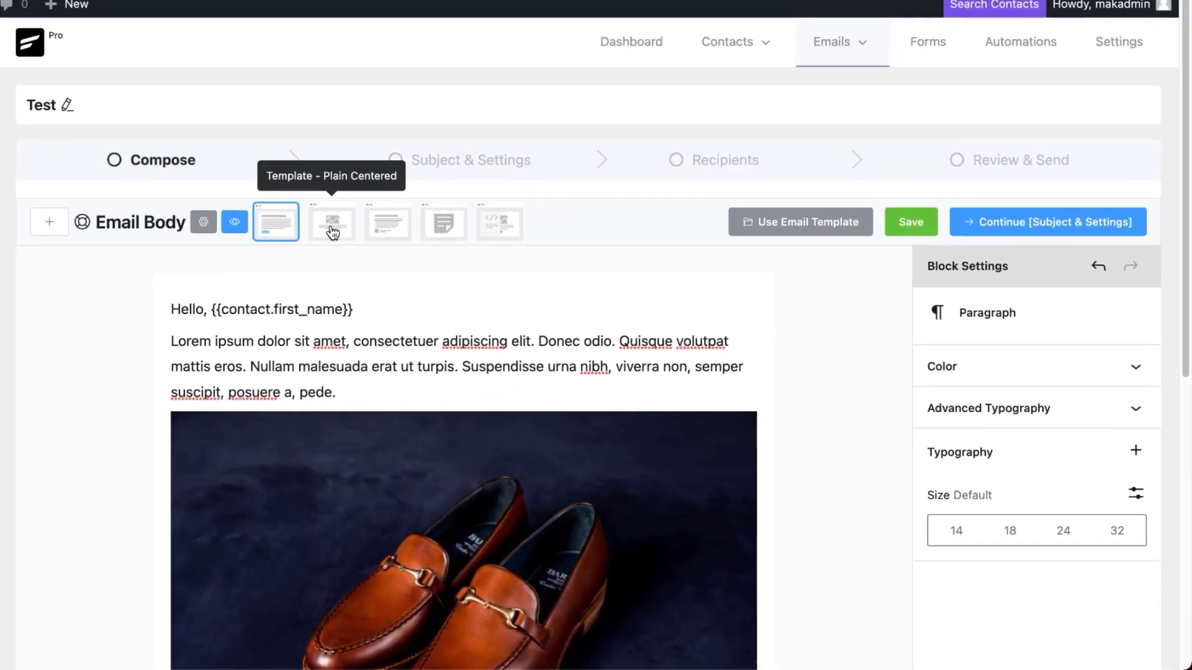
Step: Try the Plain Centered, Plain Left and Classic templates on the email, return to Simple Boxed and review the layout
{"action": "left_click", "coordinate": [335, 228]}
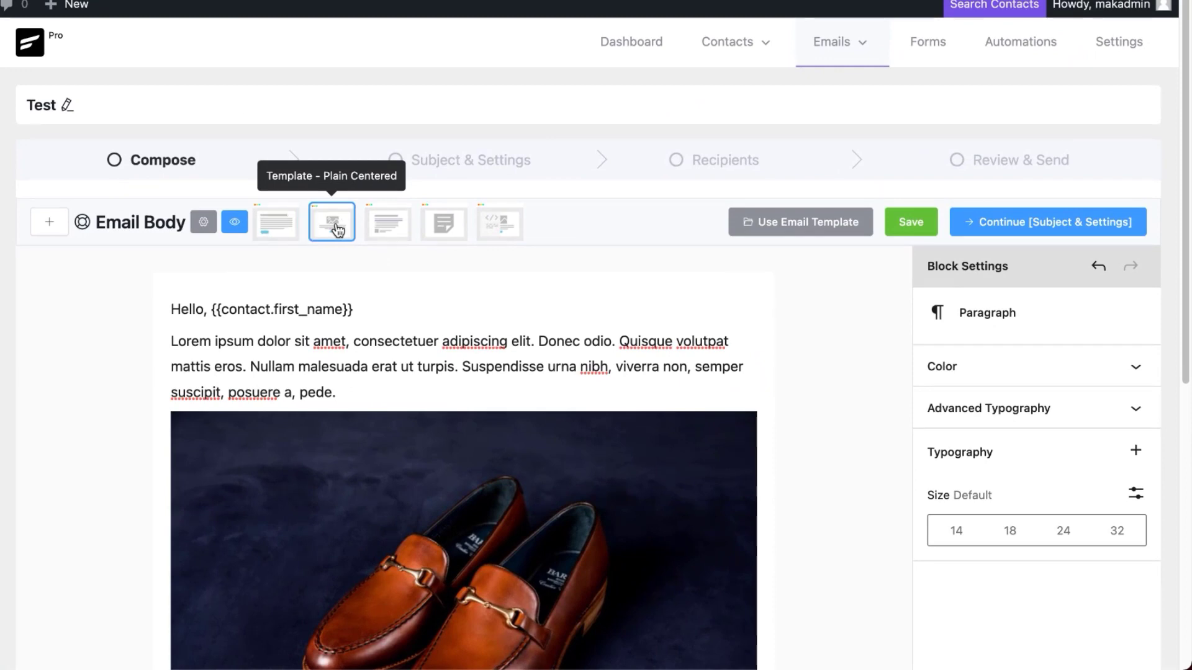
{"action": "left_click", "coordinate": [388, 226]}
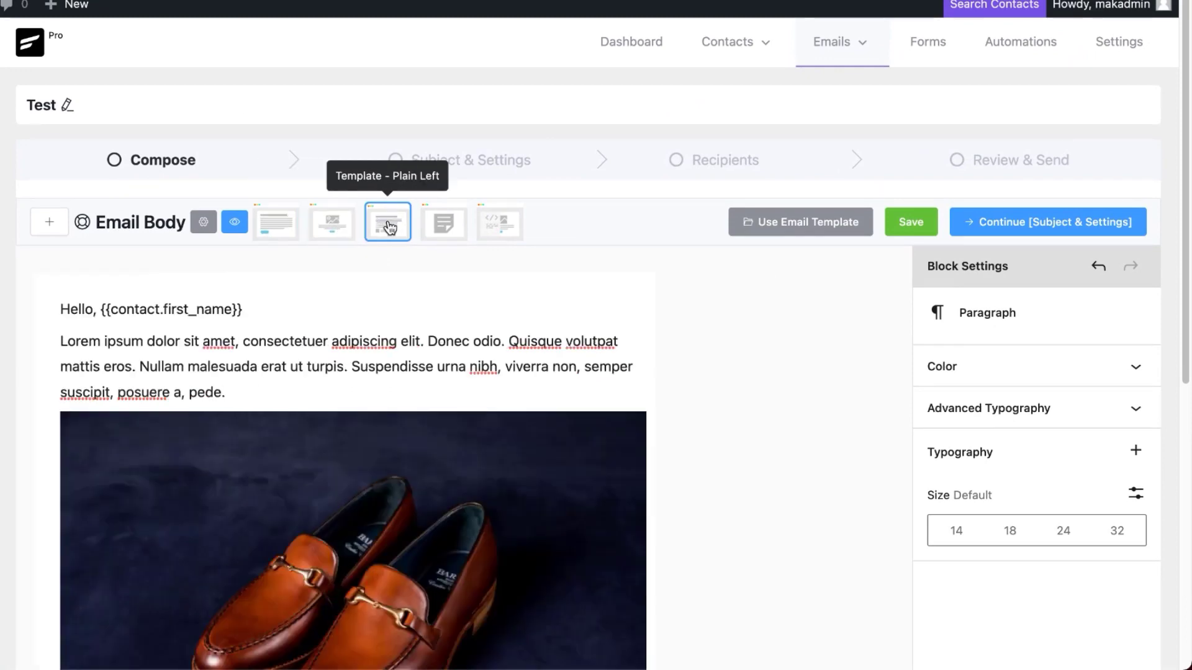
{"action": "left_click", "coordinate": [443, 225]}
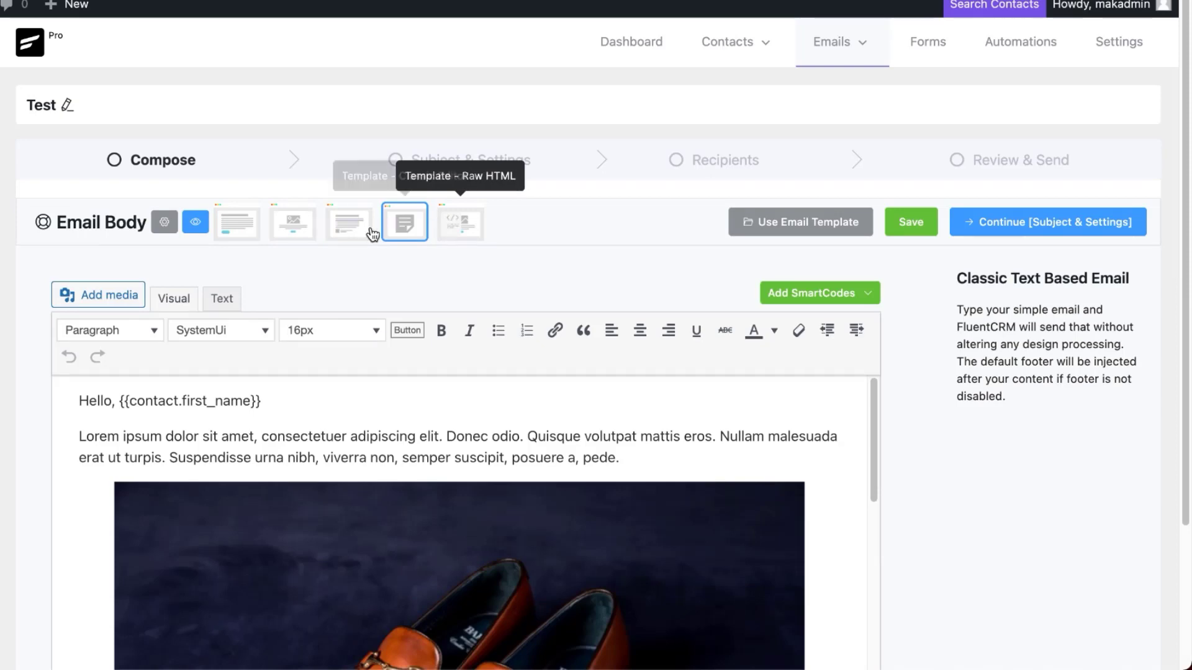
{"action": "left_click", "coordinate": [293, 229]}
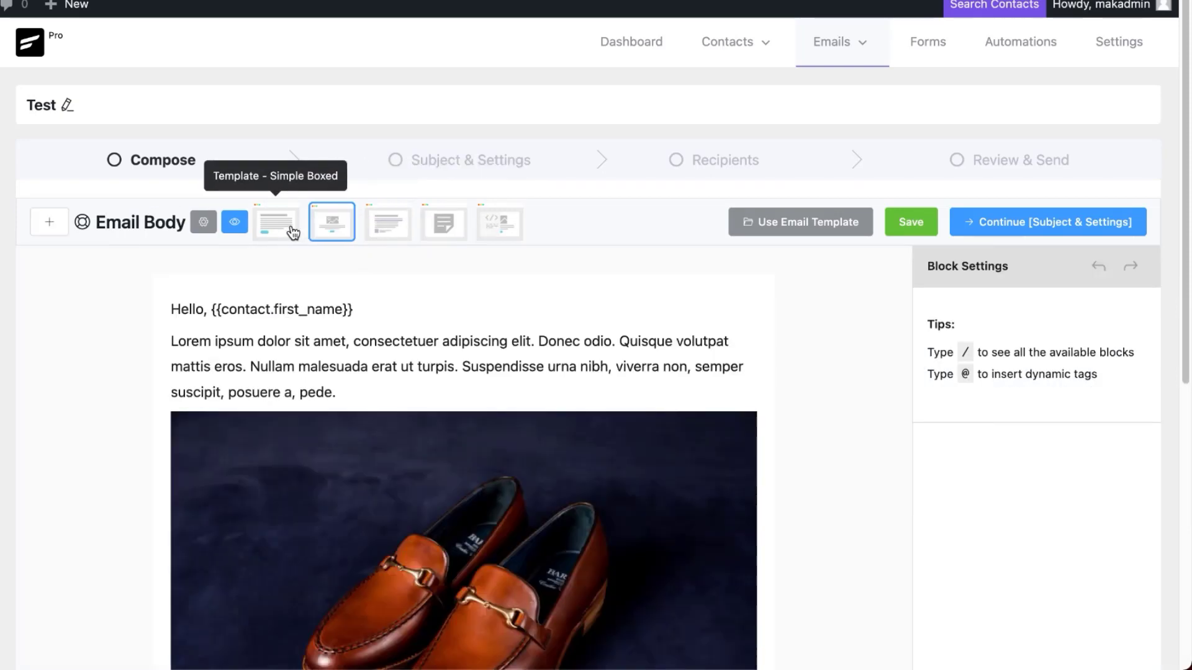
{"action": "left_click", "coordinate": [276, 227]}
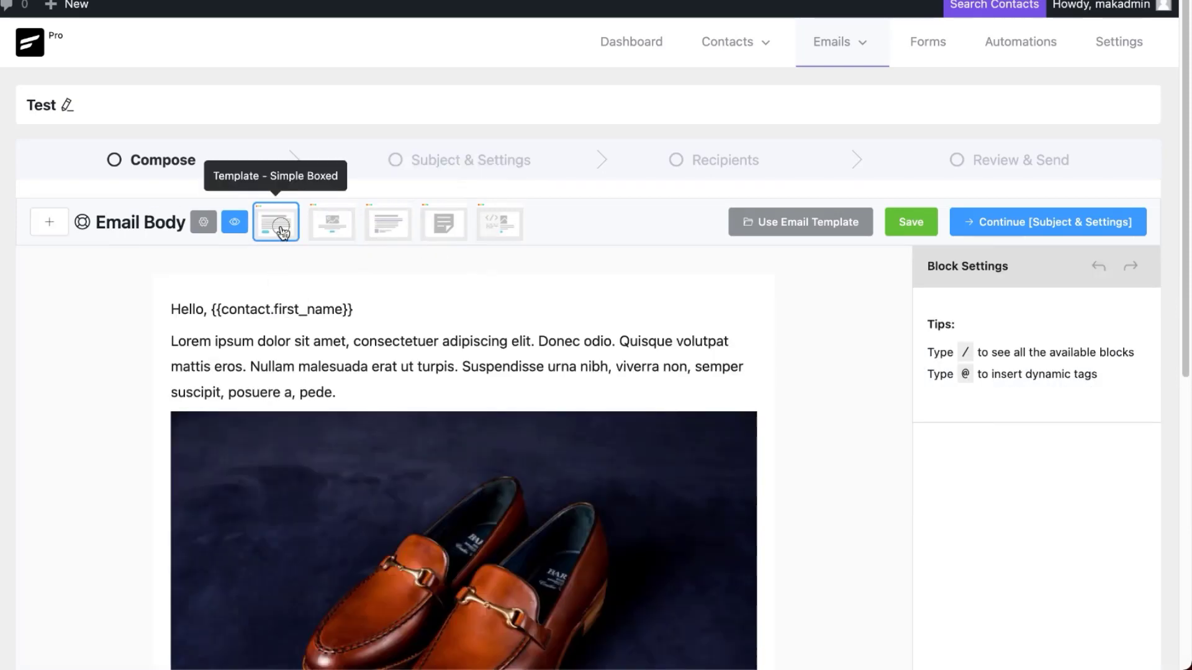
{"action": "scroll", "coordinate": [696, 324], "scroll_direction": "down", "scroll_amount": 10}
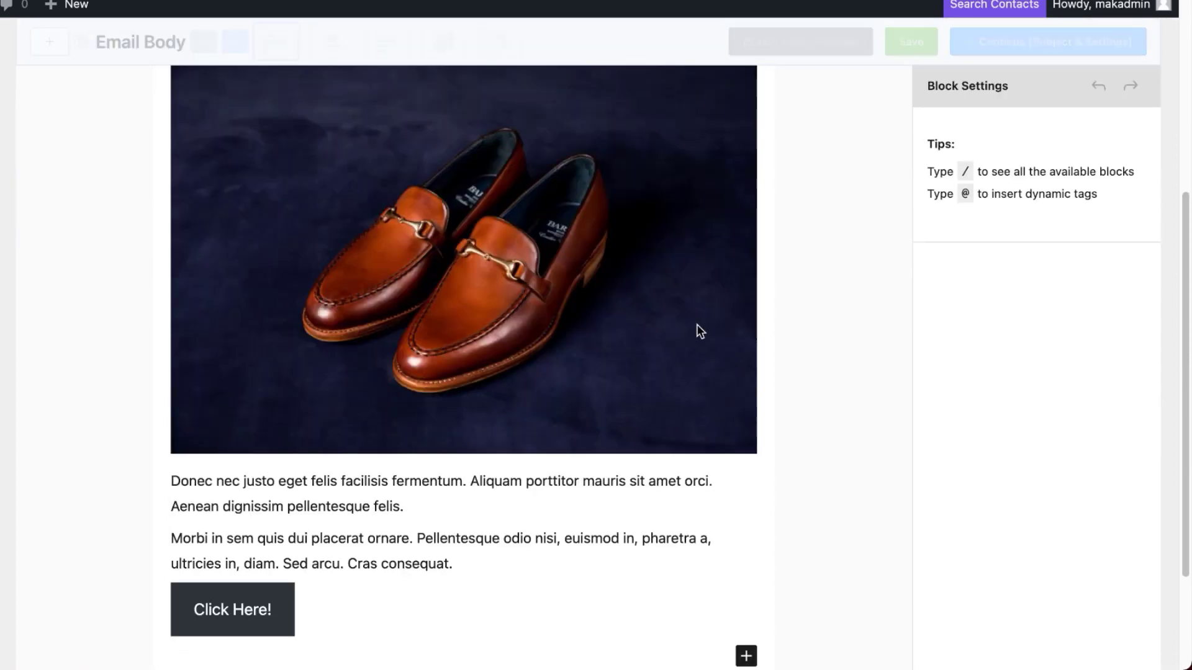
{"action": "scroll", "coordinate": [694, 326], "scroll_direction": "up", "scroll_amount": 10}
Step: Proceed to the campaign's subject settings, enter the email subject "This Is A test Email" and continue to the recipients
{"action": "left_click", "coordinate": [976, 225]}
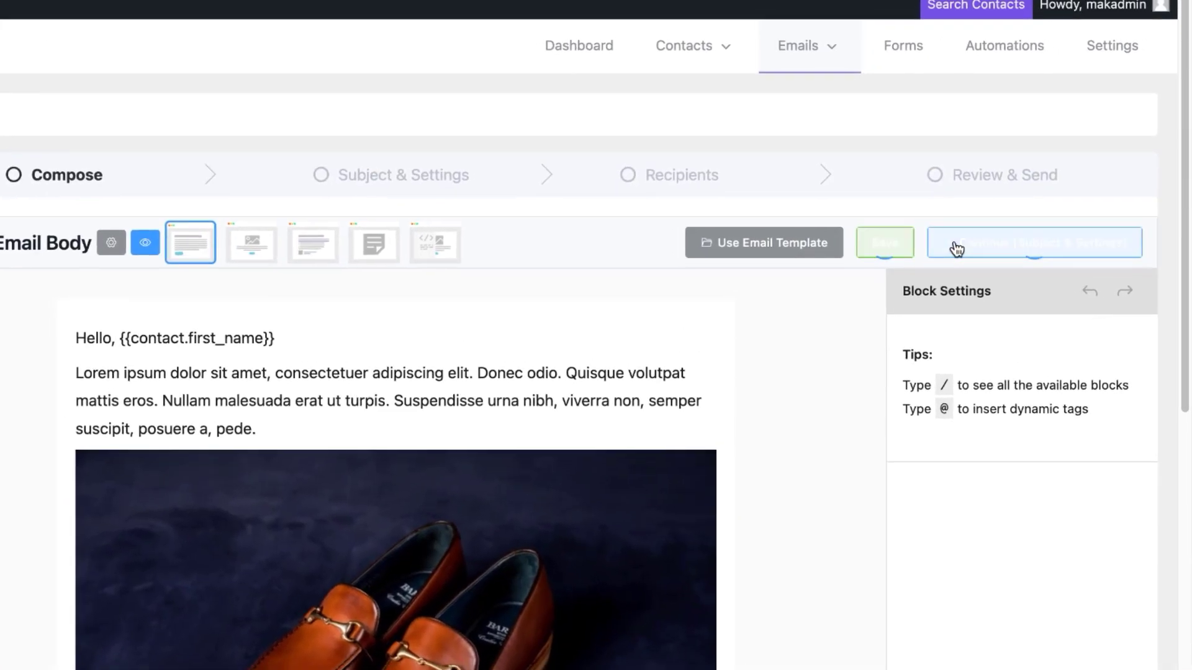
{"action": "left_click", "coordinate": [449, 292]}
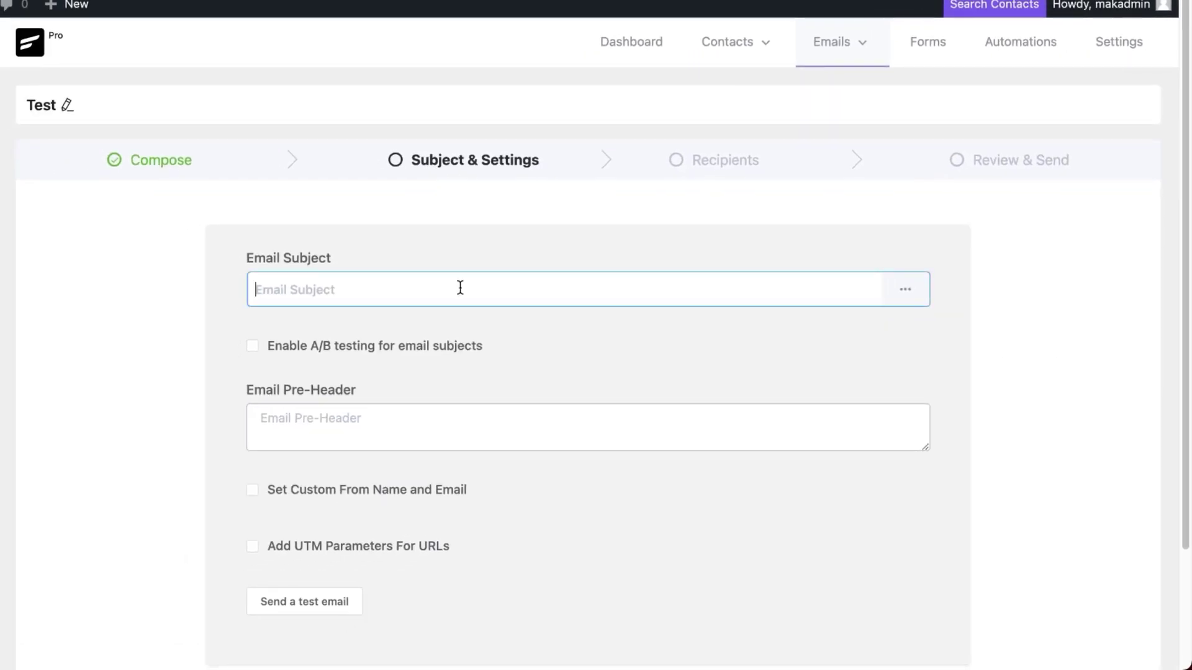
{"action": "type", "text": "This Is A test Email"}
{"action": "scroll", "coordinate": [578, 376], "scroll_direction": "down", "scroll_amount": 3}
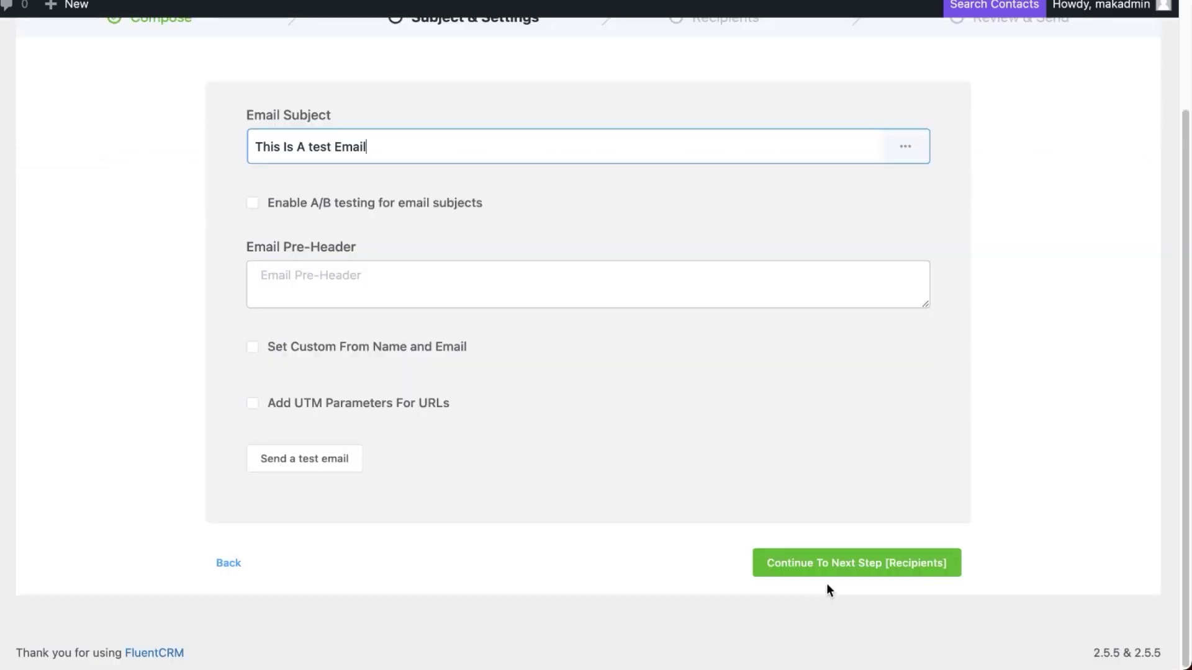
{"action": "left_click", "coordinate": [813, 564]}
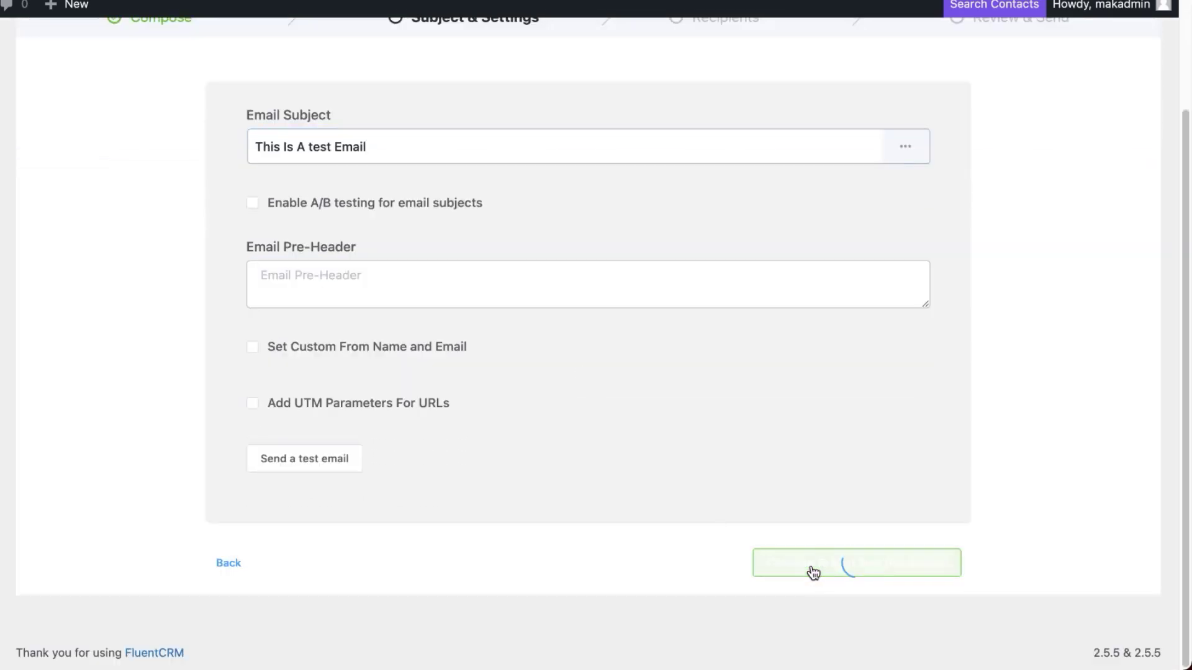
Step: Limit the included contacts from All Lists to the New Customer tag and check how many contacts match
{"action": "scroll", "coordinate": [450, 382], "scroll_direction": "down", "scroll_amount": 2}
{"action": "scroll", "coordinate": [449, 380], "scroll_direction": "down", "scroll_amount": 1}
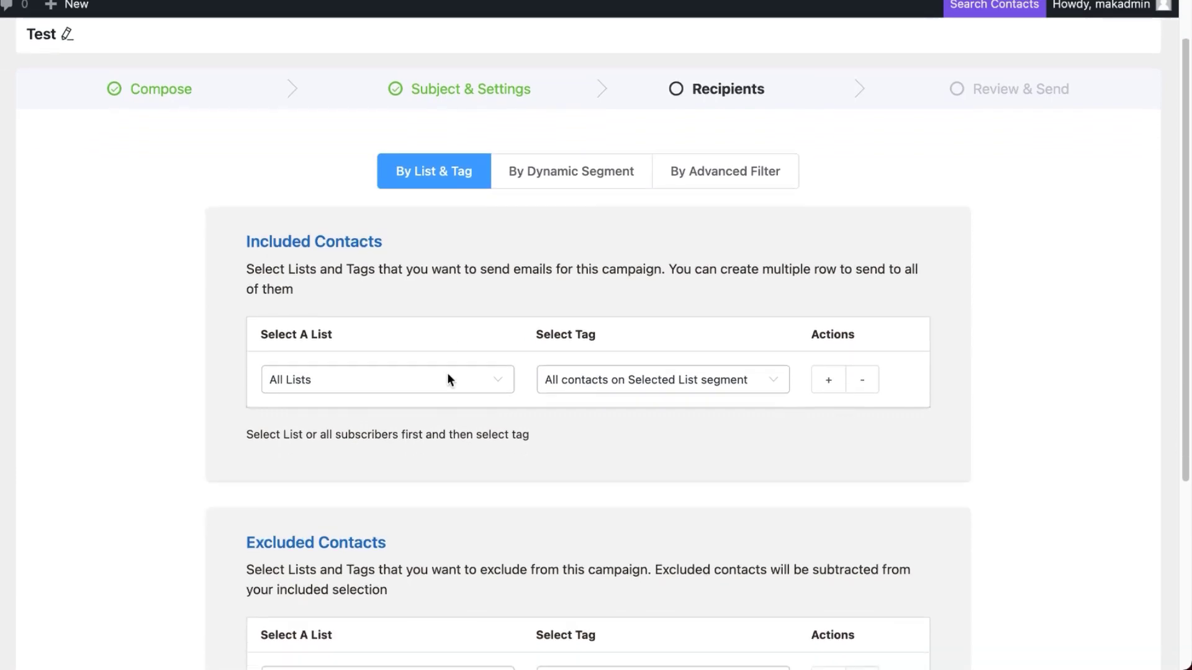
{"action": "scroll", "coordinate": [595, 460], "scroll_direction": "down", "scroll_amount": 5}
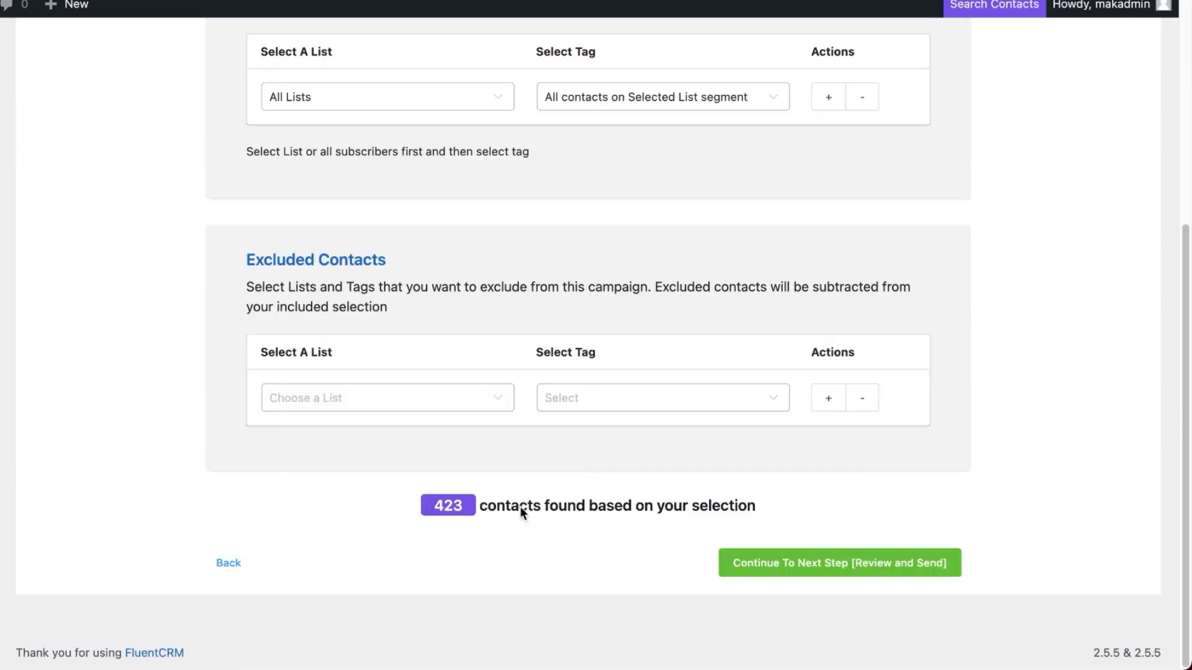
{"action": "scroll", "coordinate": [579, 490], "scroll_direction": "up", "scroll_amount": 5}
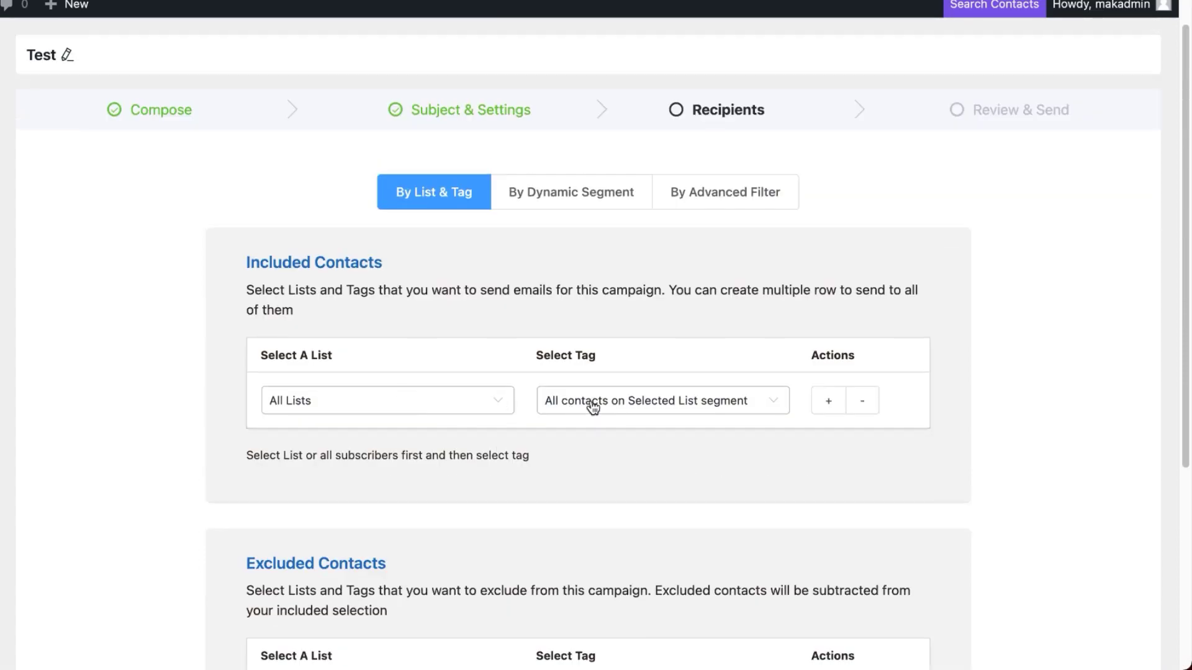
{"action": "left_click", "coordinate": [593, 407]}
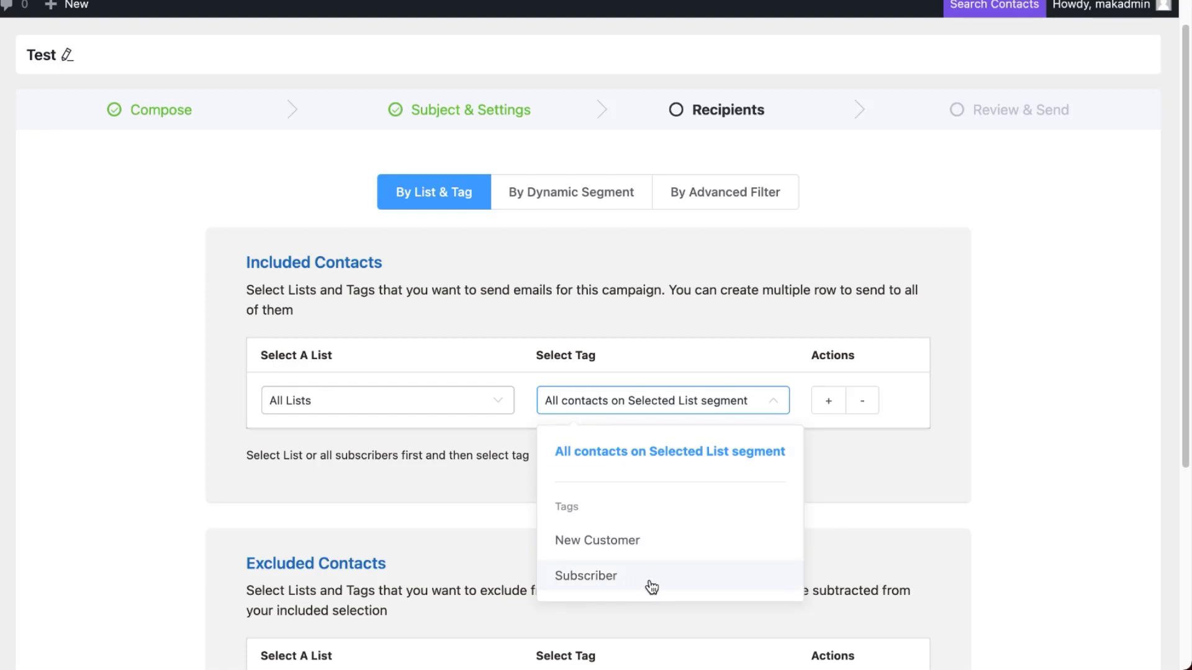
{"action": "left_click", "coordinate": [639, 550]}
{"action": "scroll", "coordinate": [677, 471], "scroll_direction": "down", "scroll_amount": 3}
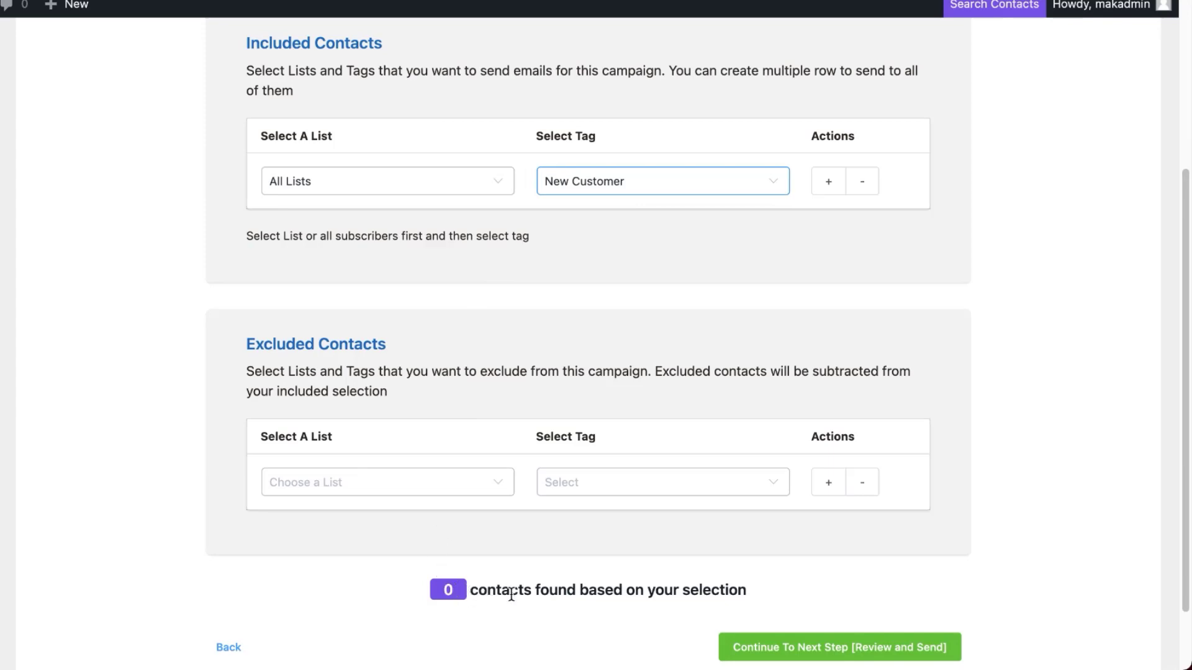
{"action": "left_click", "coordinate": [442, 591]}
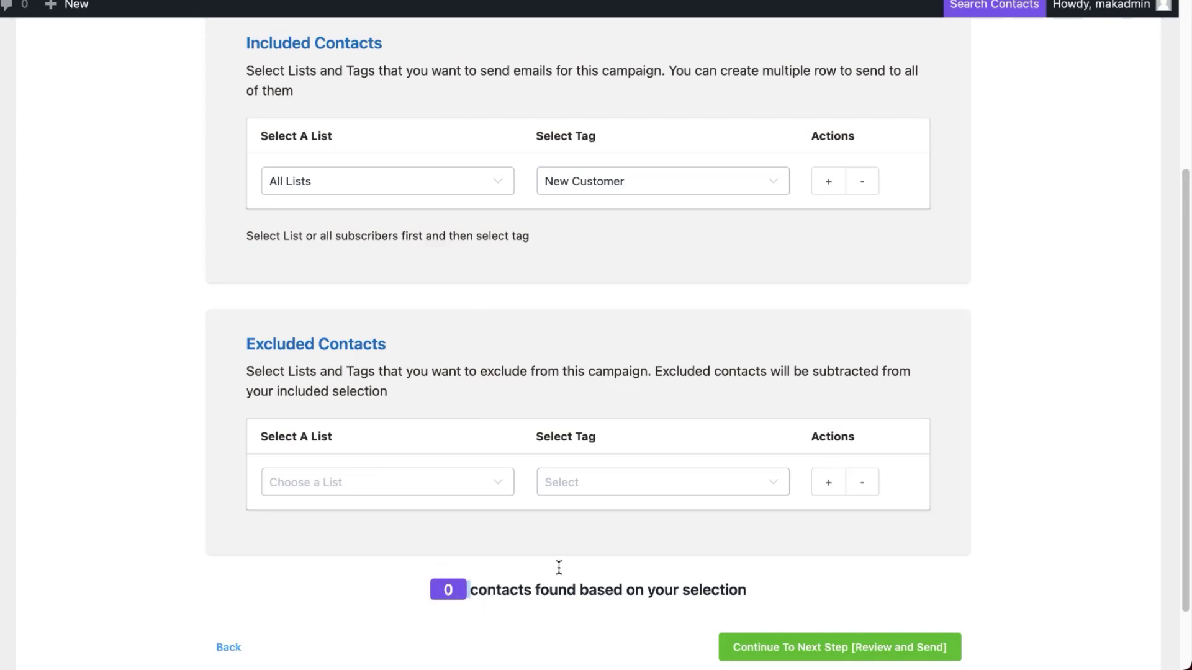
{"action": "scroll", "coordinate": [567, 560], "scroll_direction": "up", "scroll_amount": 5}
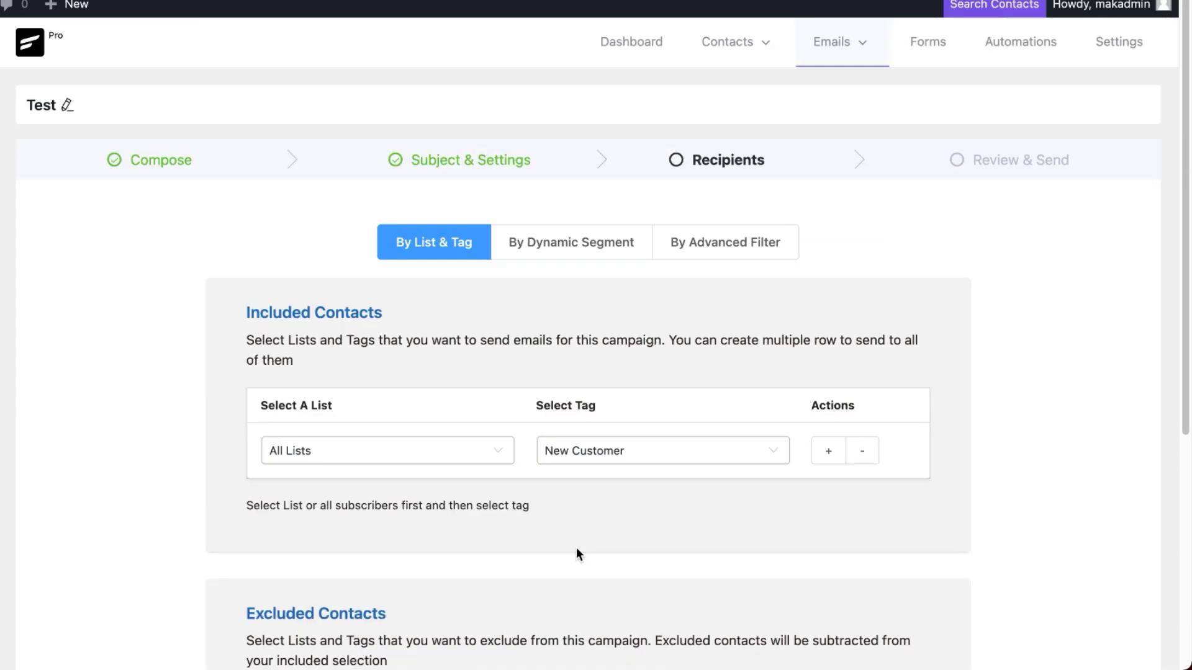
Step: Check the advanced filter option, return to list and tag selection, include all contacts on the selected list segment and continue to the review
{"action": "left_click", "coordinate": [754, 244]}
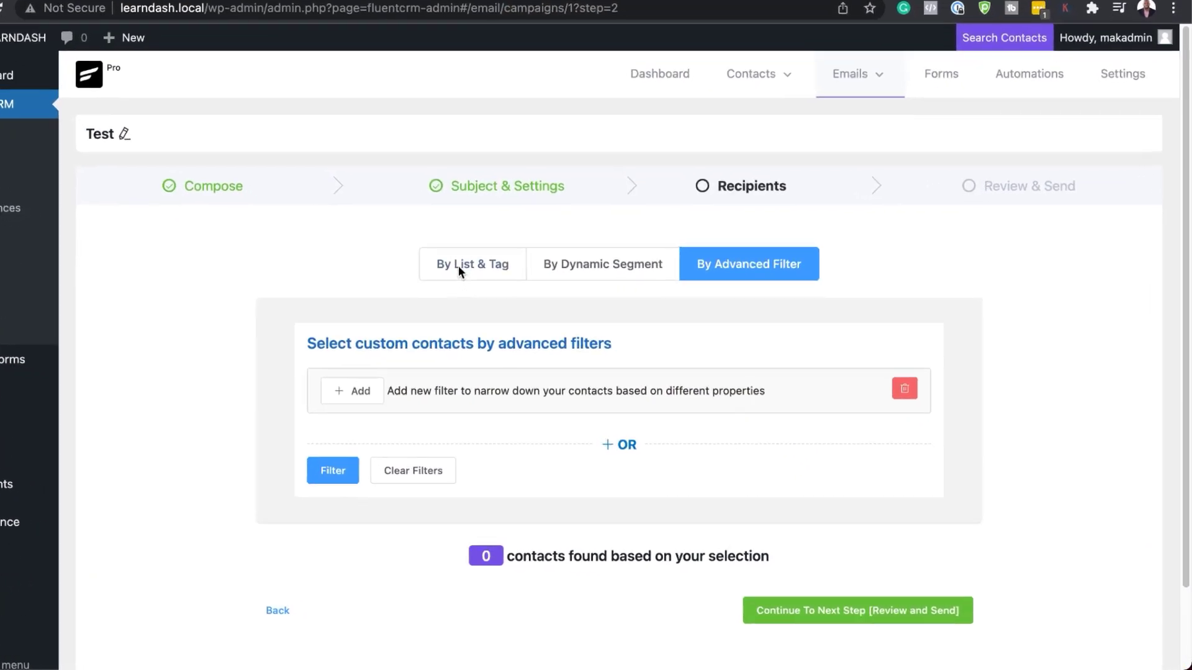
{"action": "left_click", "coordinate": [504, 293]}
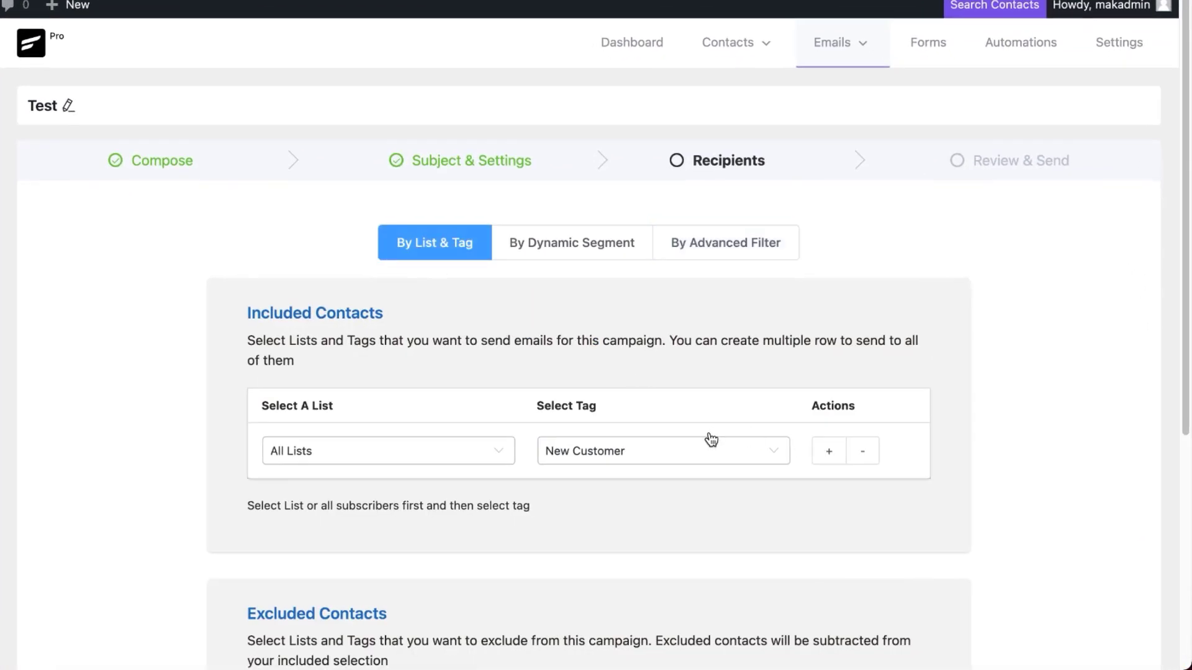
{"action": "left_click", "coordinate": [788, 476]}
{"action": "scroll", "coordinate": [967, 397], "scroll_direction": "down", "scroll_amount": 6}
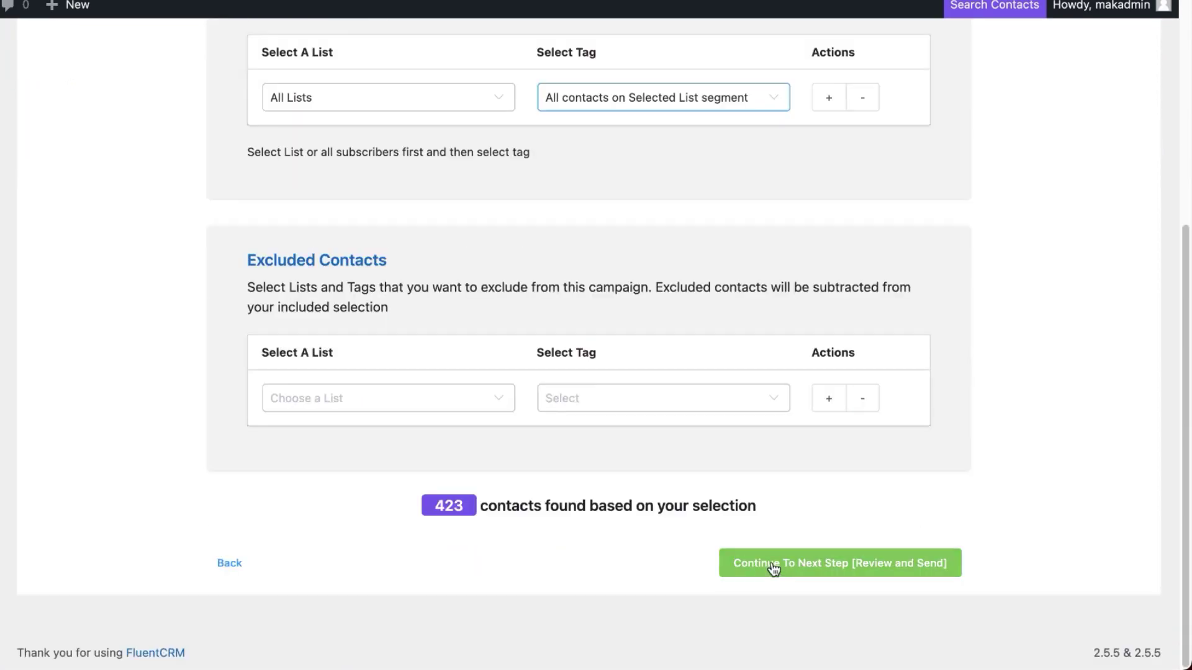
{"action": "left_click", "coordinate": [772, 567]}
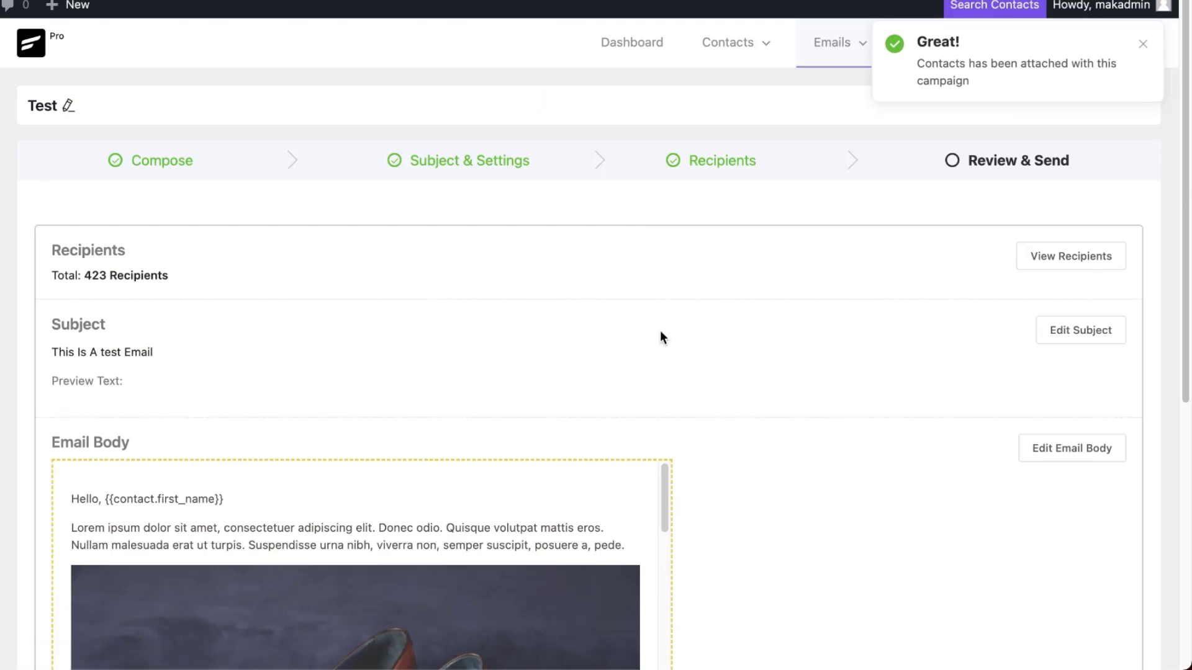
{"action": "scroll", "coordinate": [715, 357], "scroll_direction": "down", "scroll_amount": 1}
{"action": "scroll", "coordinate": [715, 354], "scroll_direction": "down", "scroll_amount": 5}
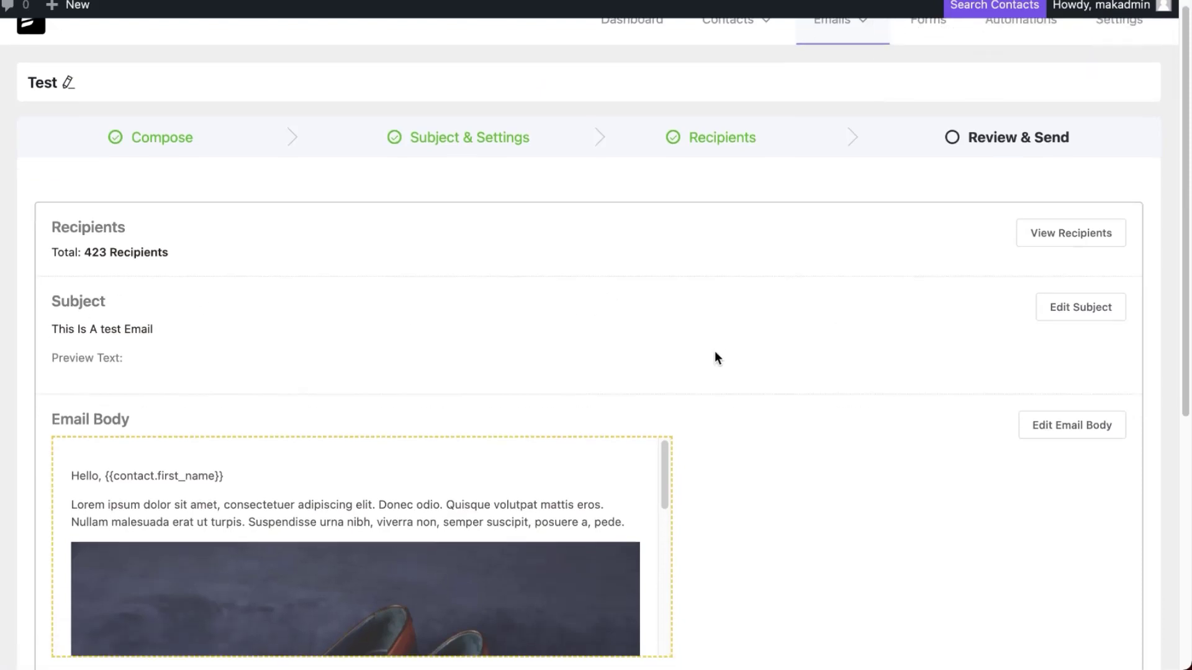
{"action": "scroll", "coordinate": [763, 370], "scroll_direction": "down", "scroll_amount": 3}
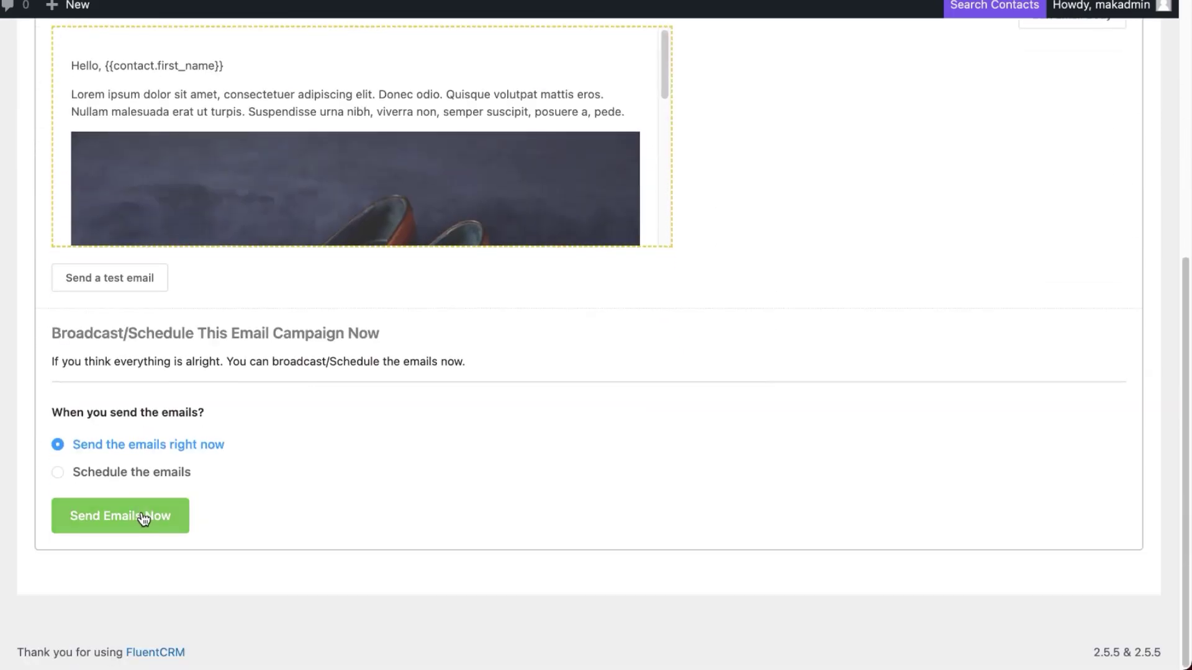
{"action": "left_click", "coordinate": [61, 477]}
{"action": "left_click", "coordinate": [642, 456]}
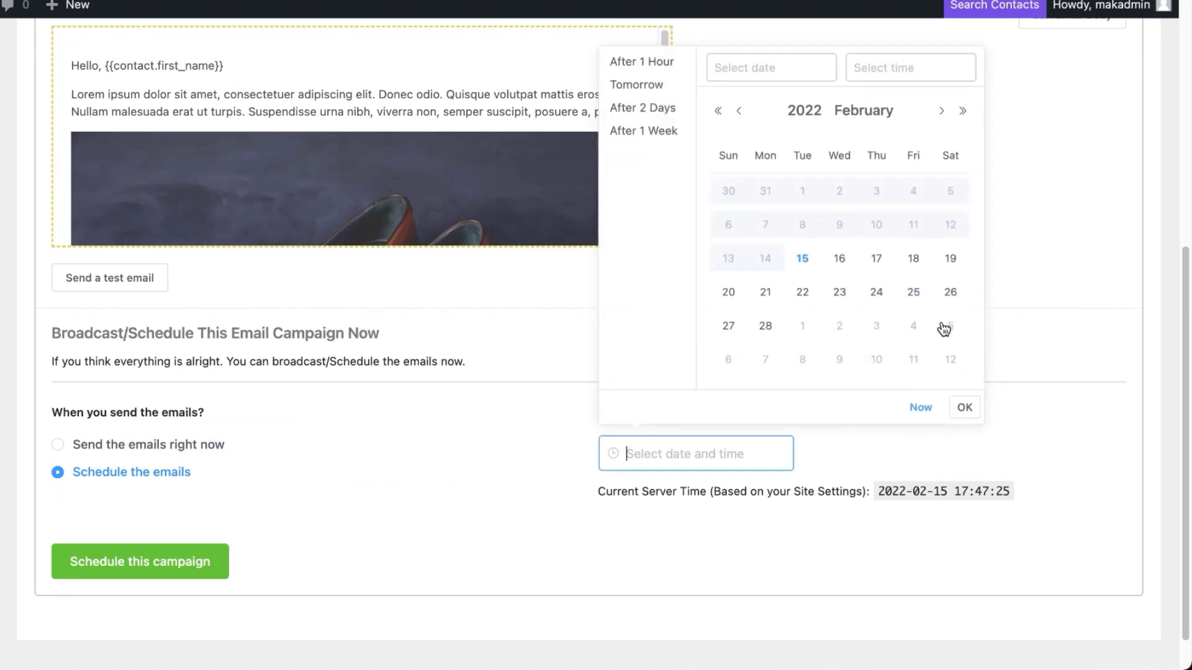
{"action": "left_click", "coordinate": [839, 303]}
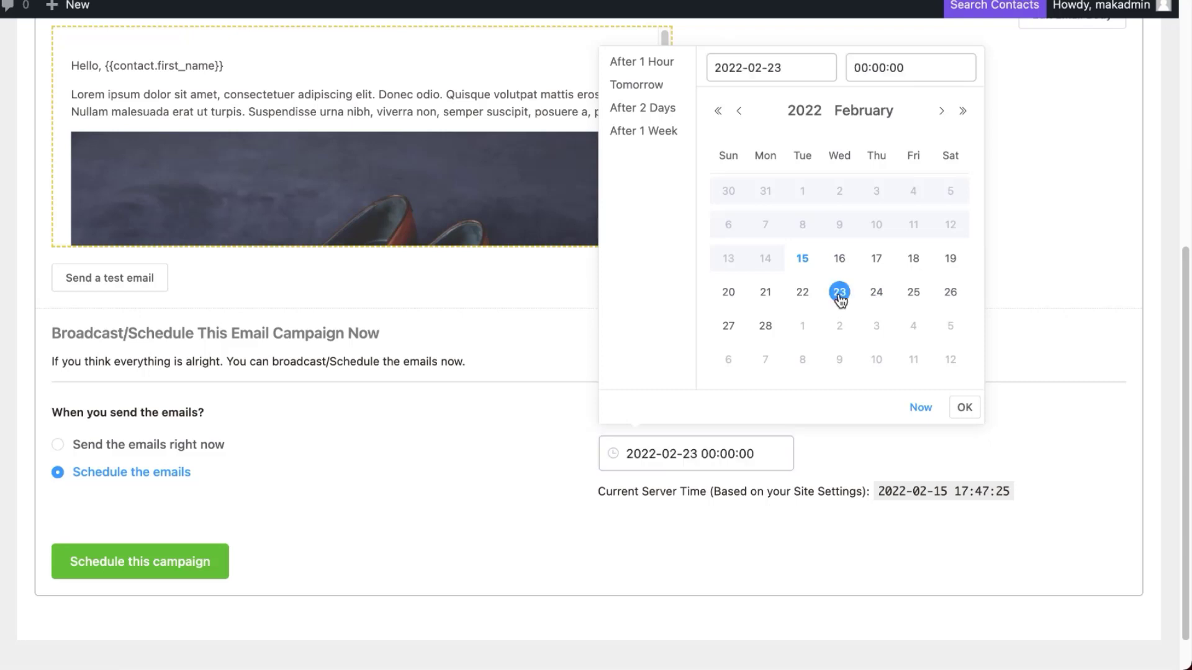
{"action": "left_click", "coordinate": [969, 408]}
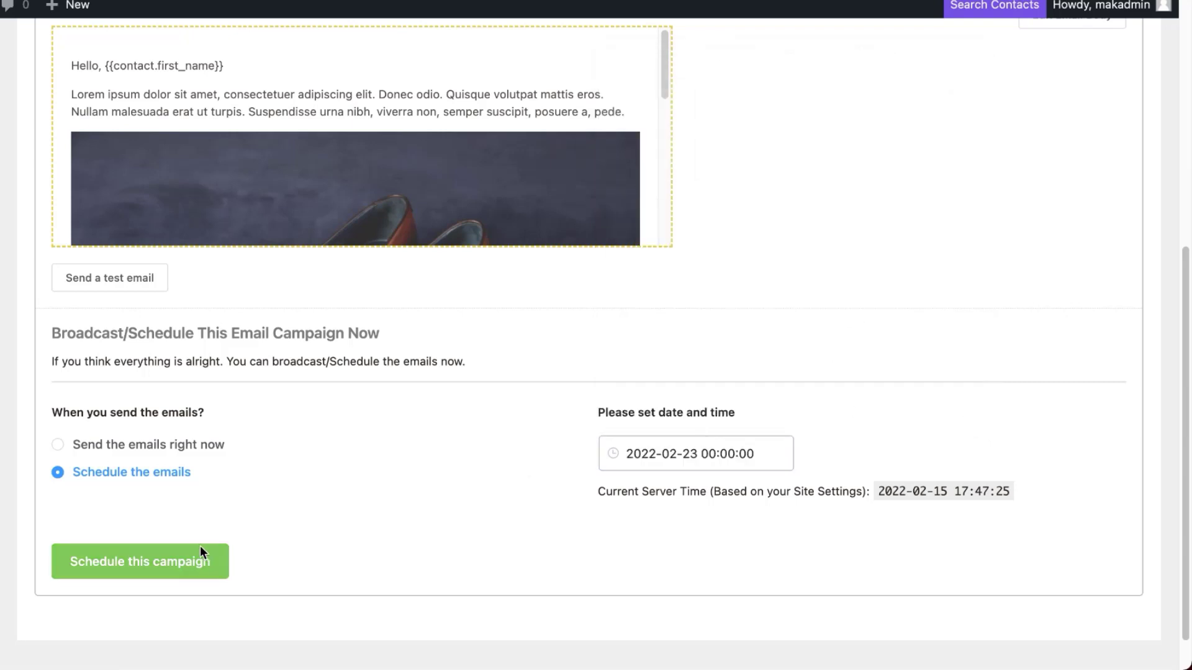
{"action": "left_click", "coordinate": [181, 571]}
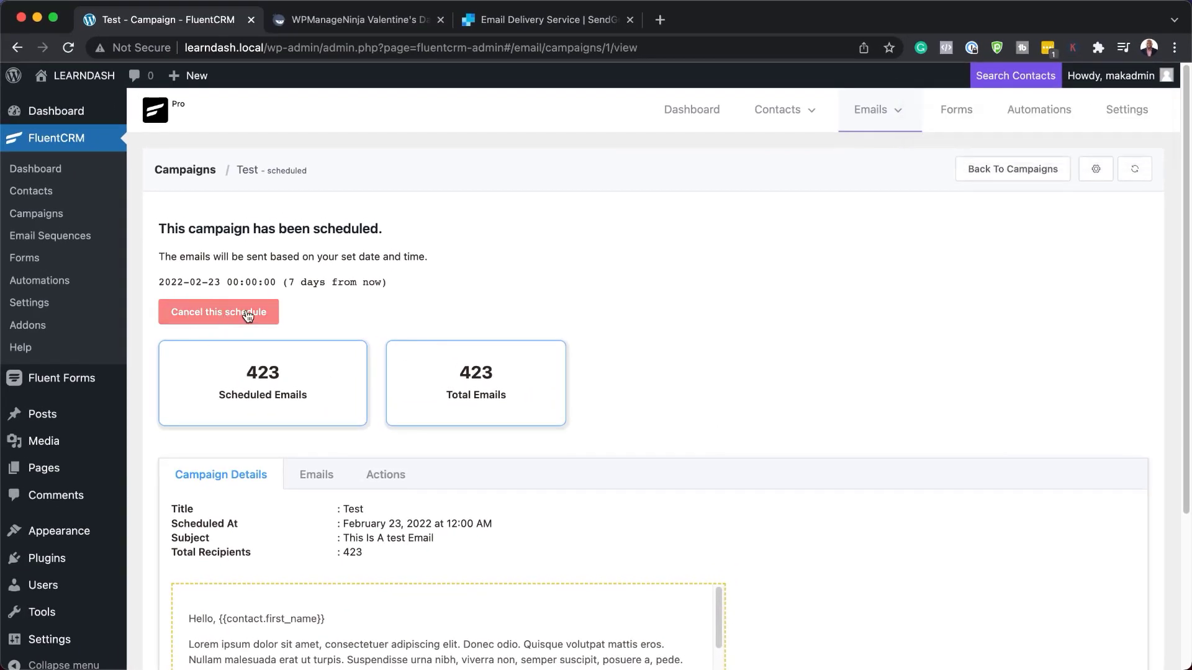
{"action": "scroll", "coordinate": [749, 516], "scroll_direction": "down", "scroll_amount": 4}
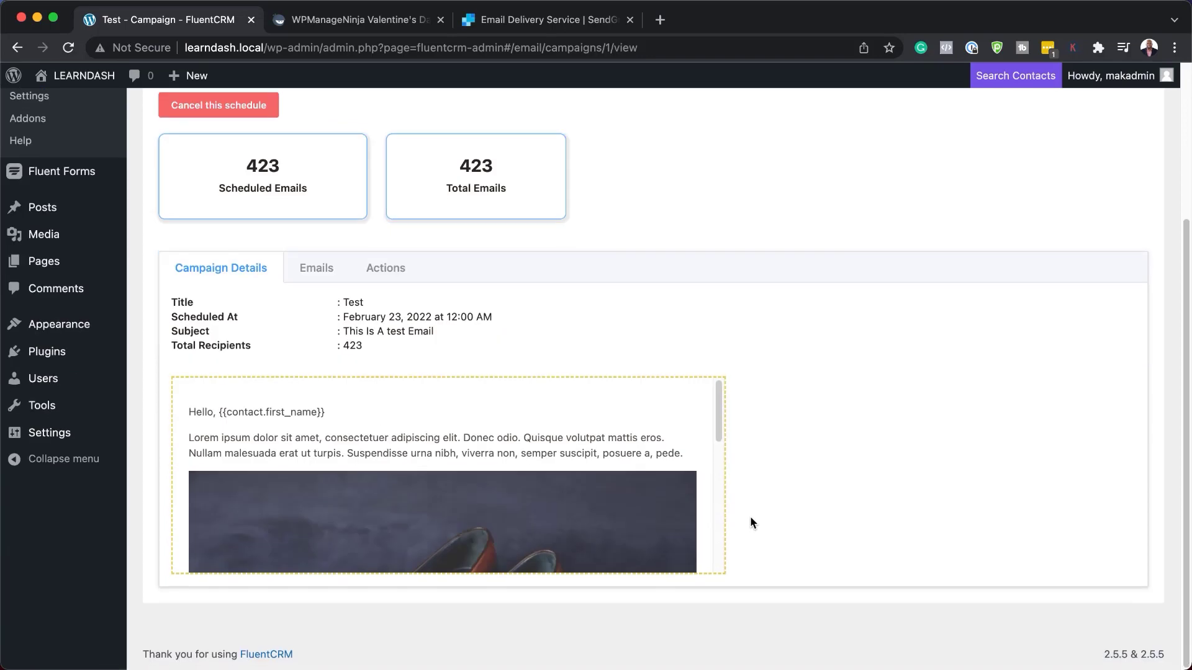
{"action": "scroll", "coordinate": [750, 516], "scroll_direction": "up", "scroll_amount": 4}
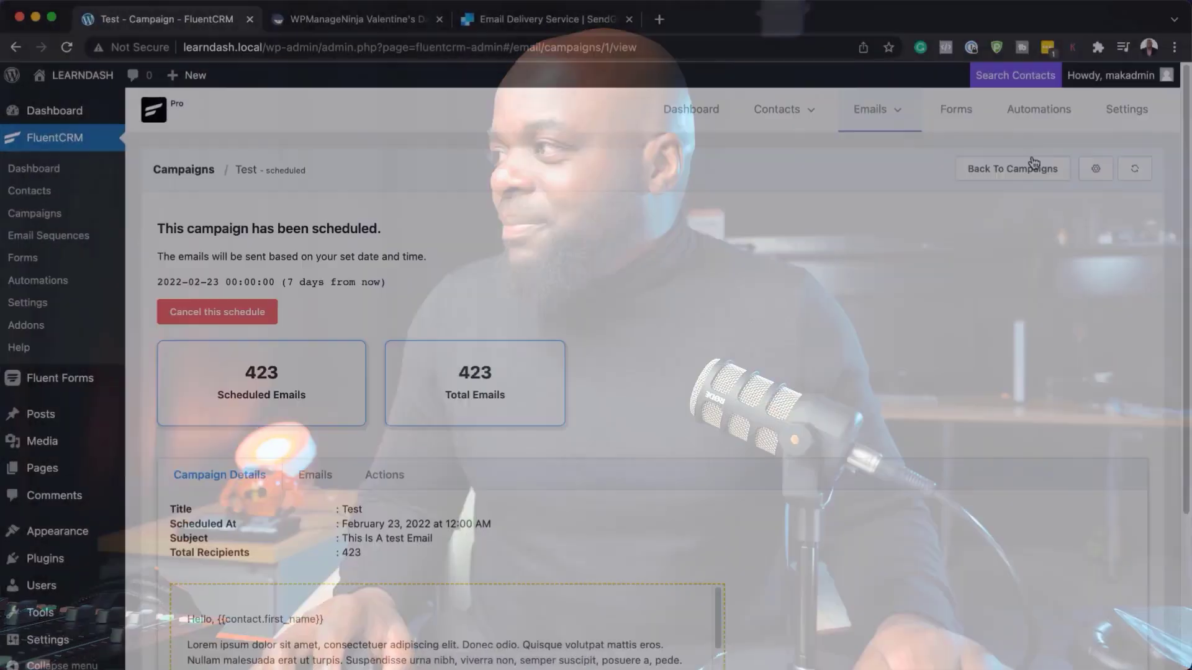
Step: Create a new automation funnel labelled "New Subscriber" with the Tag Applied trigger
{"action": "left_click", "coordinate": [1038, 111]}
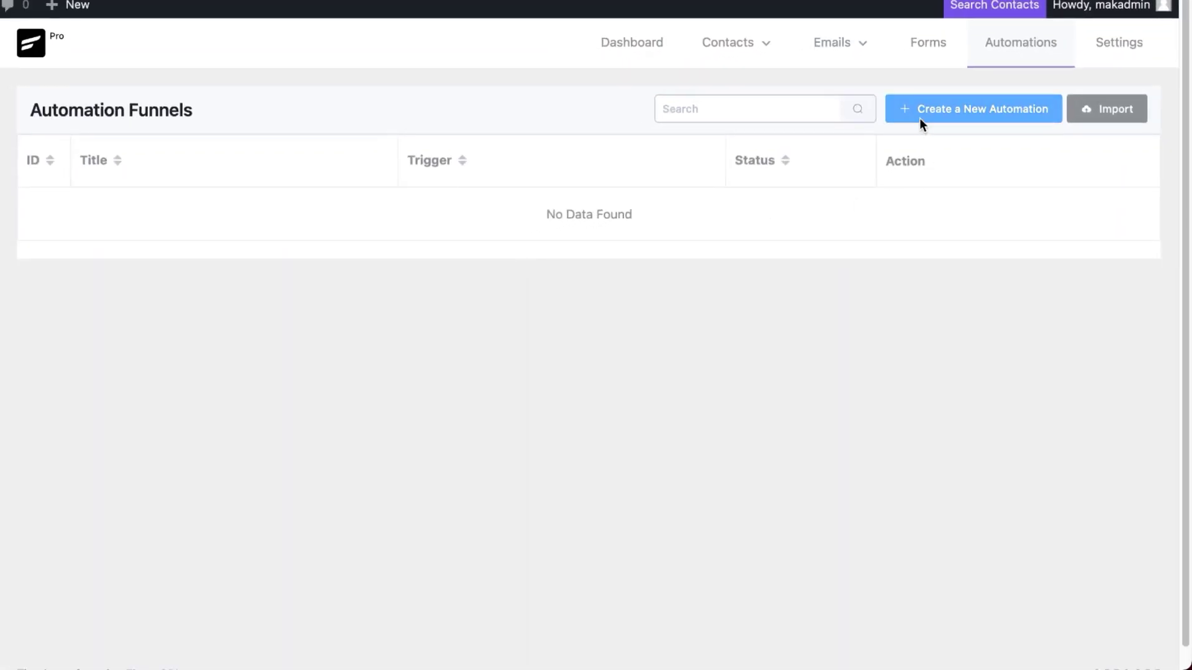
{"action": "left_click", "coordinate": [922, 126]}
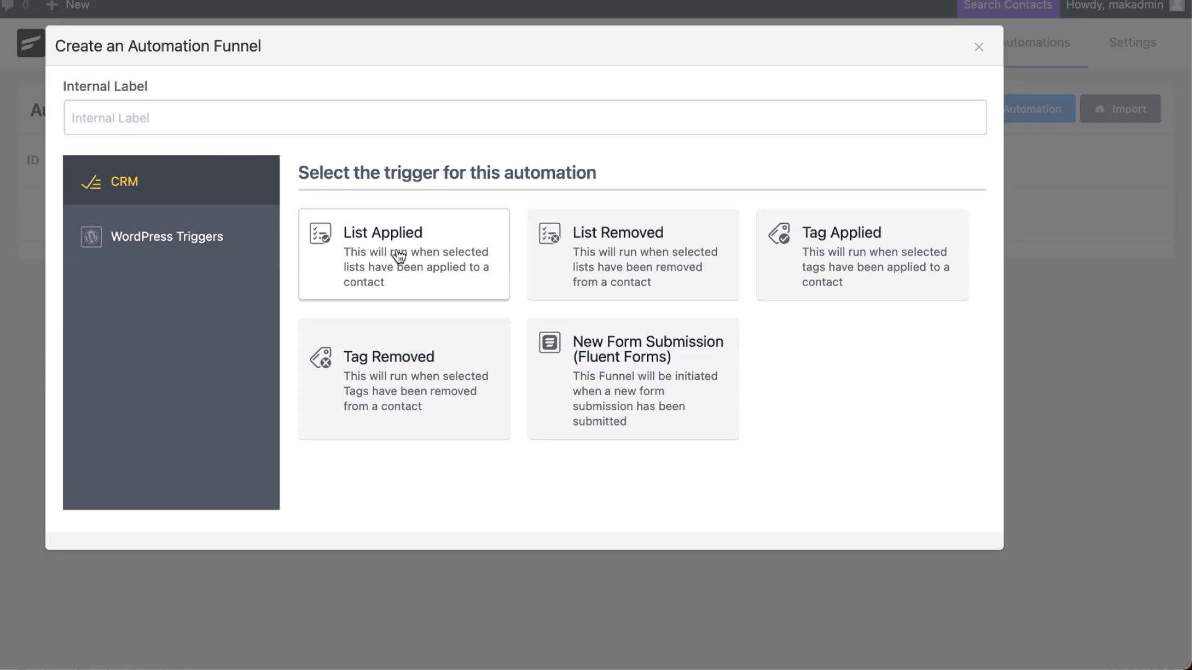
{"action": "left_click", "coordinate": [805, 273]}
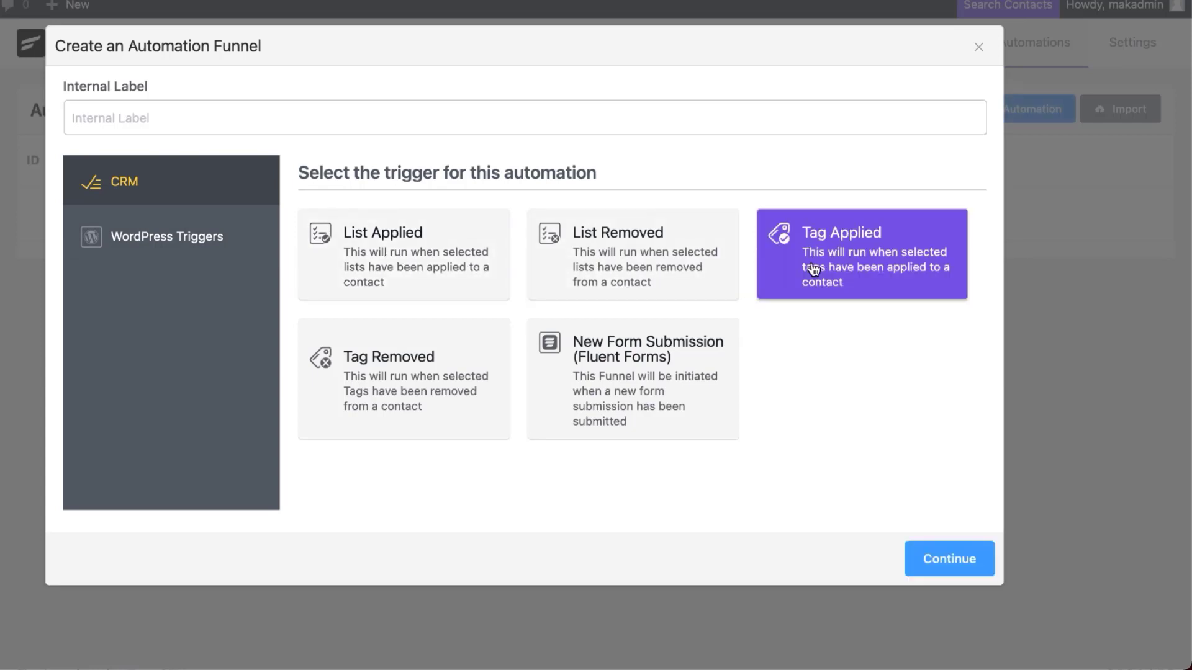
{"action": "left_click", "coordinate": [116, 114]}
{"action": "type", "text": "N"}
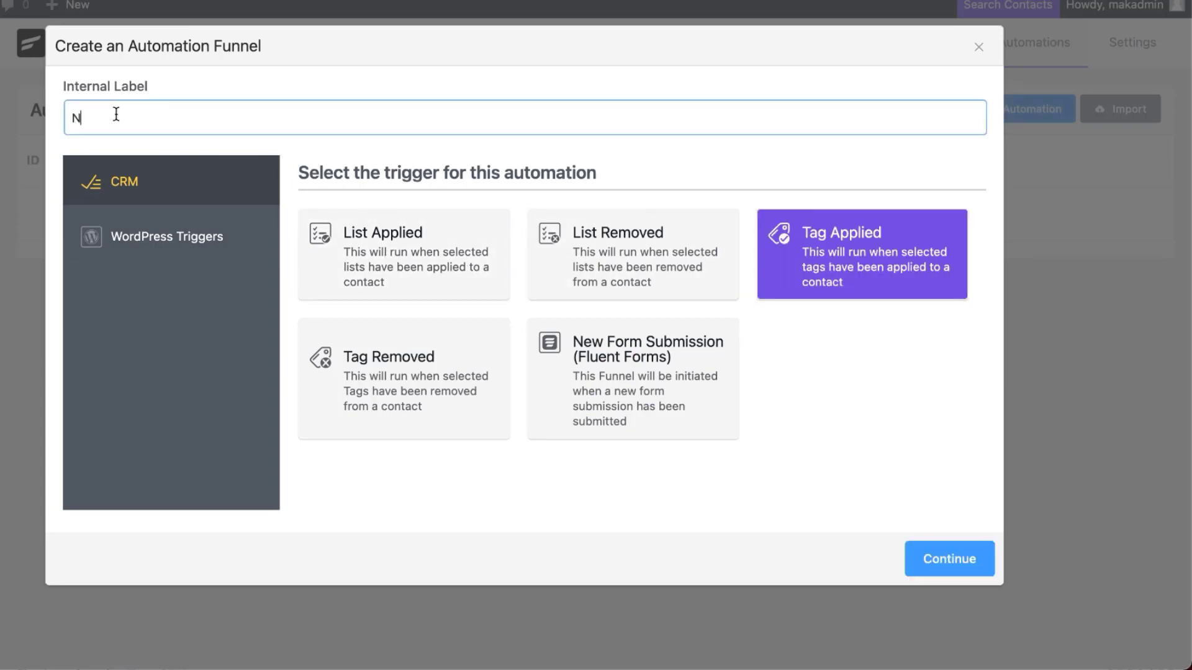
{"action": "type", "text": "ew Subscriber"}
{"action": "left_click", "coordinate": [973, 572]}
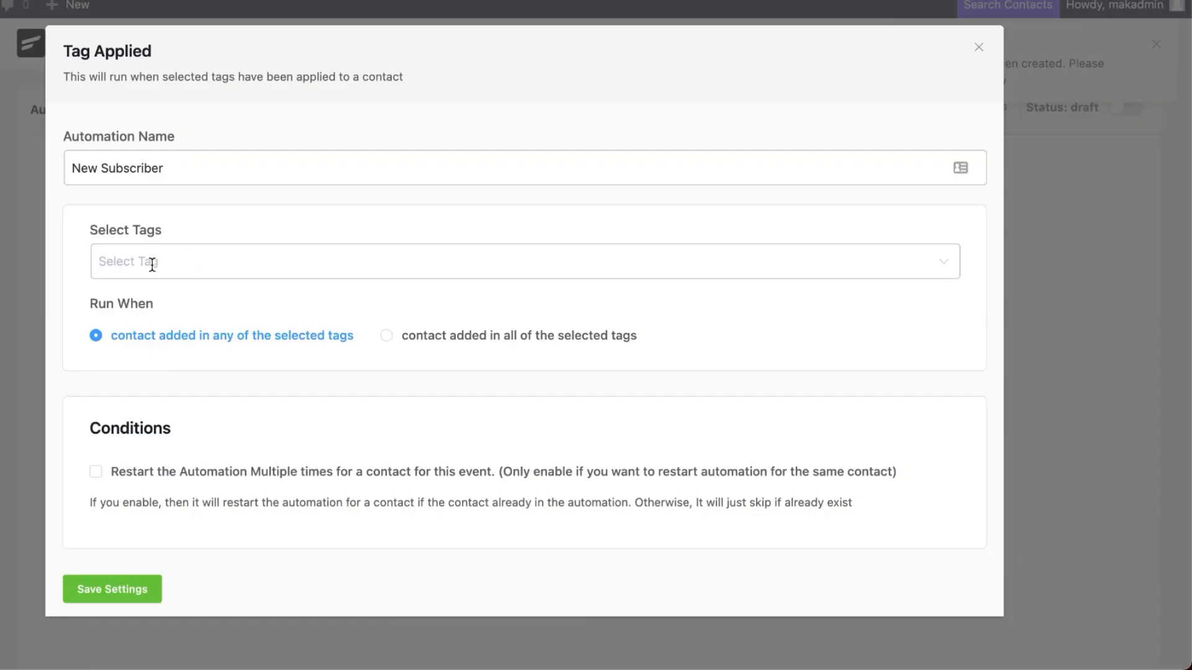
Step: Set the trigger to run for the Subscriber tag and save its settings
{"action": "left_click", "coordinate": [152, 263]}
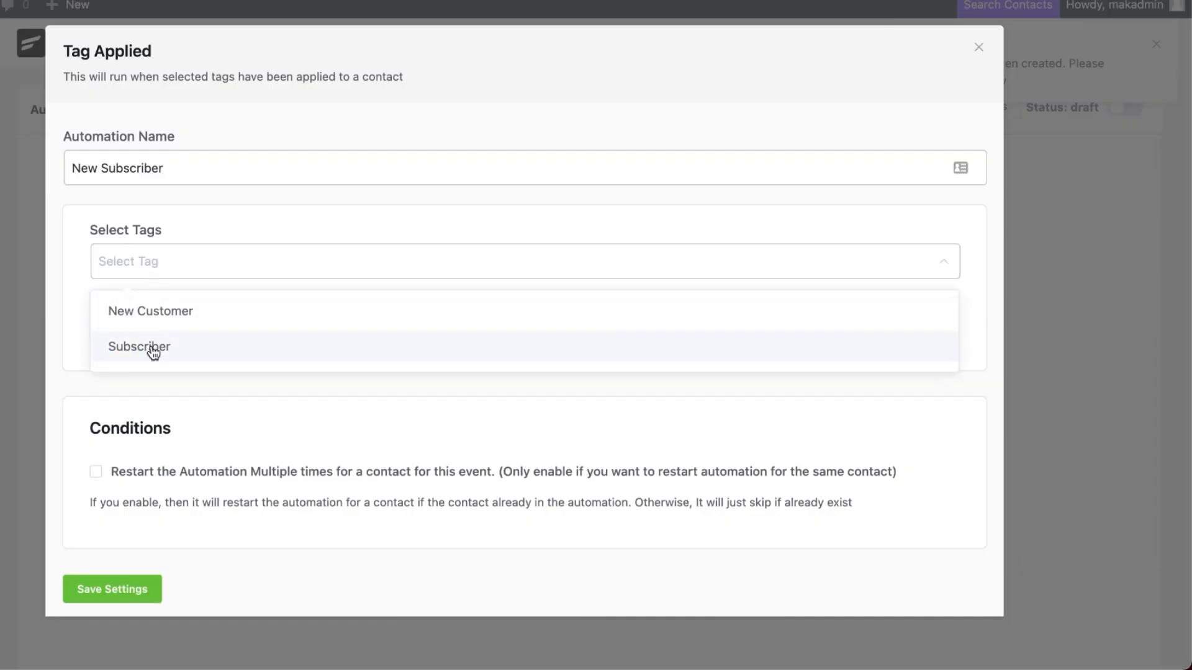
{"action": "left_click", "coordinate": [186, 351]}
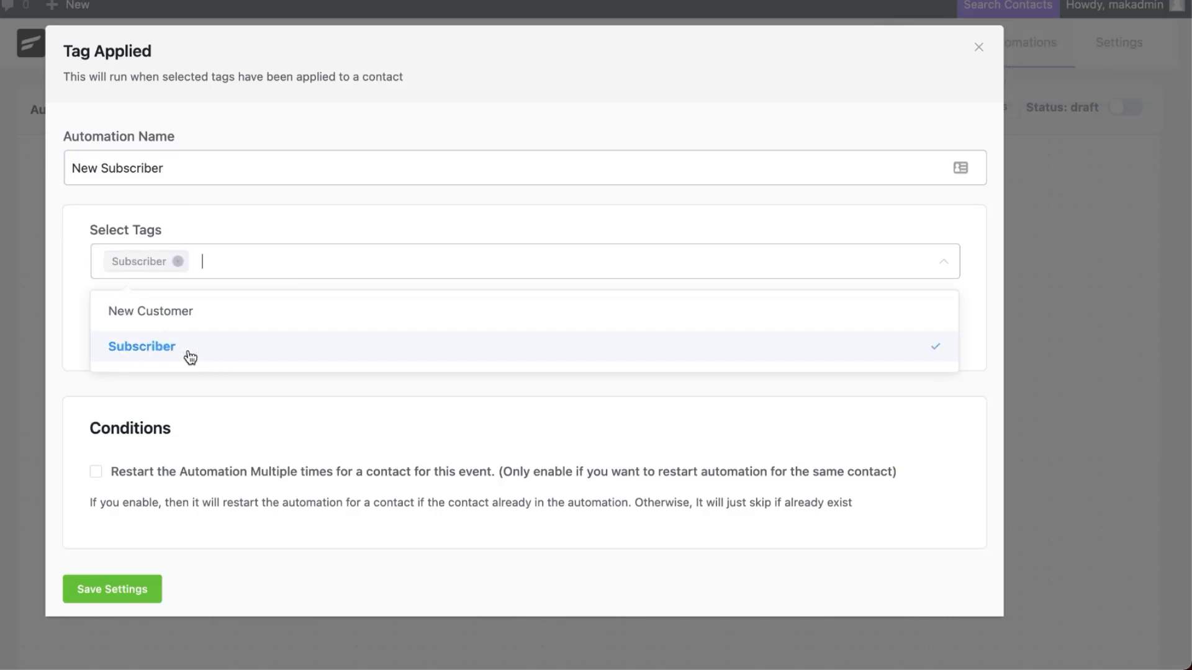
{"action": "left_click", "coordinate": [76, 267]}
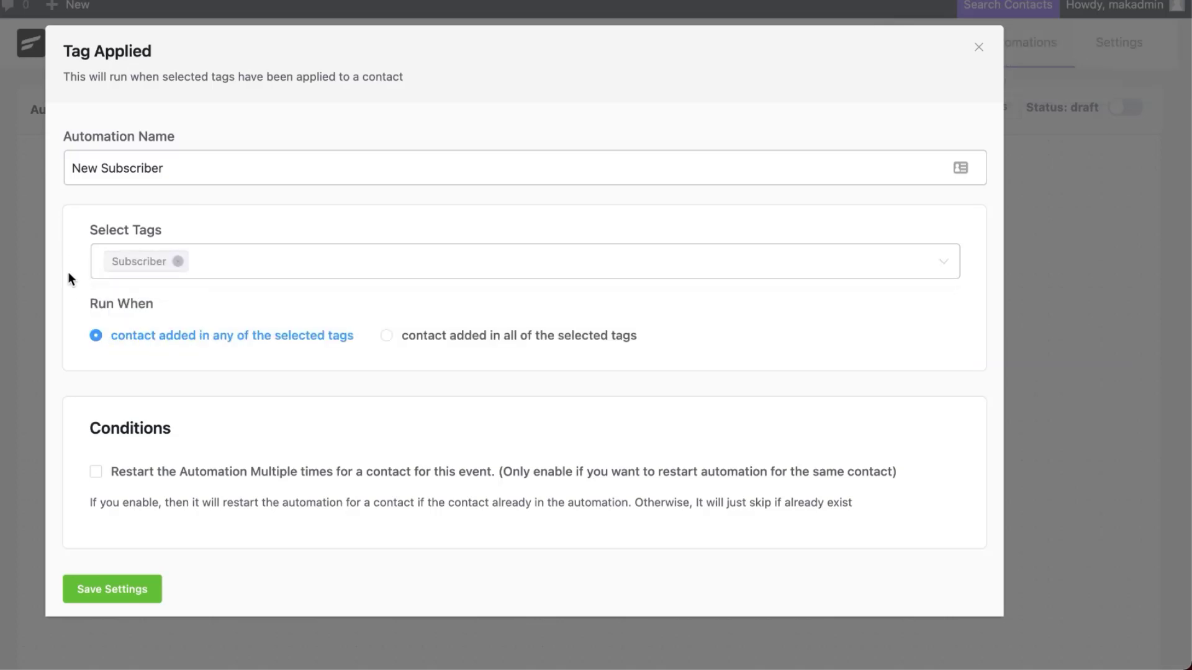
{"action": "left_click", "coordinate": [113, 593]}
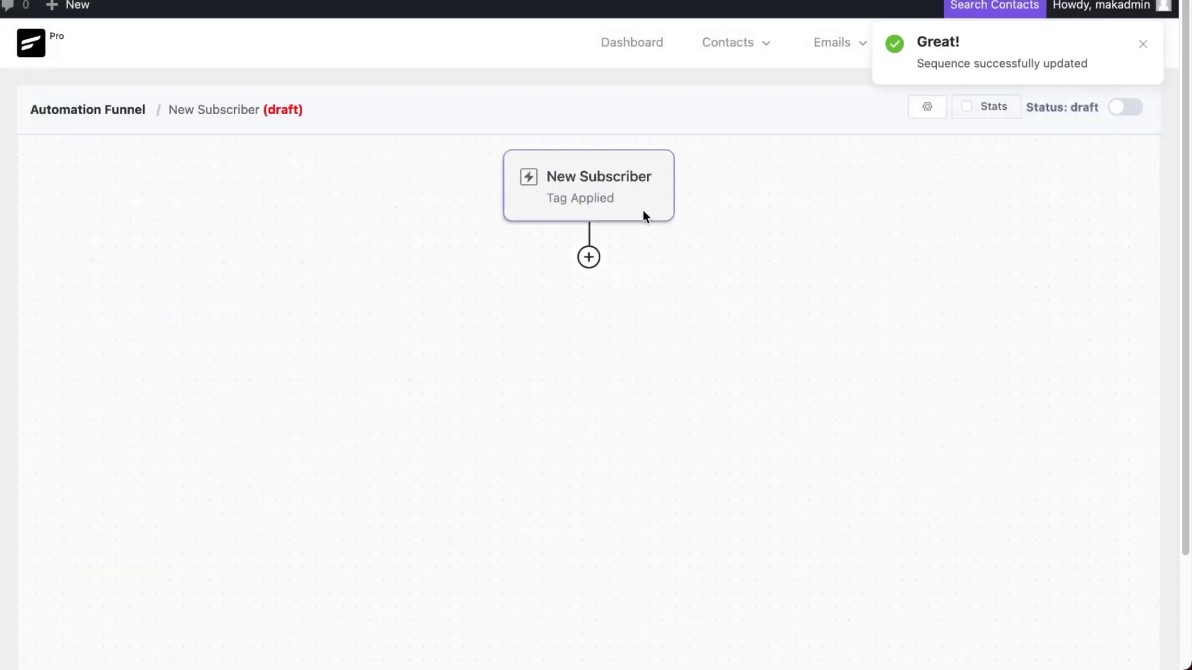
Step: Add a Wait X Days/Hours action of 1 day after the New Subscriber trigger and save it
{"action": "left_click", "coordinate": [589, 257]}
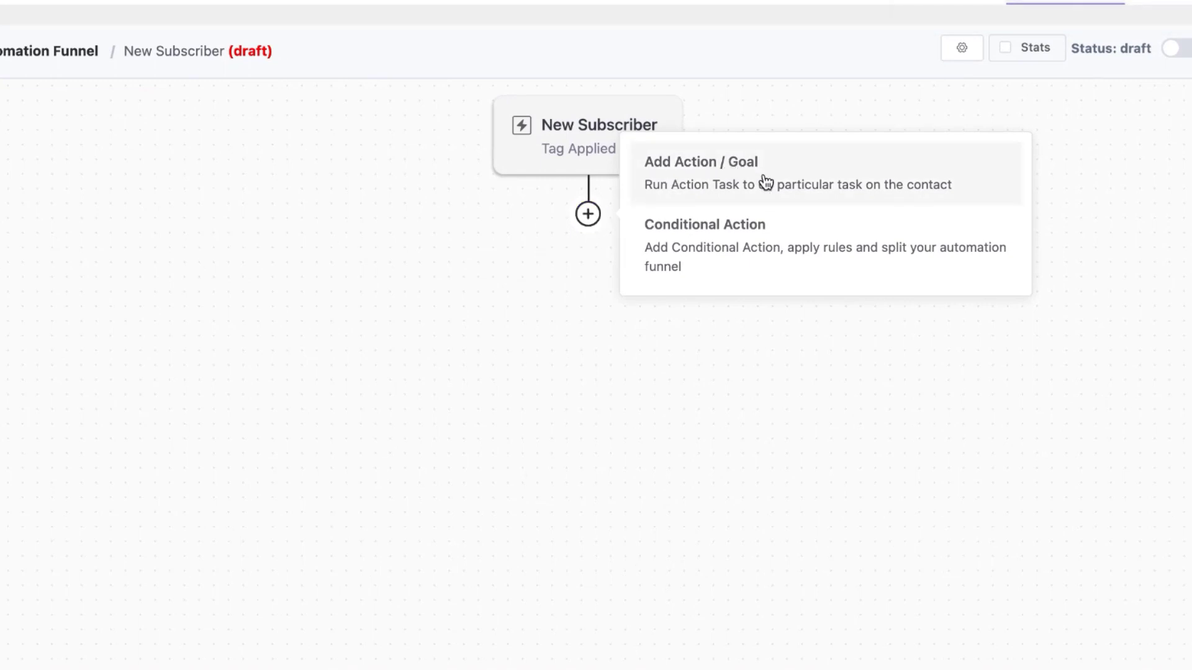
{"action": "left_click", "coordinate": [766, 182]}
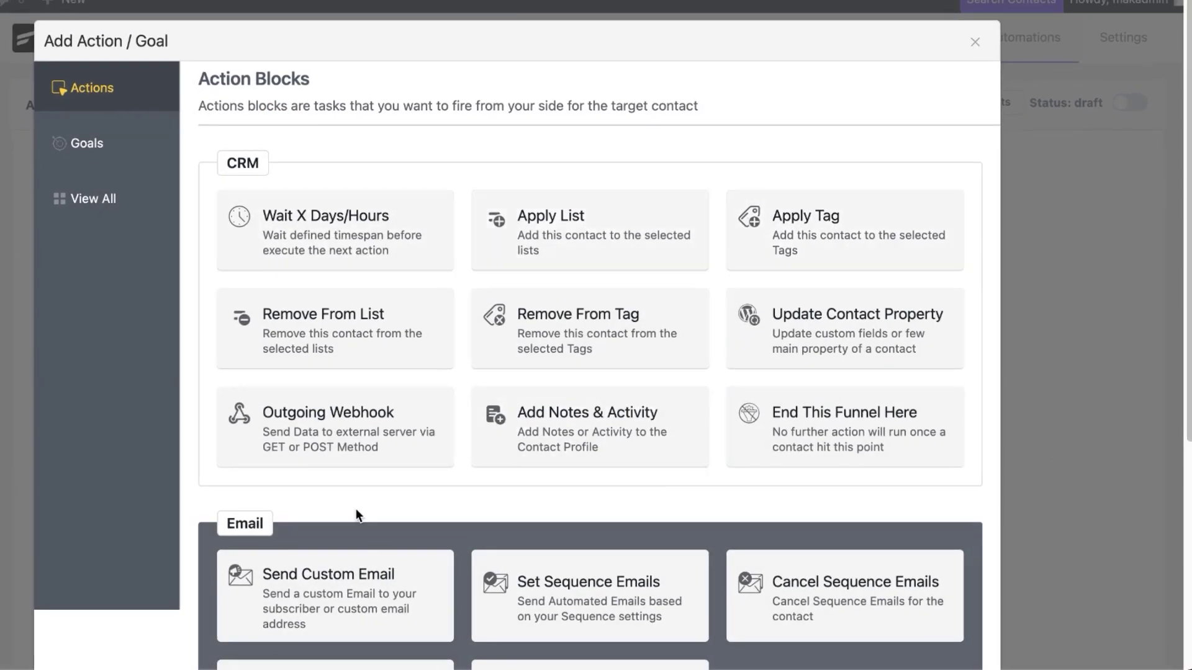
{"action": "left_click", "coordinate": [306, 232]}
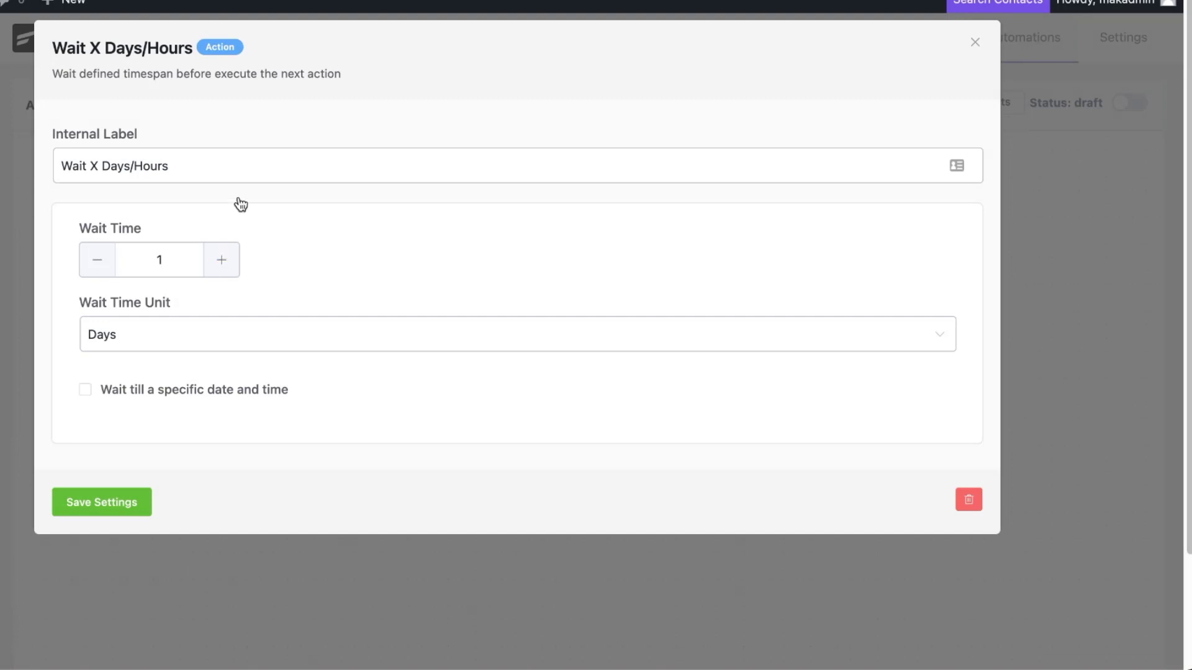
{"action": "left_click", "coordinate": [114, 516]}
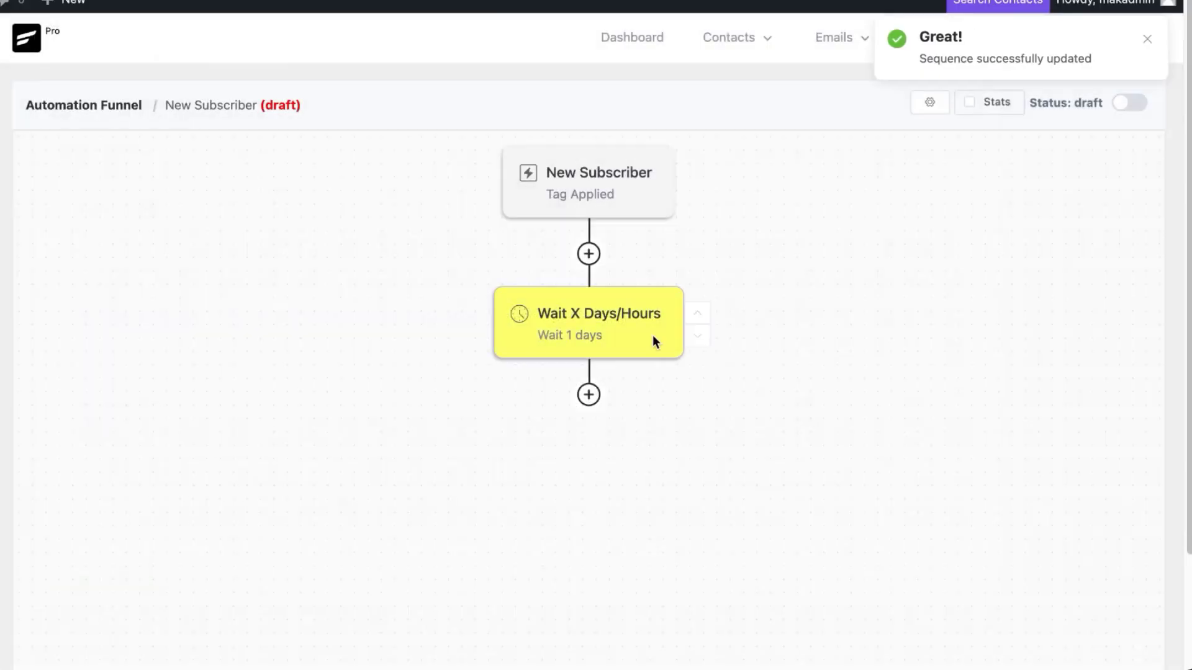
Step: Add a Send Custom Email action after the wait block and enter the email subject "Welcome"
{"action": "left_click", "coordinate": [588, 394]}
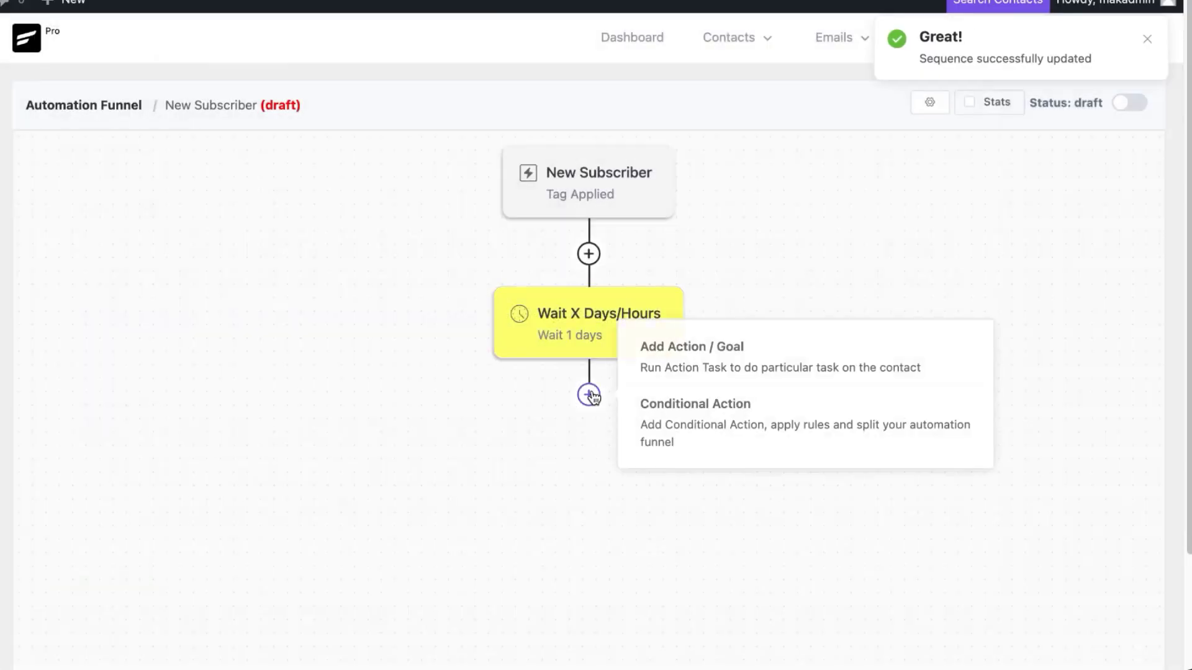
{"action": "left_click", "coordinate": [687, 367]}
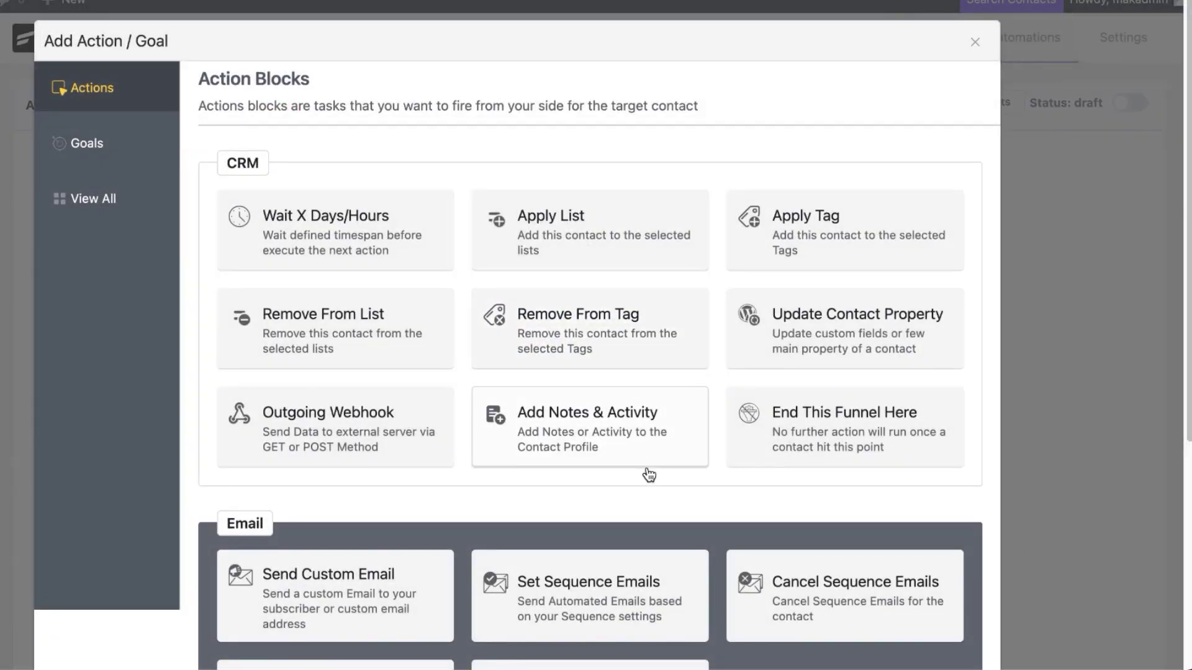
{"action": "scroll", "coordinate": [637, 473], "scroll_direction": "down", "scroll_amount": 3}
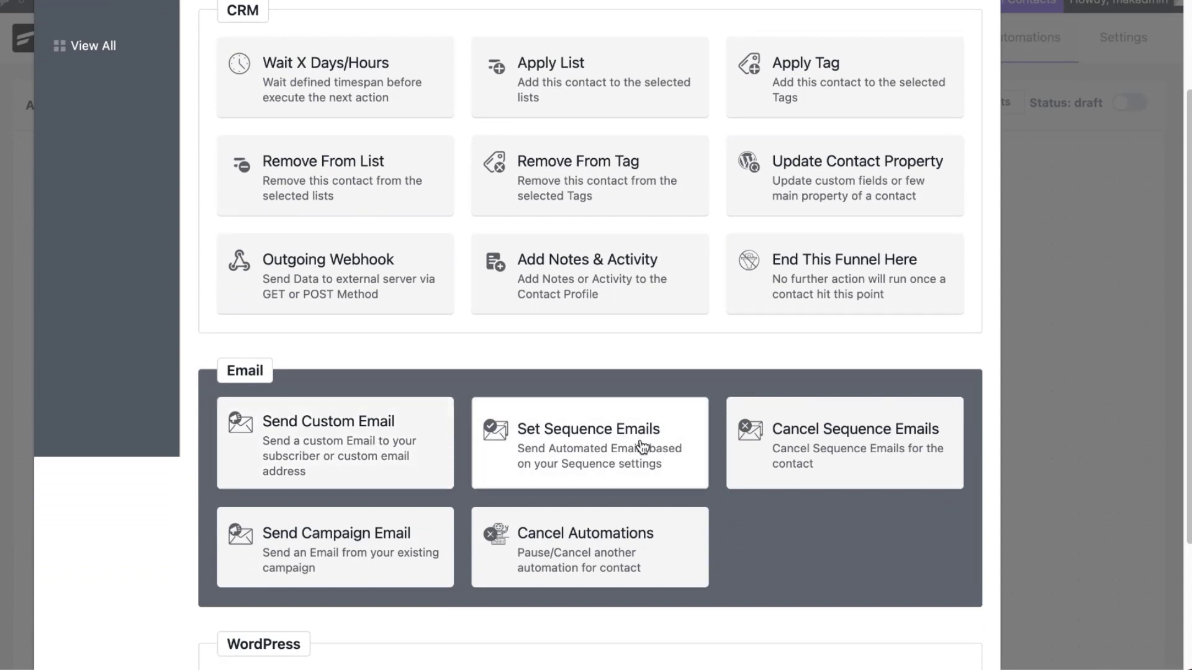
{"action": "left_click", "coordinate": [360, 441]}
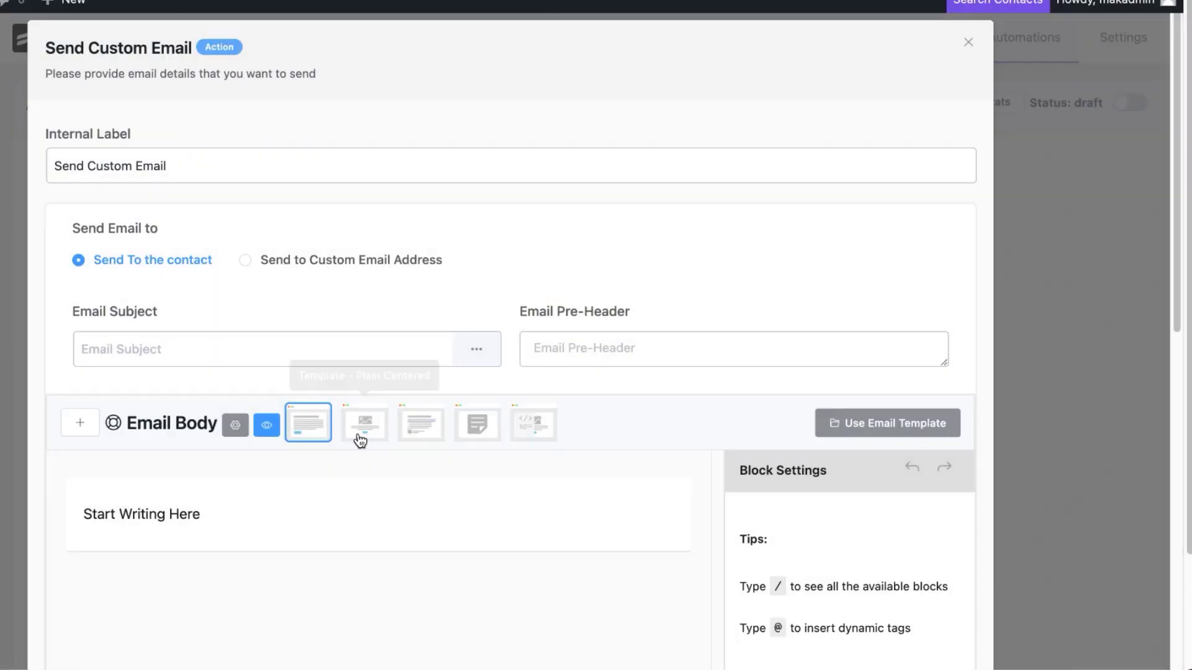
{"action": "left_click", "coordinate": [136, 344]}
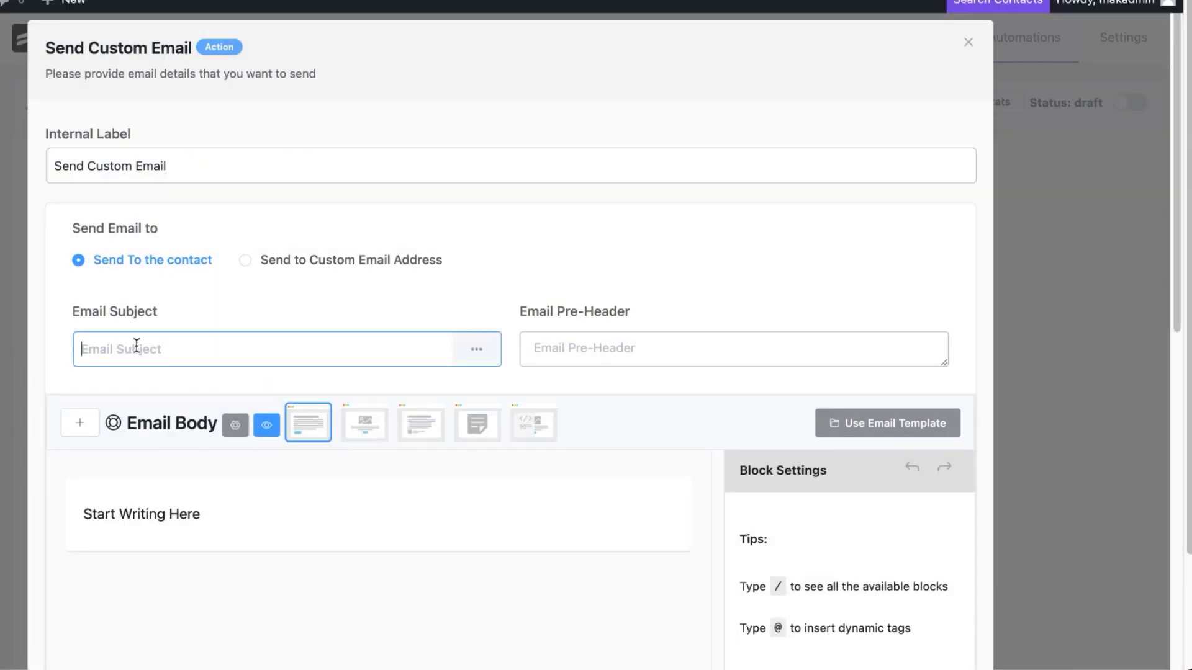
{"action": "type", "text": "Welcome"}
Step: Replace the email body placeholder with "Hello, " and the contact's First Name dynamic tag, followed by three paragraphs of Lorem ipsum text
{"action": "triple_click", "coordinate": [208, 511]}
{"action": "type", "text": "Hello"}
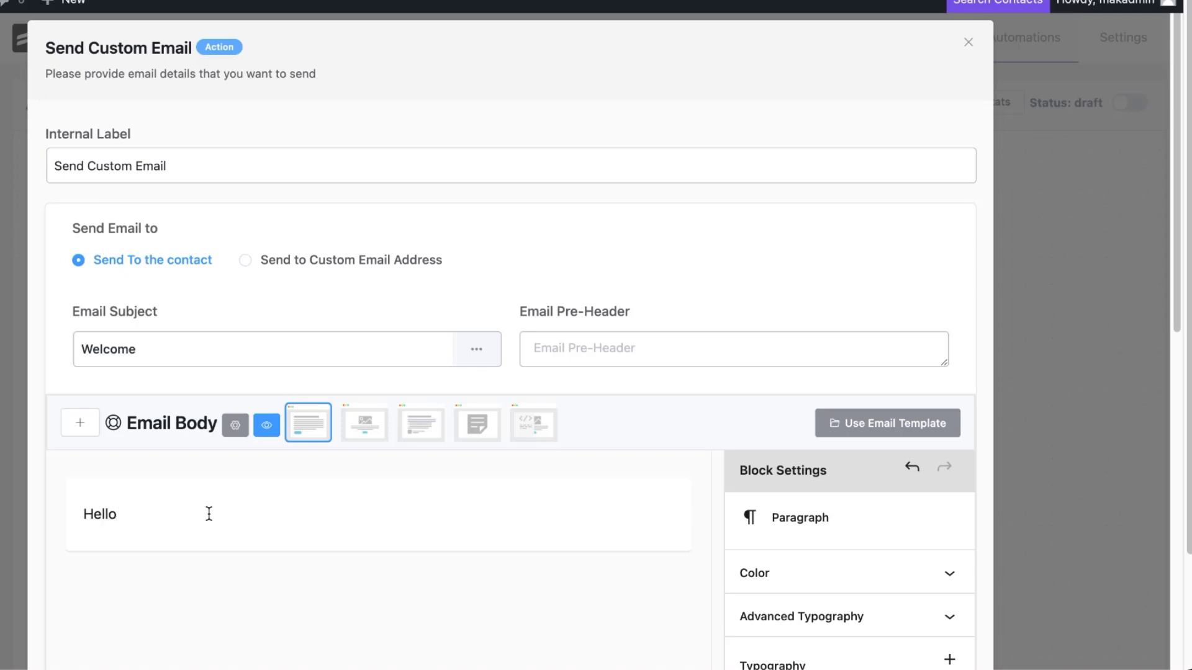
{"action": "type", "text": ", @"}
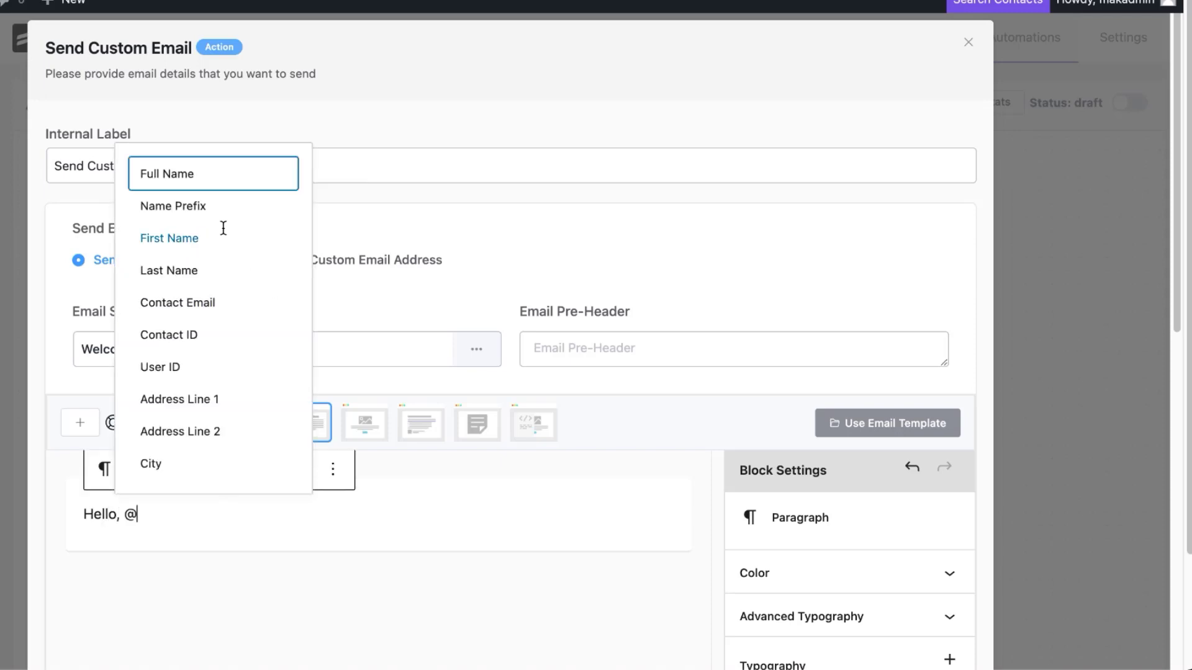
{"action": "left_click", "coordinate": [196, 239]}
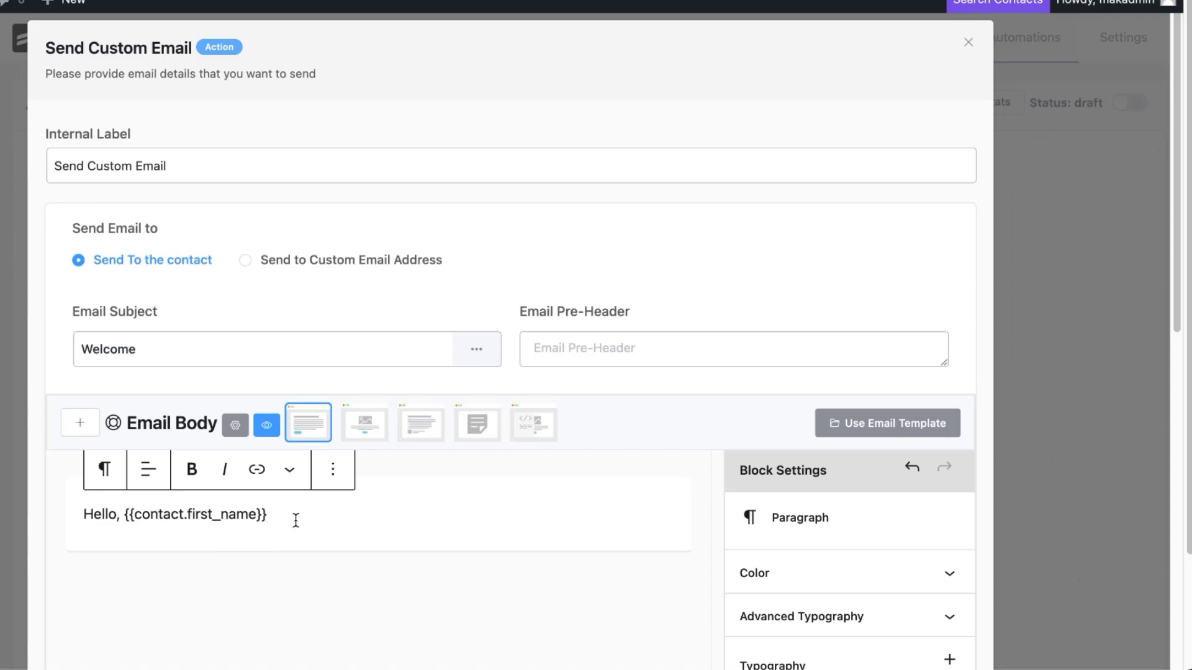
{"action": "key", "text": "Return"}
{"action": "type", "text": "Lorem ipsum dolor sit amet, consectetuer adipiscing elit. Donec odio. Quisque volutpat mattis eros. Nullam malesuada erat ut turpis. Suspendisse urna nibh, viverra non, semper suscipit, posuere a, pede. Donec nec justo eget felis facilisis fermentum. Aliquam porttitor mauris sit amet orci. Aenean dignissim pellentesque felis. Morbi in sem quis dui placerat ornare. Pellentesque odio nisi, euismod in, pharetra a, ultricies in, diam. Sed arcu. Cras consequat."}
{"action": "scroll", "coordinate": [295, 520], "scroll_direction": "down", "scroll_amount": 5}
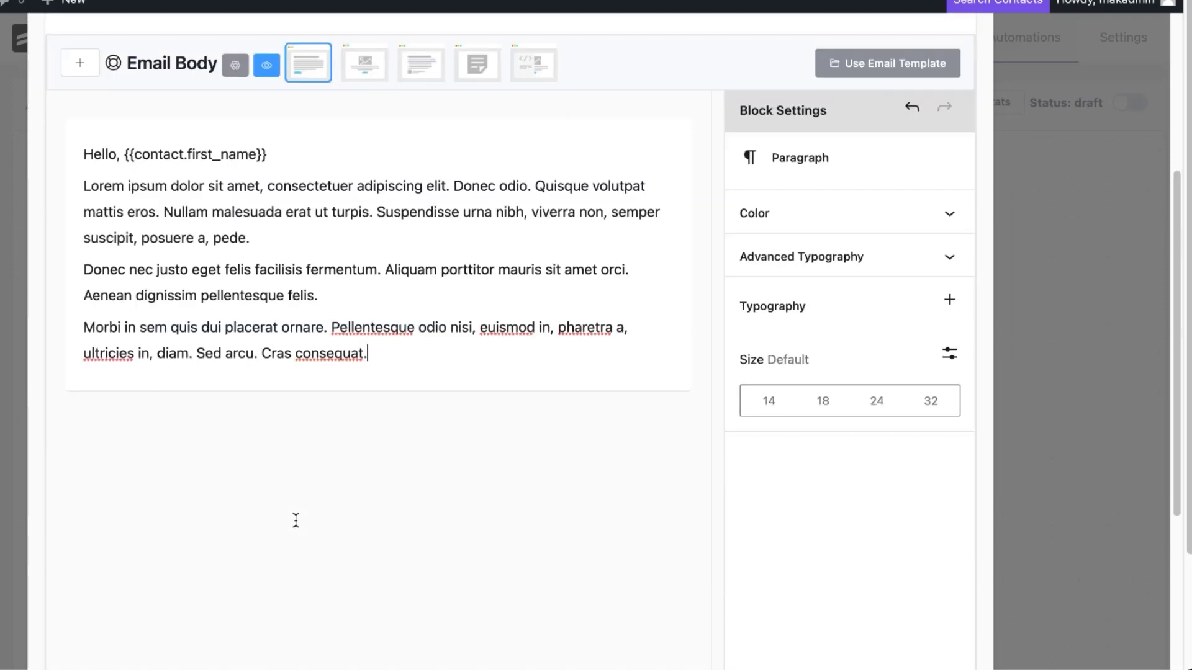
{"action": "scroll", "coordinate": [560, 471], "scroll_direction": "down", "scroll_amount": 5}
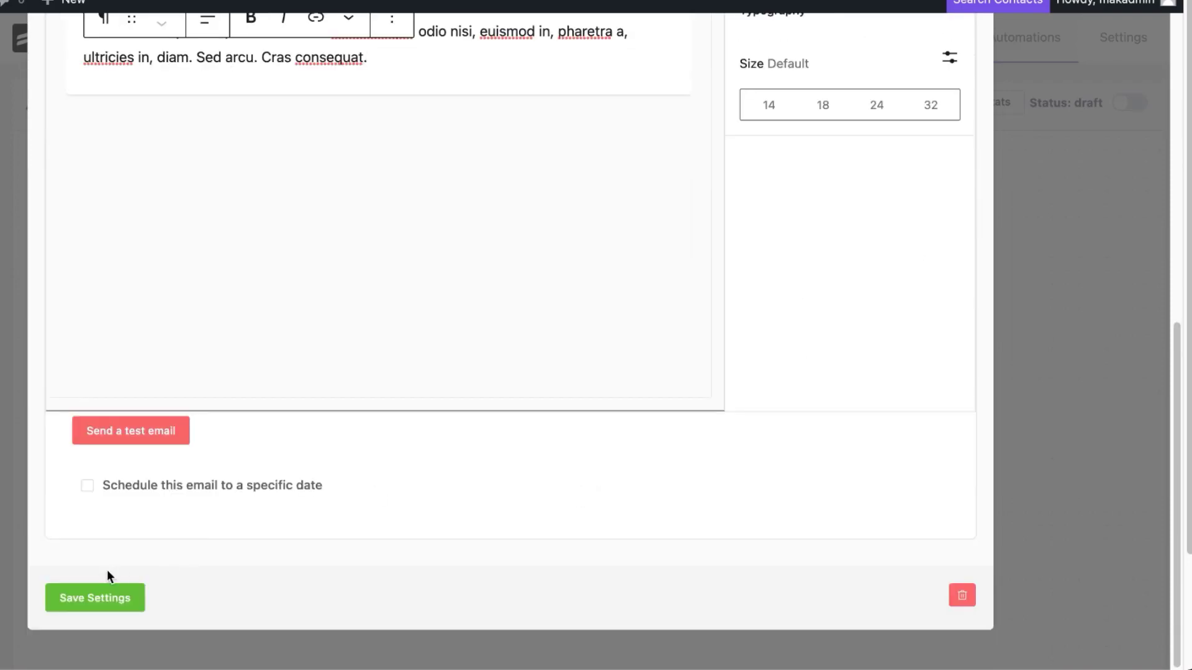
Step: Save the Send Custom Email action, then rename its internal label to "Welcome Email" and save its settings again
{"action": "left_click", "coordinate": [93, 611]}
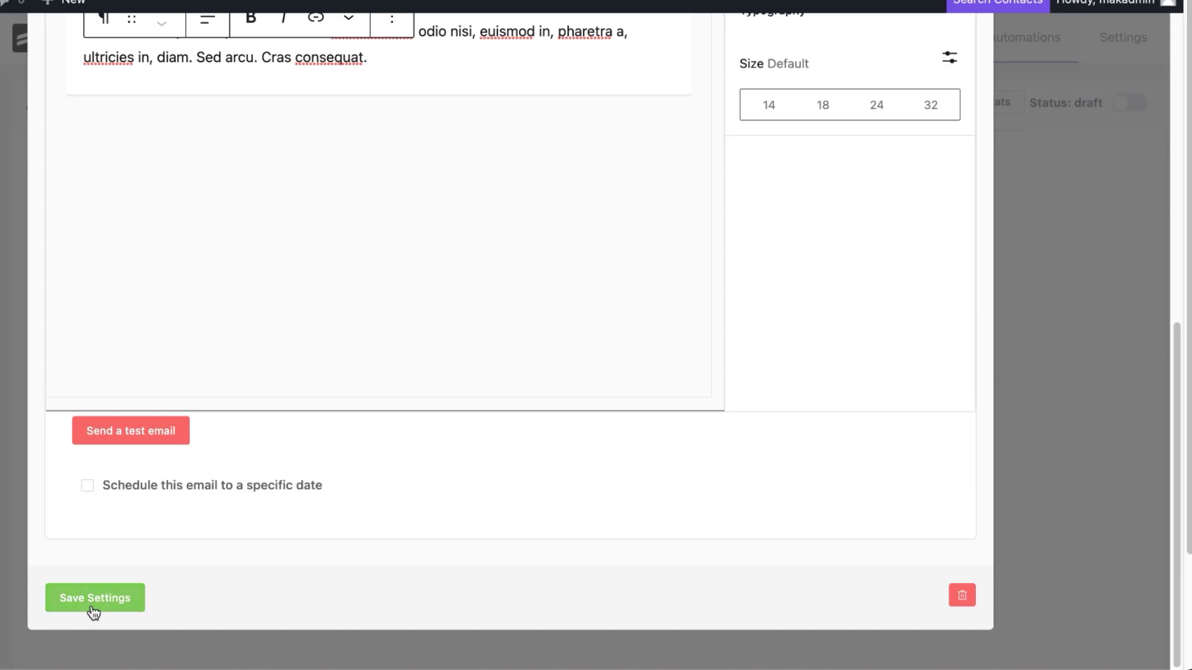
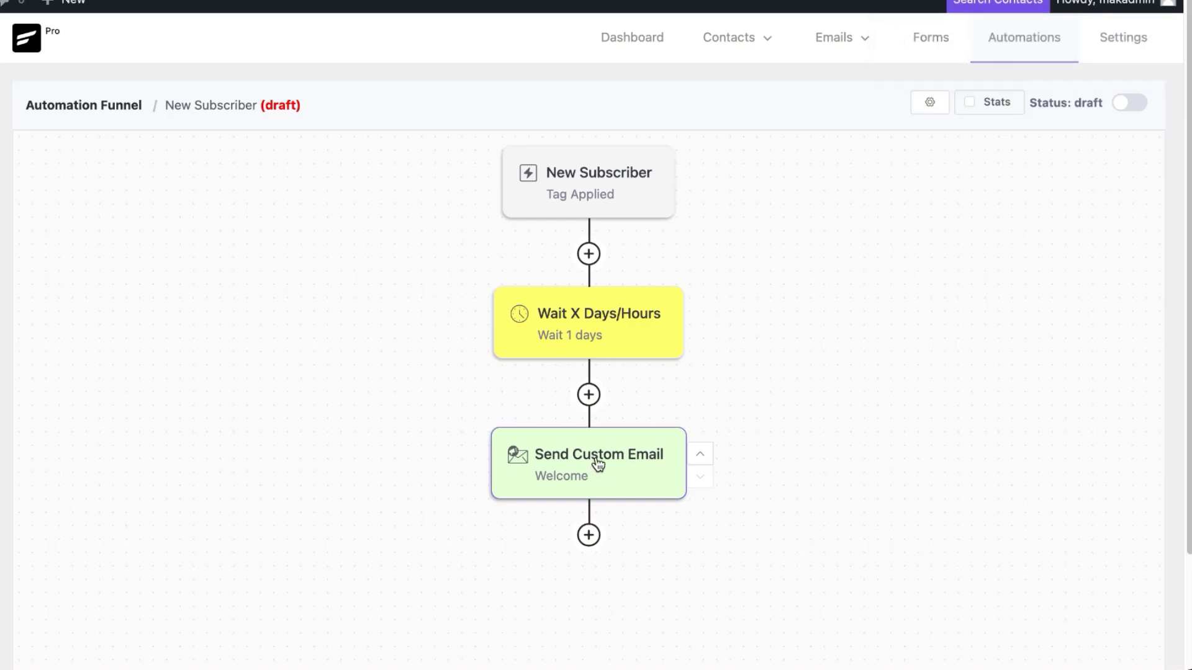
{"action": "left_click", "coordinate": [596, 462]}
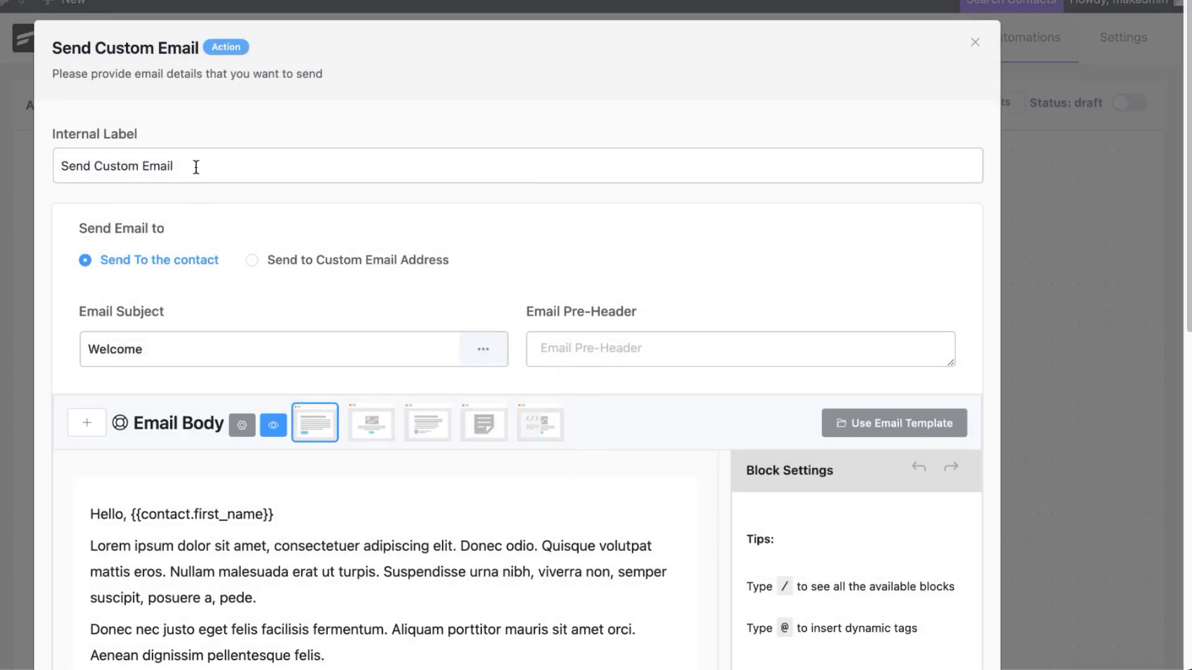
{"action": "double_click", "coordinate": [195, 167]}
{"action": "key", "text": "ctrl+a"}
{"action": "type", "text": "Welcome Email"}
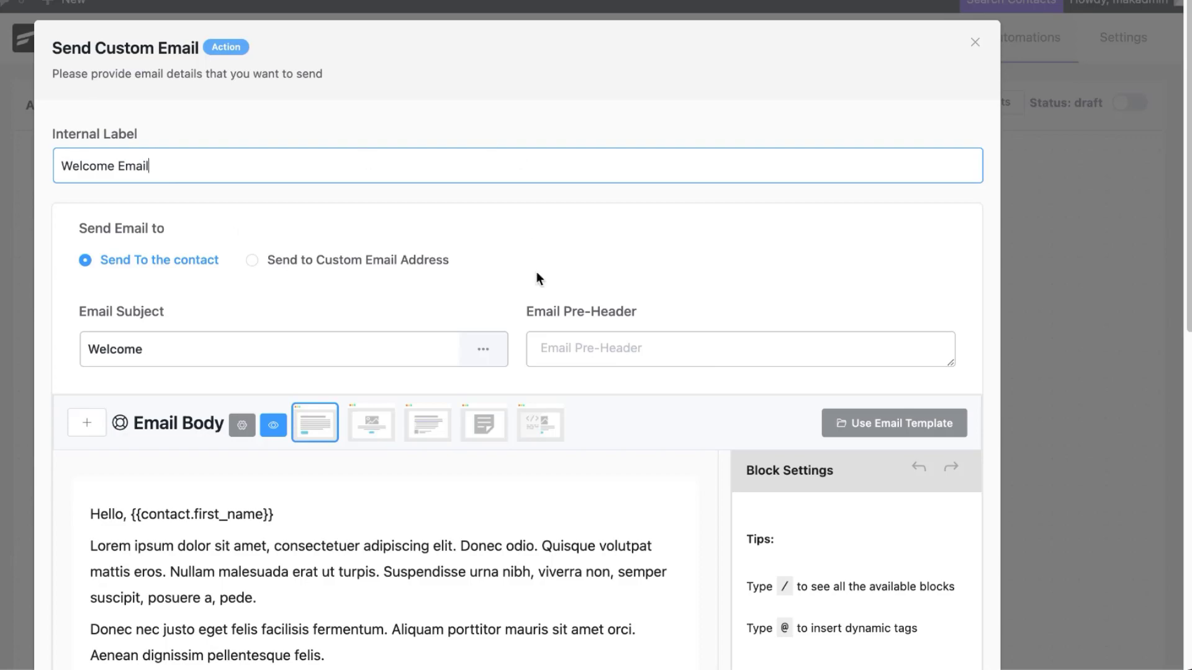
{"action": "scroll", "coordinate": [539, 279], "scroll_direction": "down", "scroll_amount": 10}
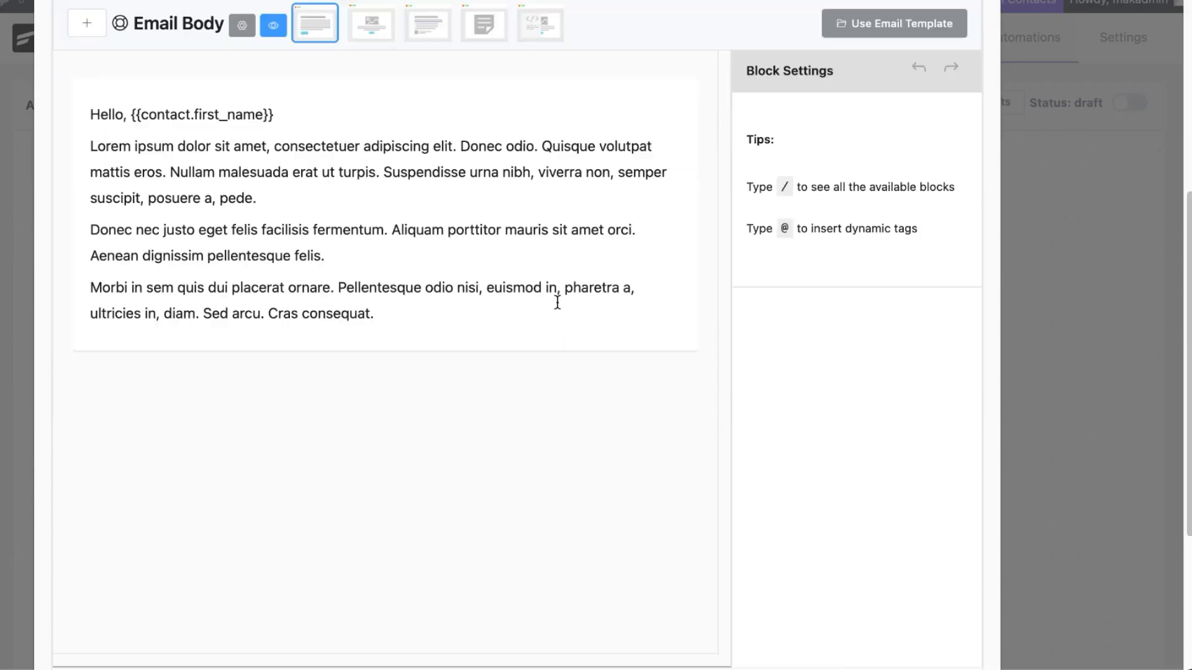
{"action": "left_click", "coordinate": [104, 599]}
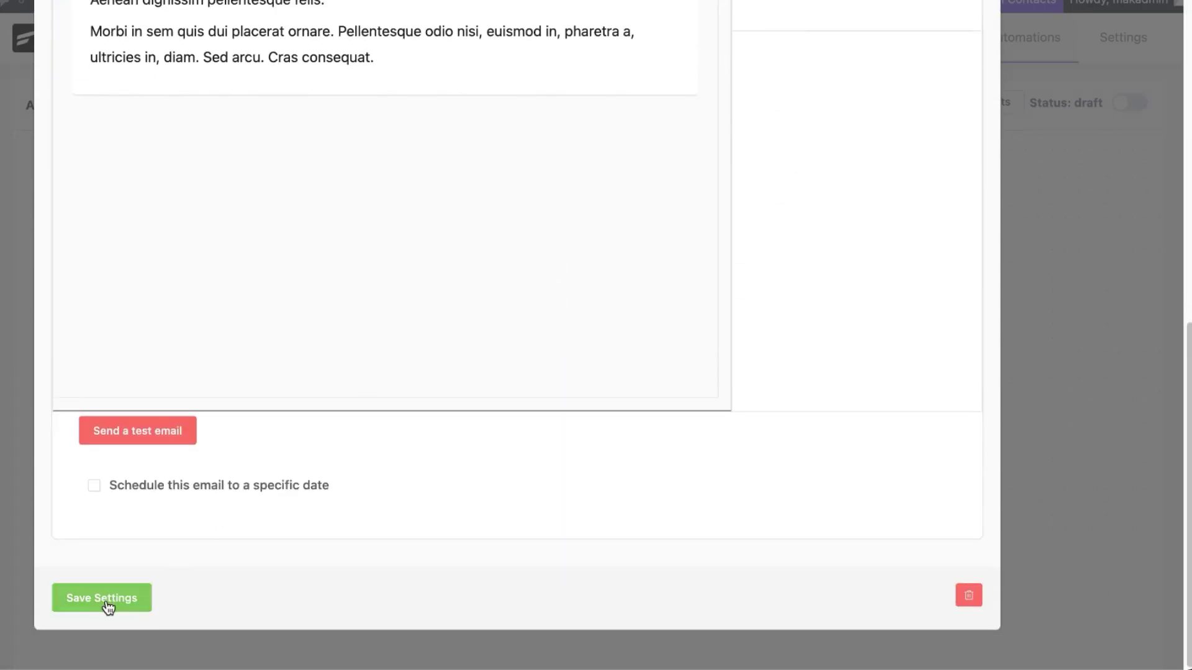
Step: Add a Conditional Action after the Welcome Email block that checks whether the contact segment's tags include any of New Customer
{"action": "left_click", "coordinate": [588, 535]}
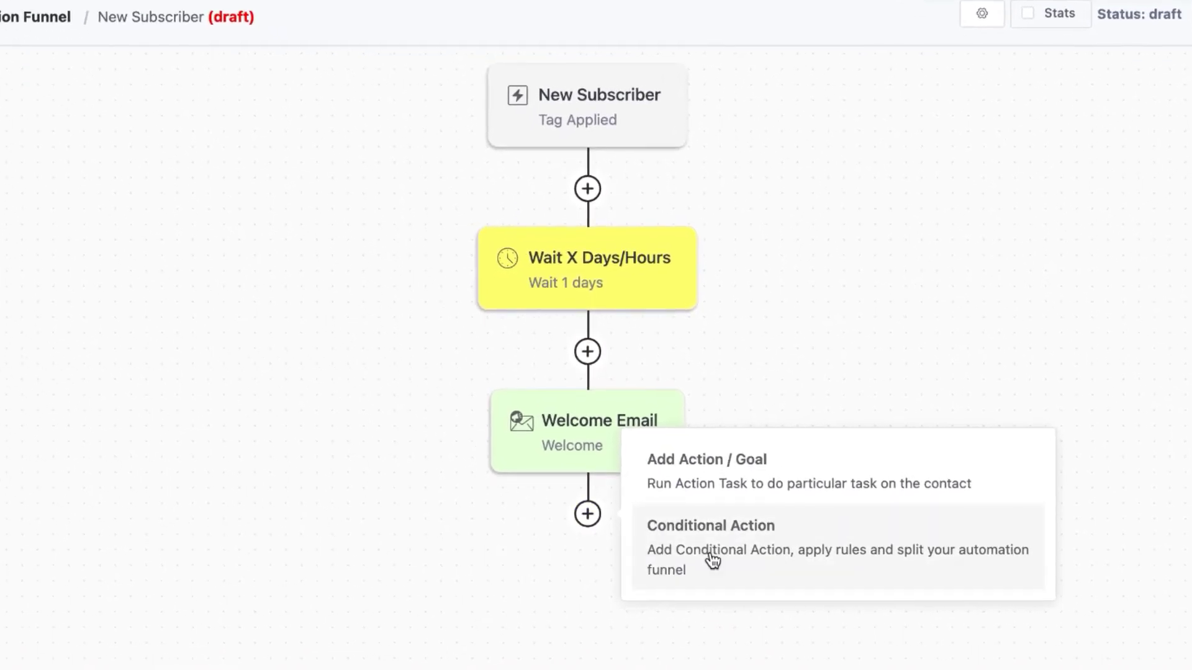
{"action": "left_click", "coordinate": [712, 559]}
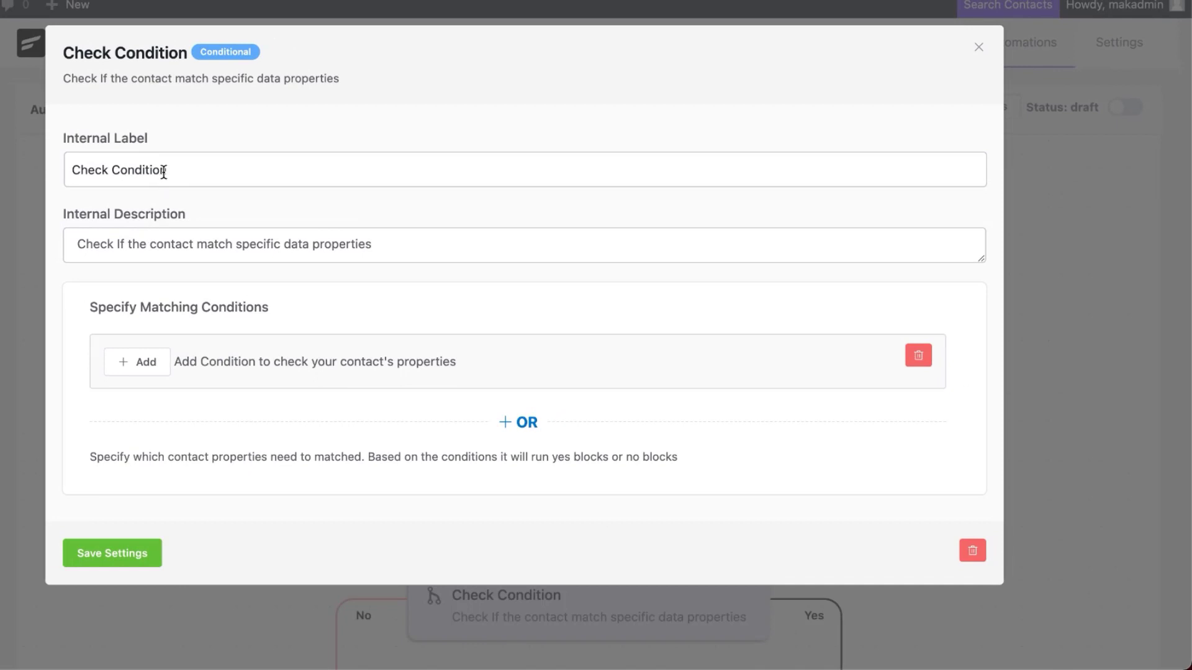
{"action": "left_click", "coordinate": [147, 363]}
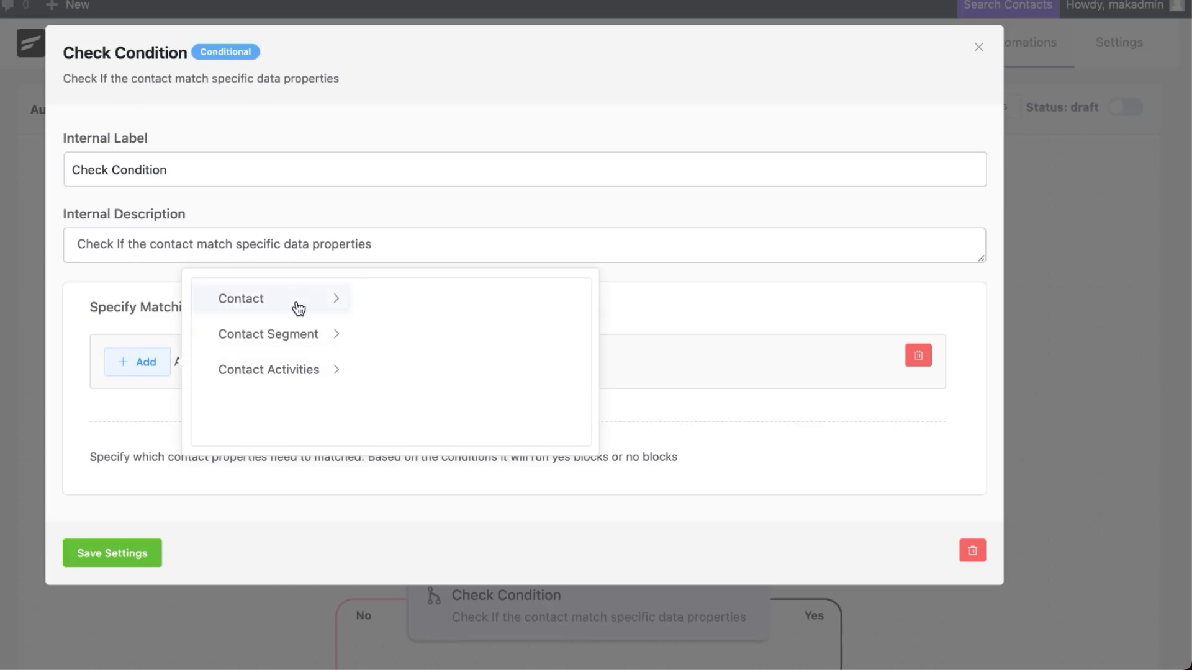
{"action": "left_click", "coordinate": [299, 308]}
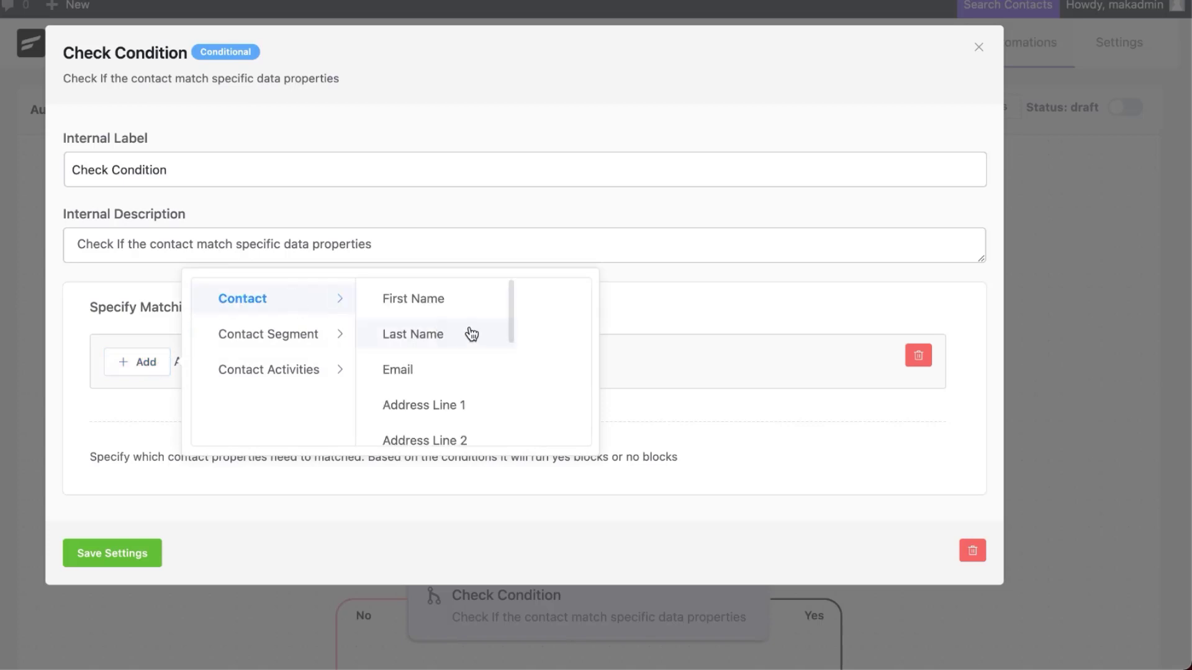
{"action": "left_click", "coordinate": [288, 335]}
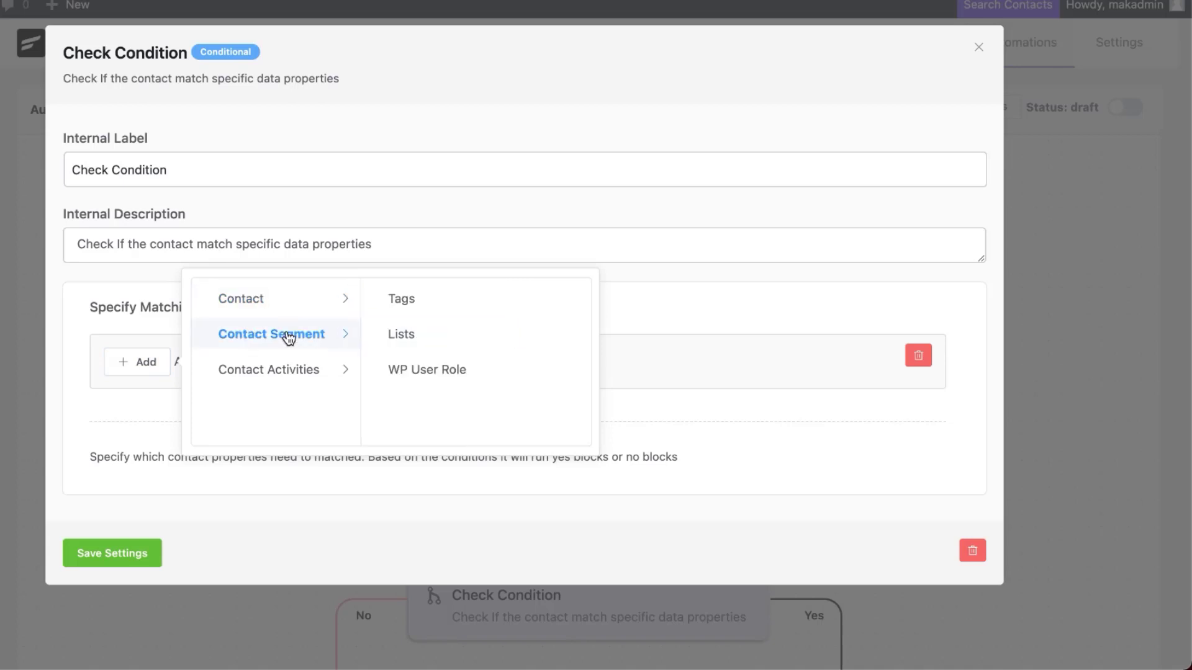
{"action": "left_click", "coordinate": [441, 310]}
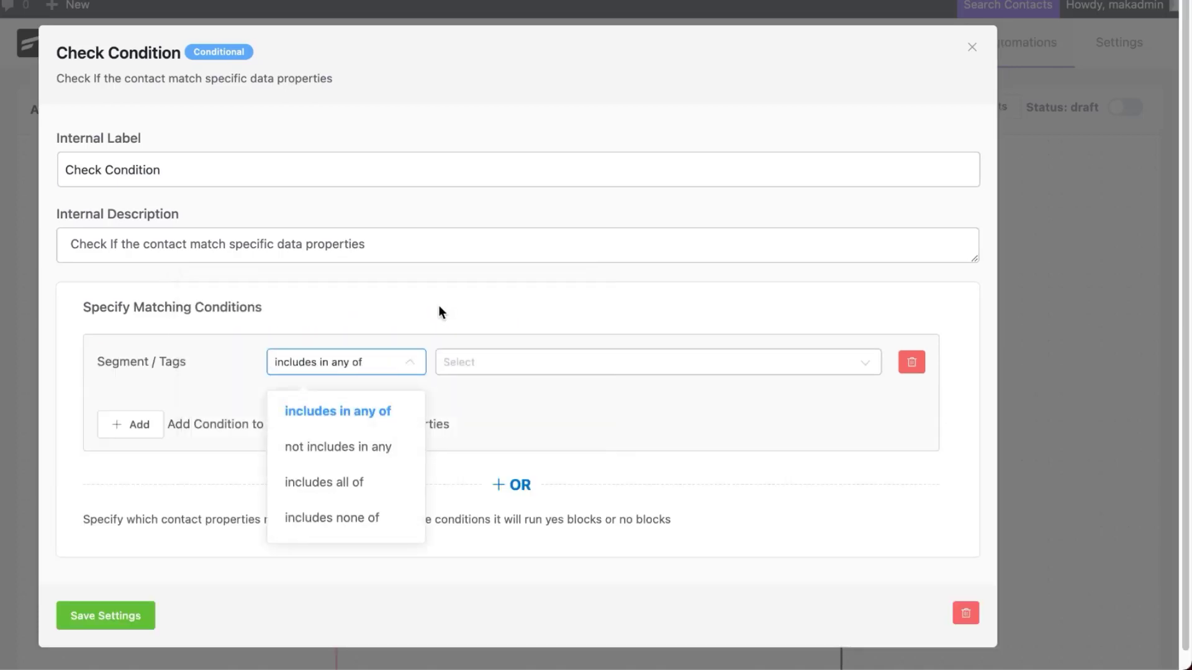
{"action": "left_click", "coordinate": [486, 366]}
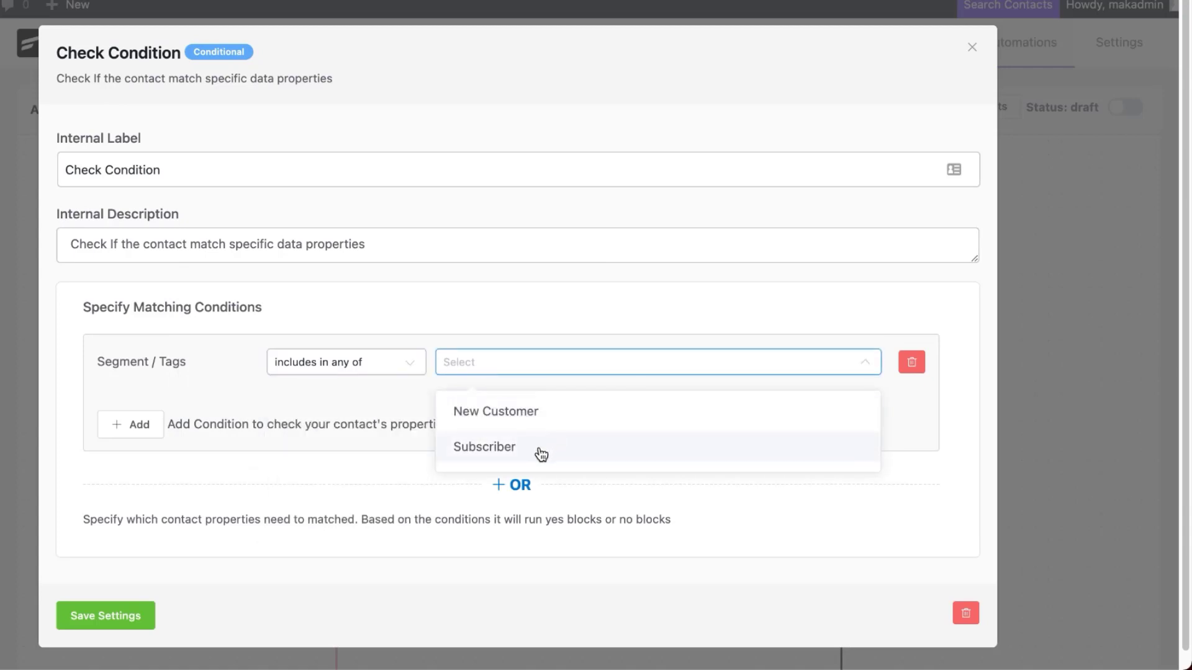
{"action": "left_click", "coordinate": [540, 415]}
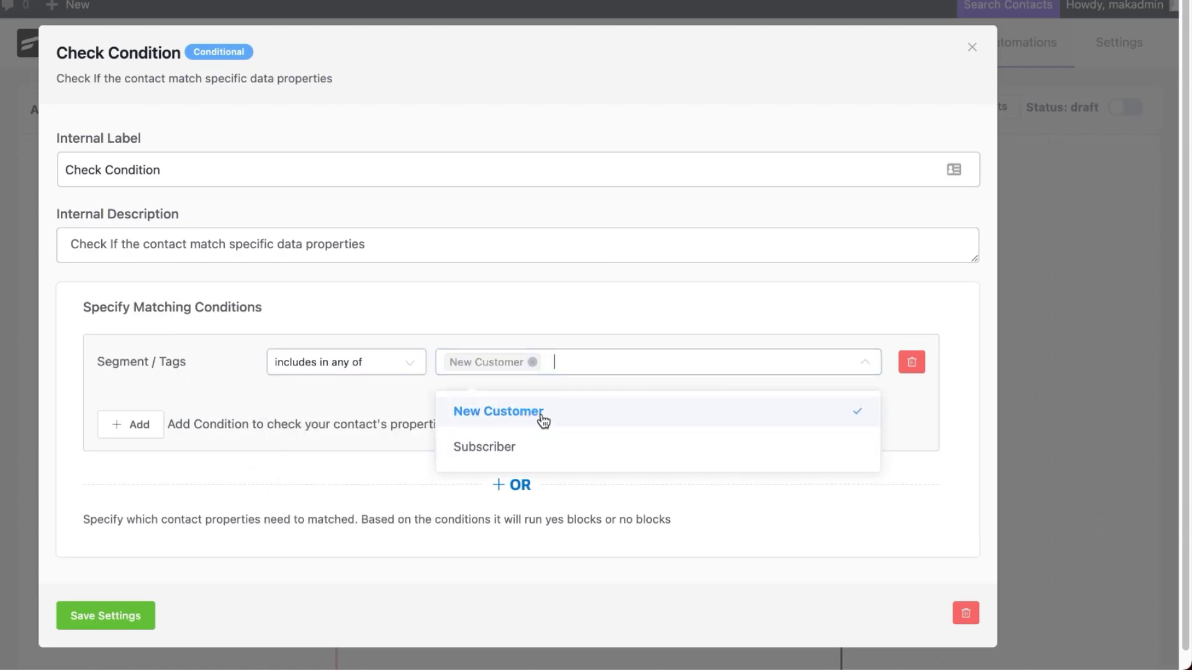
Step: Set the condition's internal label to "New Customer?" and save its settings
{"action": "triple_click", "coordinate": [180, 173]}
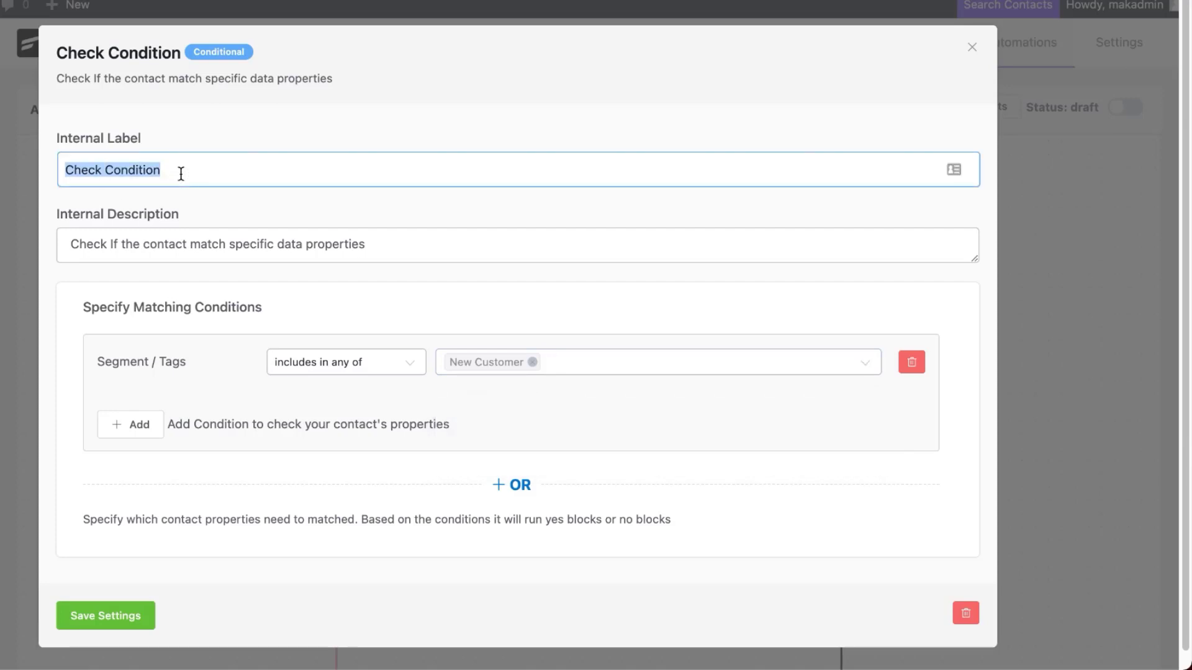
{"action": "type", "text": "N"}
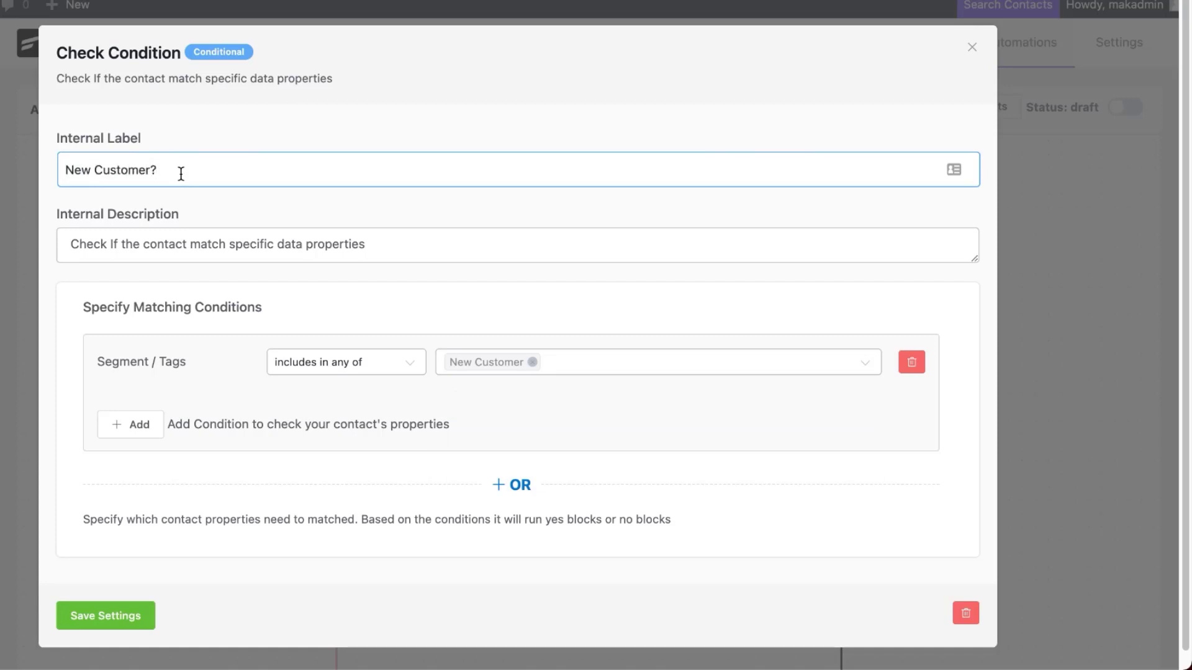
{"action": "left_click", "coordinate": [126, 606]}
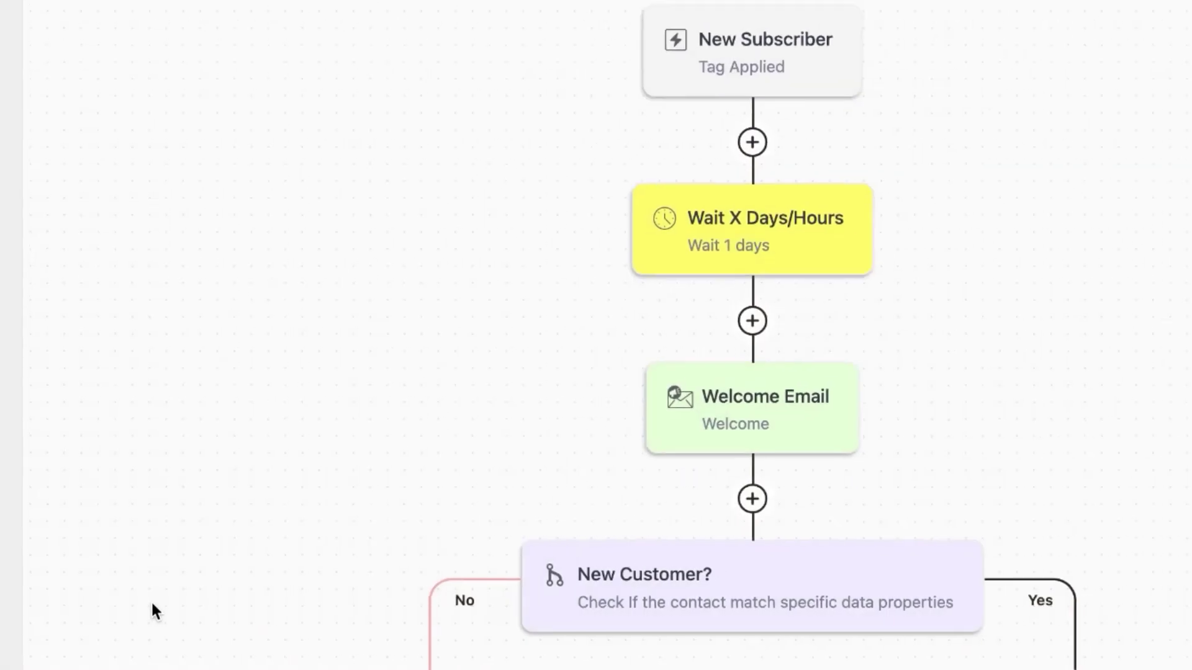
Step: Add an End This Funnel Here action where the Yes and No branches rejoin below the New Customer? condition, and save it
{"action": "scroll", "coordinate": [303, 339], "scroll_direction": "down", "scroll_amount": 5}
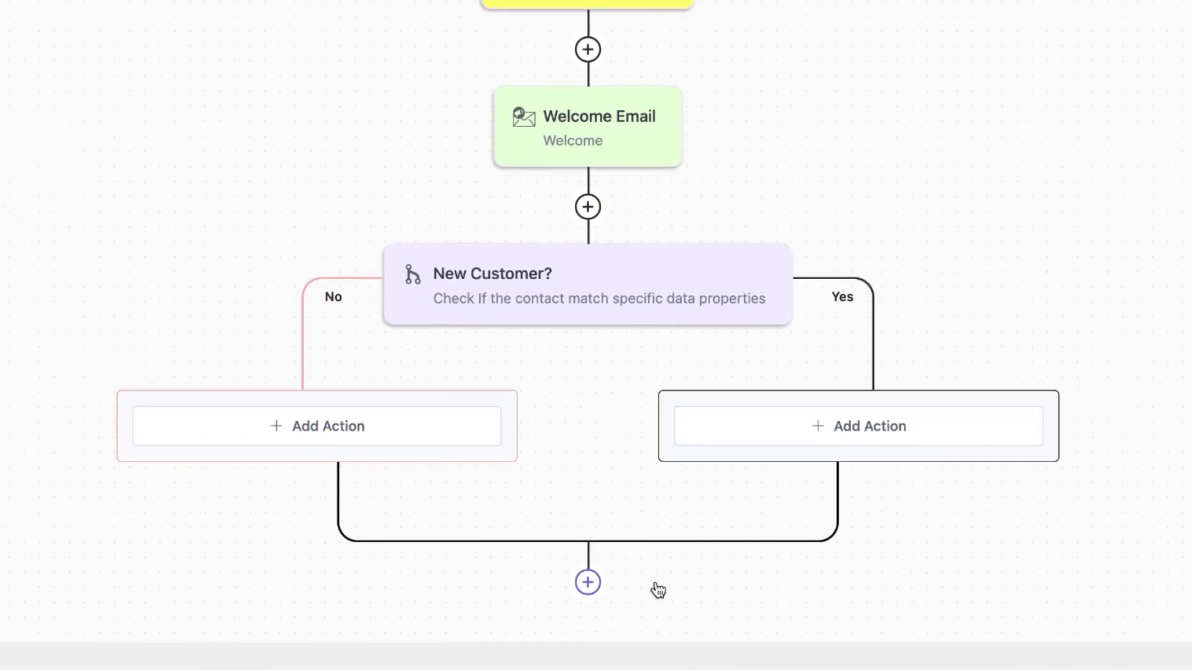
{"action": "left_click", "coordinate": [587, 580]}
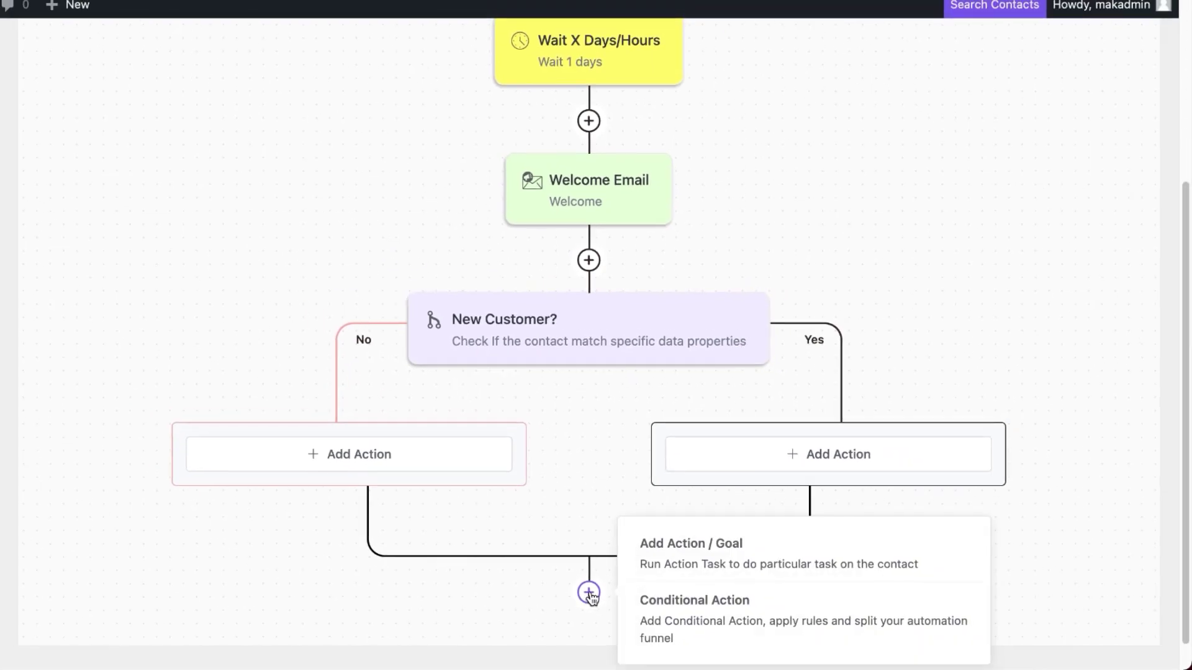
{"action": "left_click", "coordinate": [698, 551]}
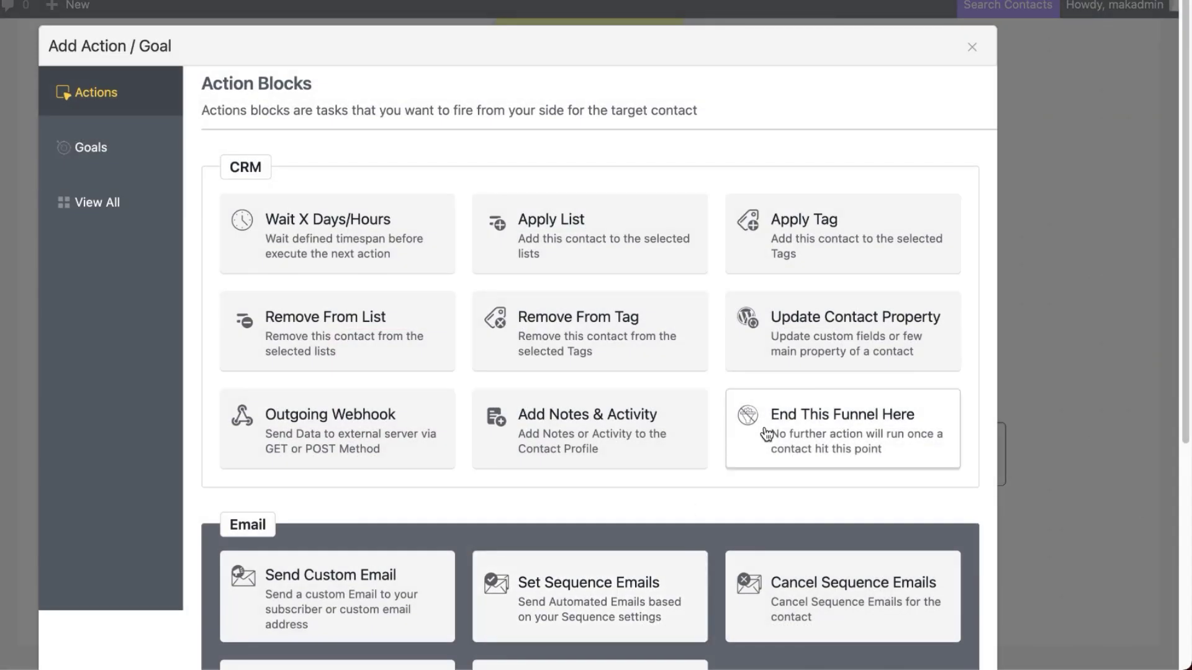
{"action": "left_click", "coordinate": [766, 434]}
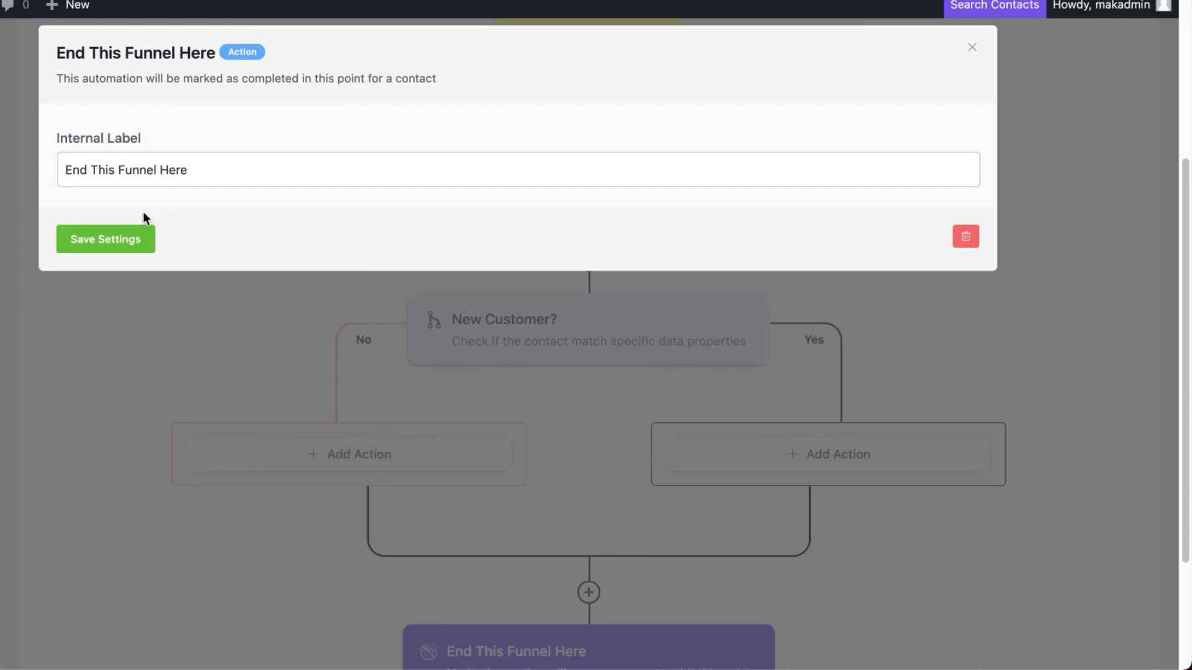
{"action": "left_click", "coordinate": [121, 247]}
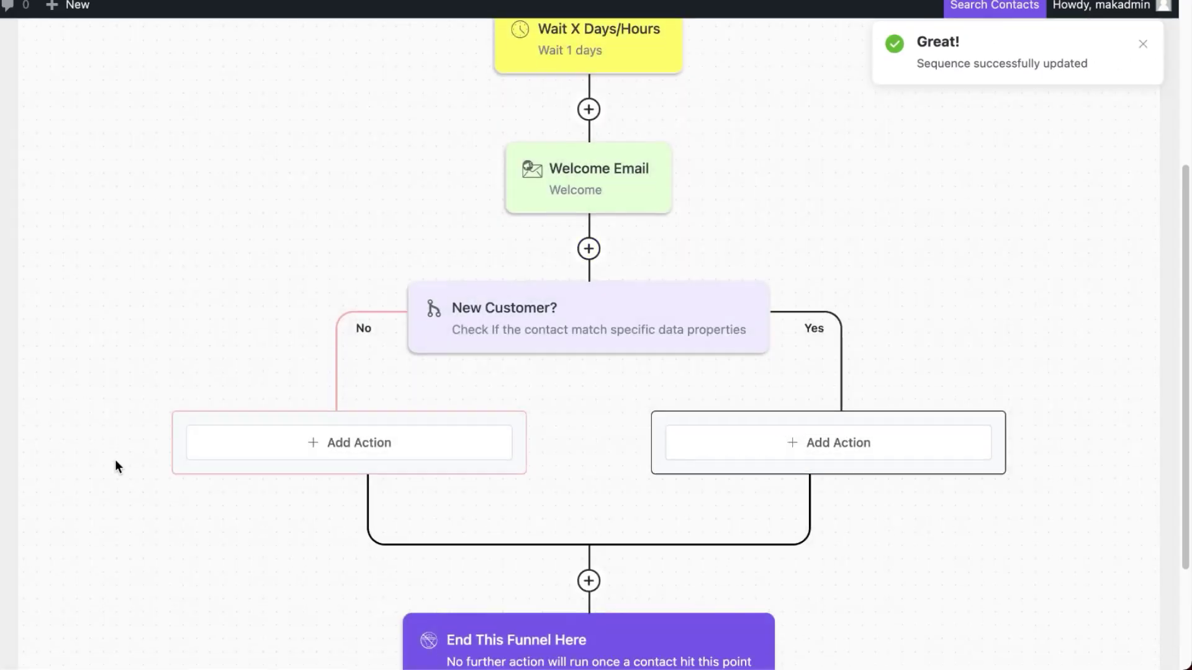
Step: Turn on the stats display for the New Subscriber funnel and publish the automation
{"action": "scroll", "coordinate": [114, 459], "scroll_direction": "down", "scroll_amount": 3}
{"action": "scroll", "coordinate": [114, 459], "scroll_direction": "up", "scroll_amount": 7}
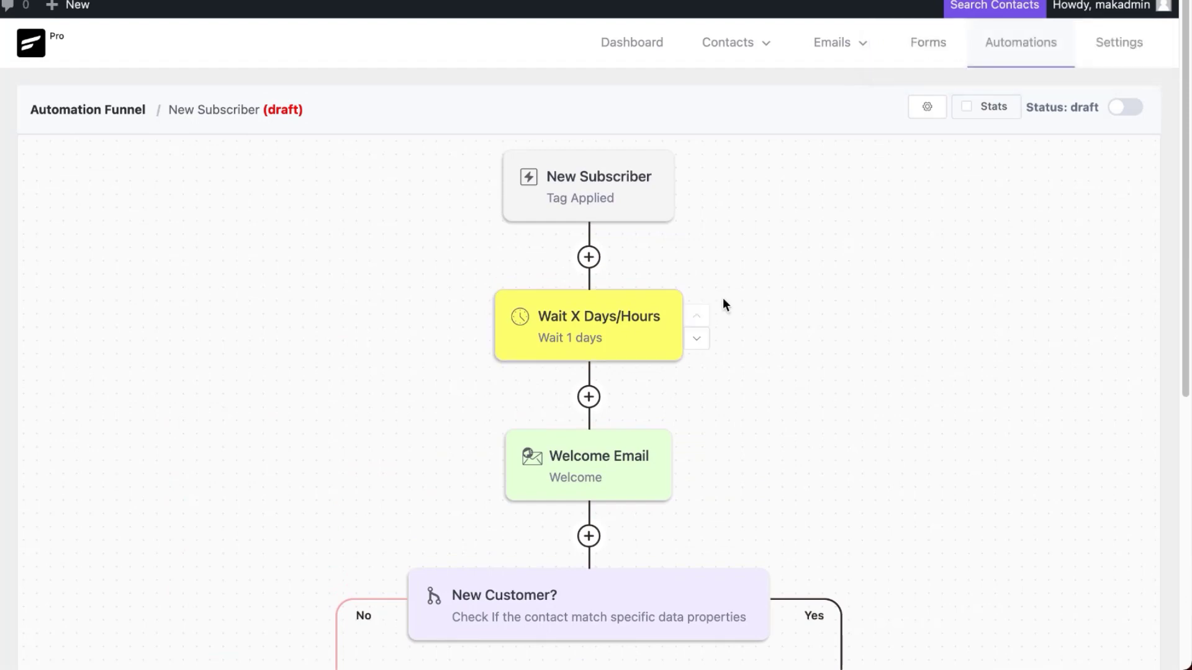
{"action": "left_click", "coordinate": [898, 142]}
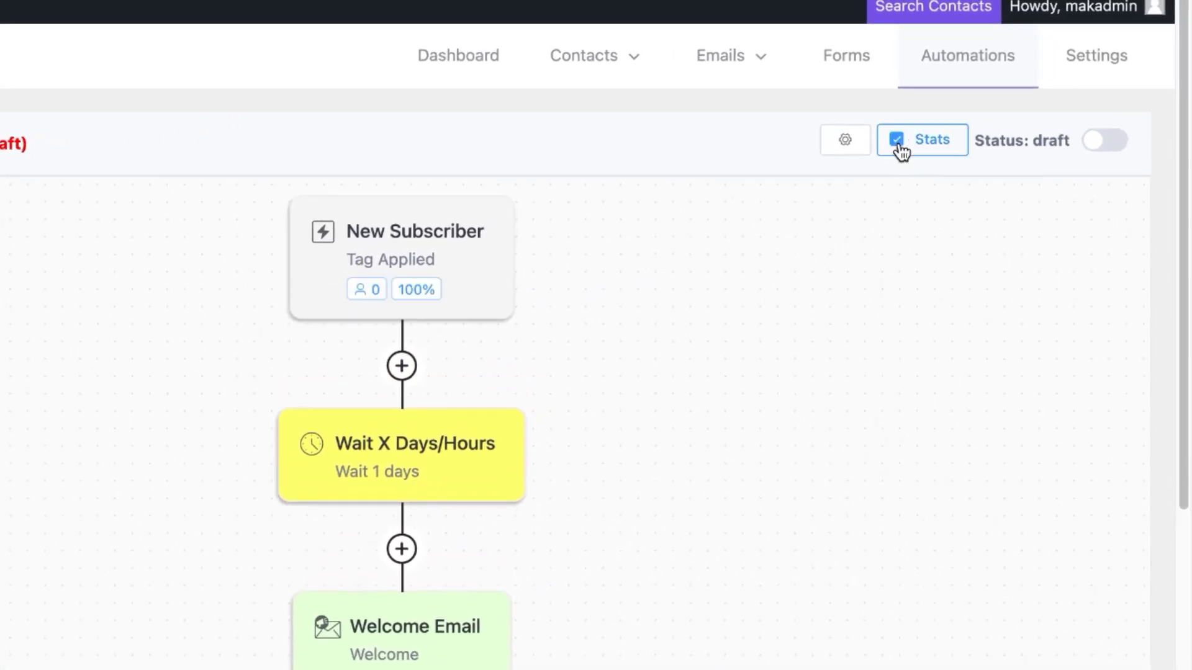
{"action": "scroll", "coordinate": [634, 528], "scroll_direction": "down", "scroll_amount": 8}
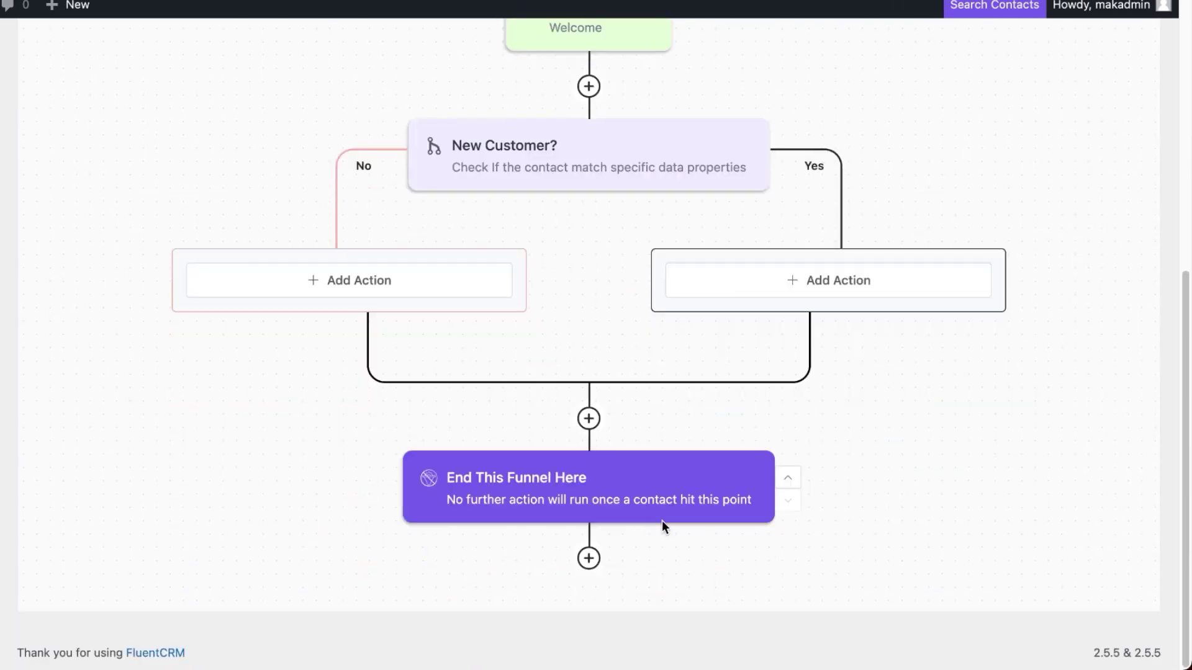
{"action": "scroll", "coordinate": [661, 521], "scroll_direction": "up", "scroll_amount": 8}
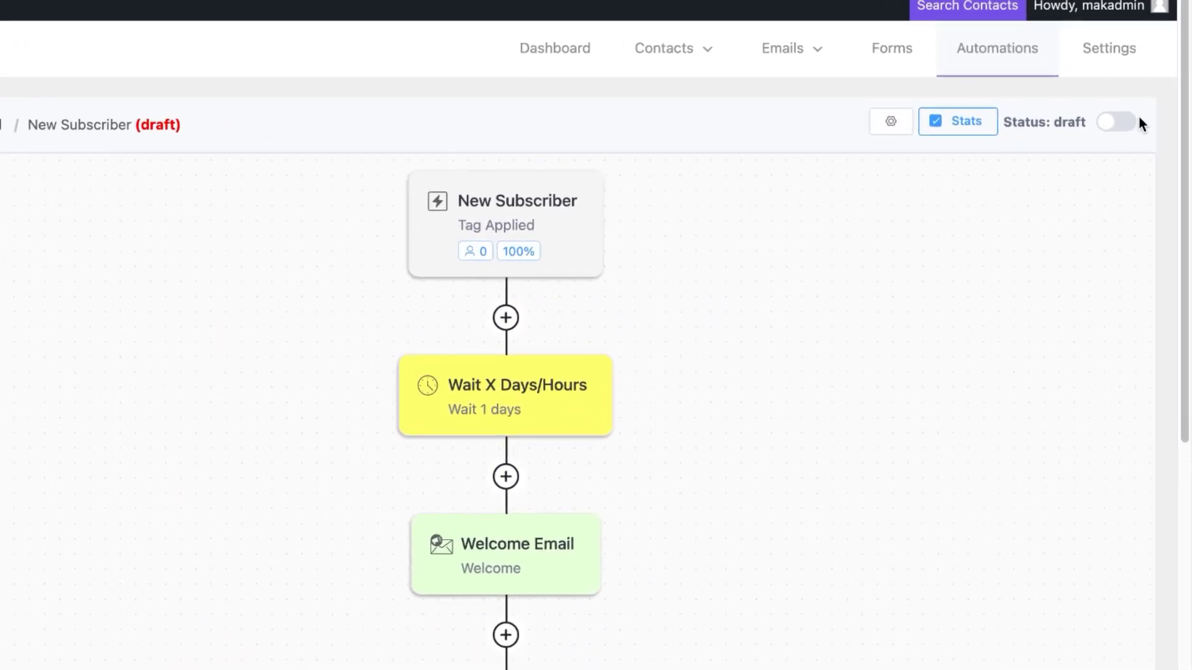
{"action": "left_click", "coordinate": [1124, 107]}
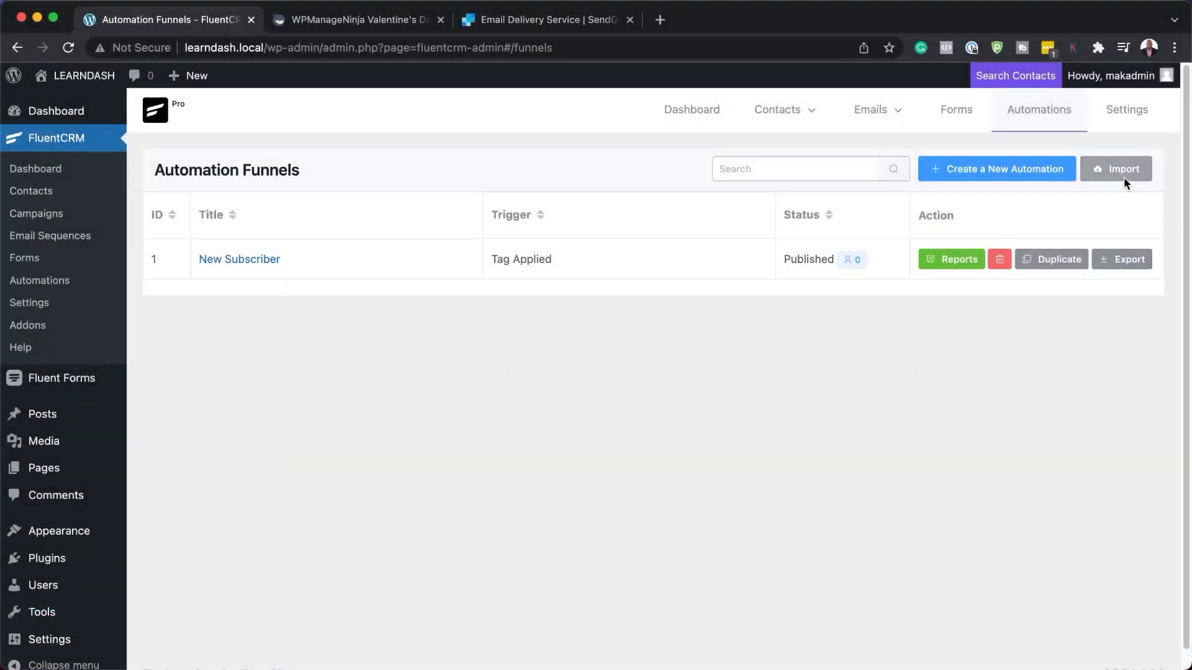
Step: Open FluentCRM's SMTP/Email Service Settings and start the FluentSMTP configuration
{"action": "left_click", "coordinate": [1128, 115]}
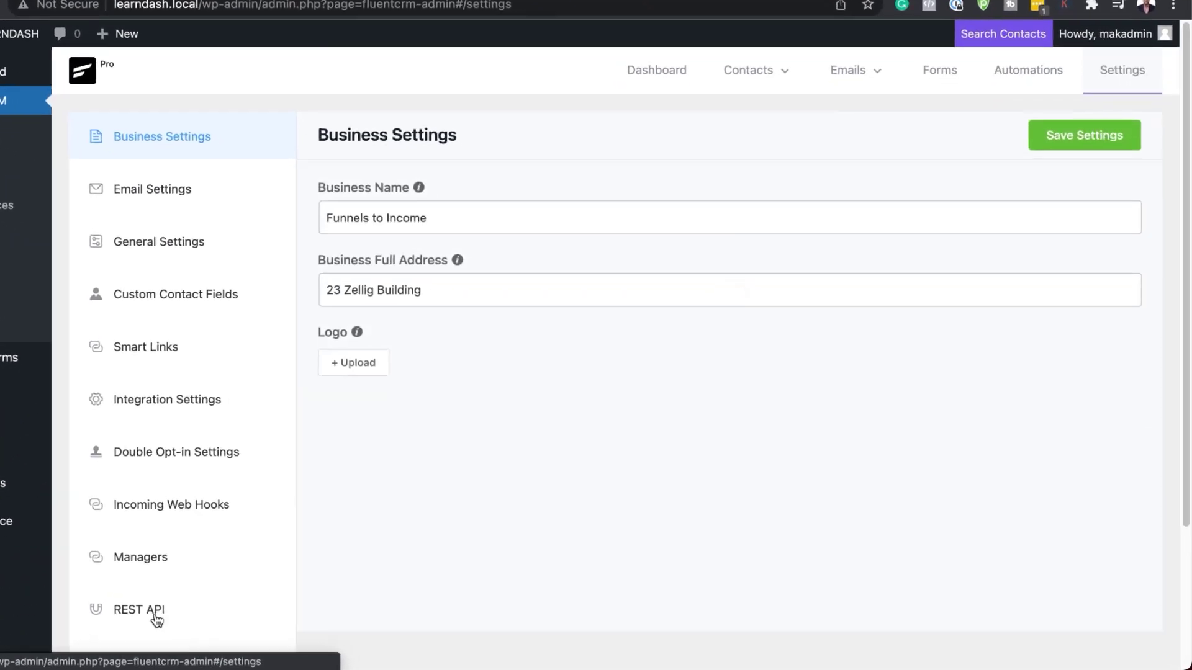
{"action": "scroll", "coordinate": [130, 562], "scroll_direction": "down", "scroll_amount": 4}
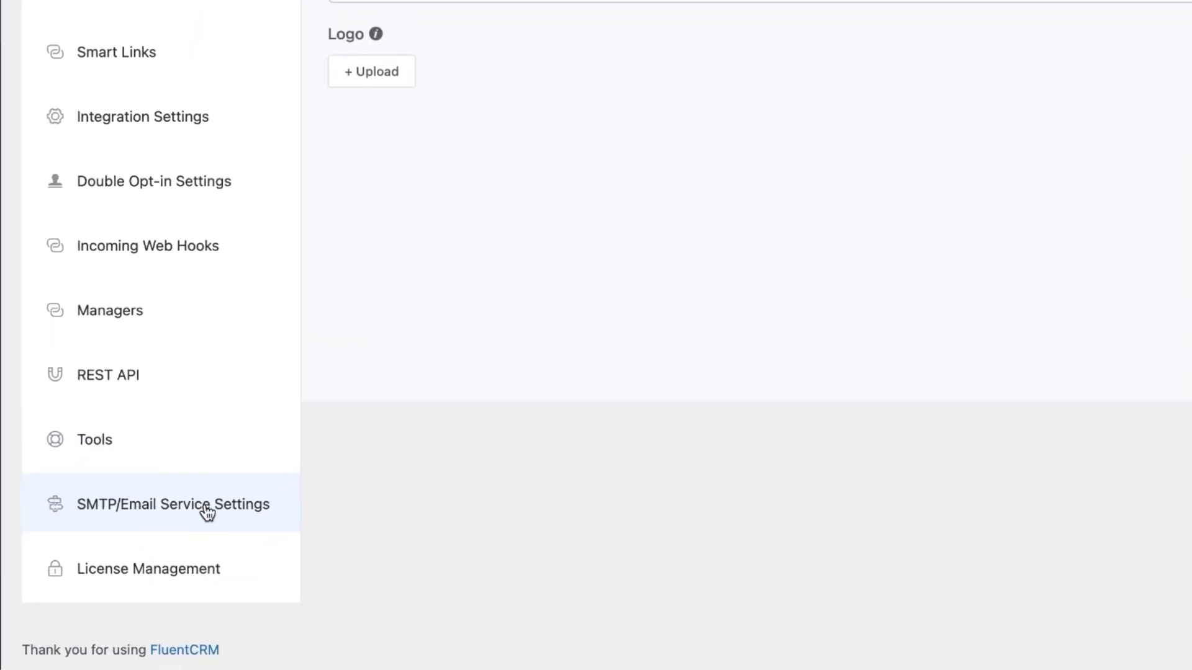
{"action": "left_click", "coordinate": [207, 512]}
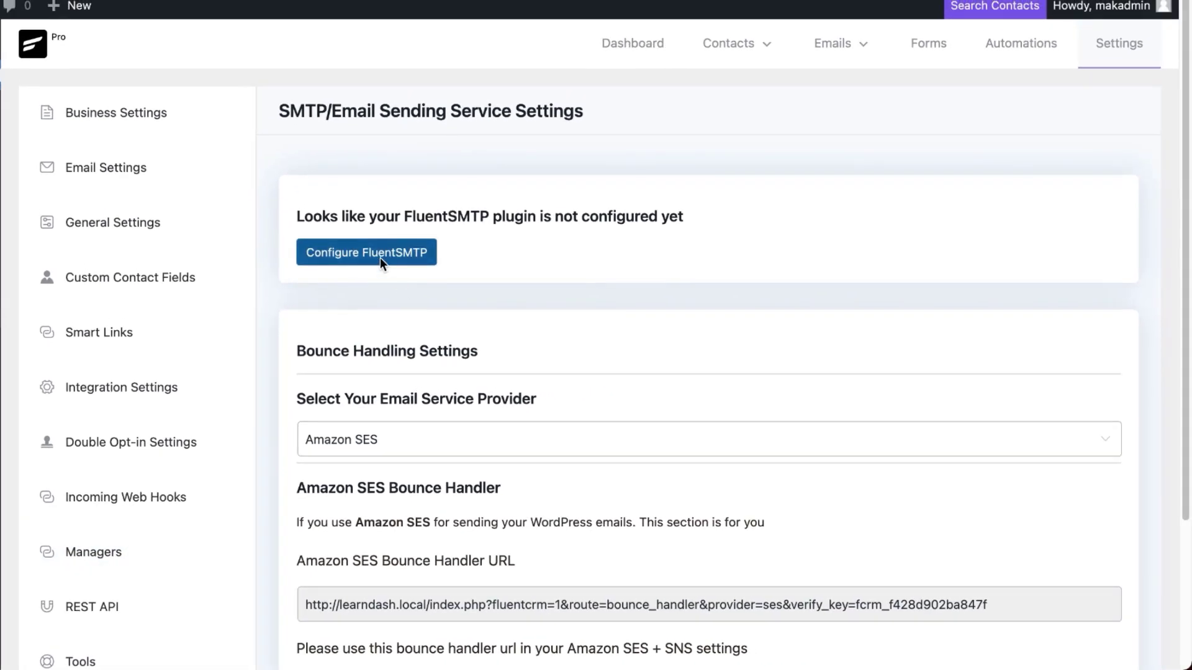
{"action": "left_click", "coordinate": [380, 259]}
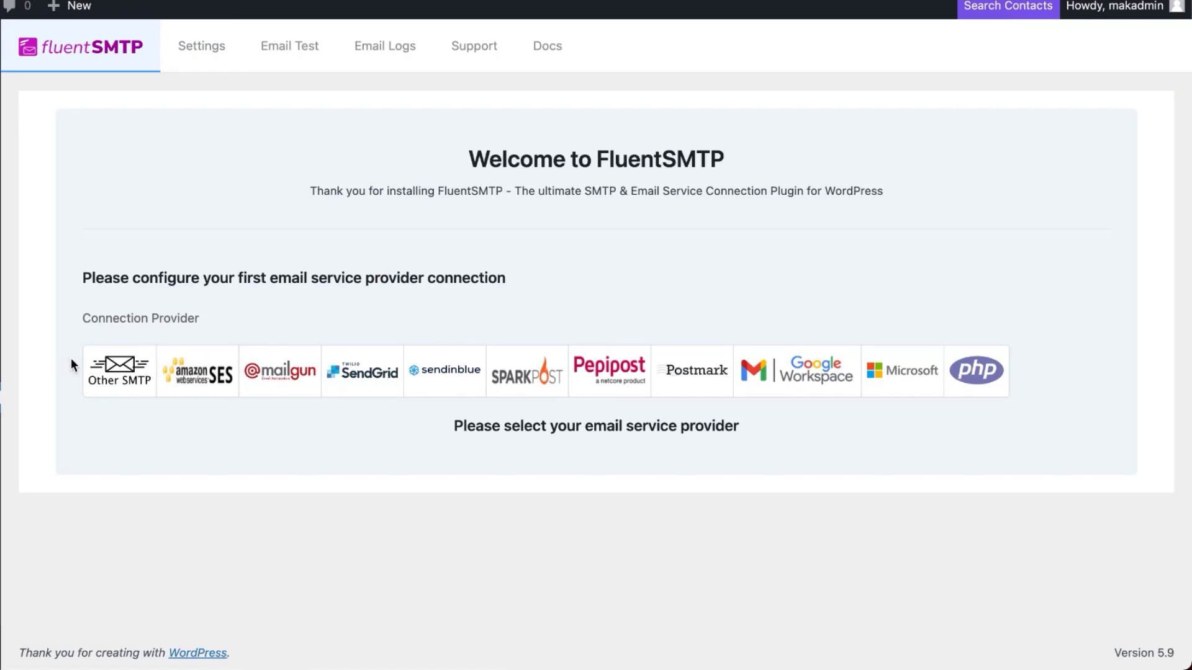
Step: Choose SendGrid as the FluentSMTP connection provider, then switch to the SendGrid website
{"action": "left_click", "coordinate": [370, 381]}
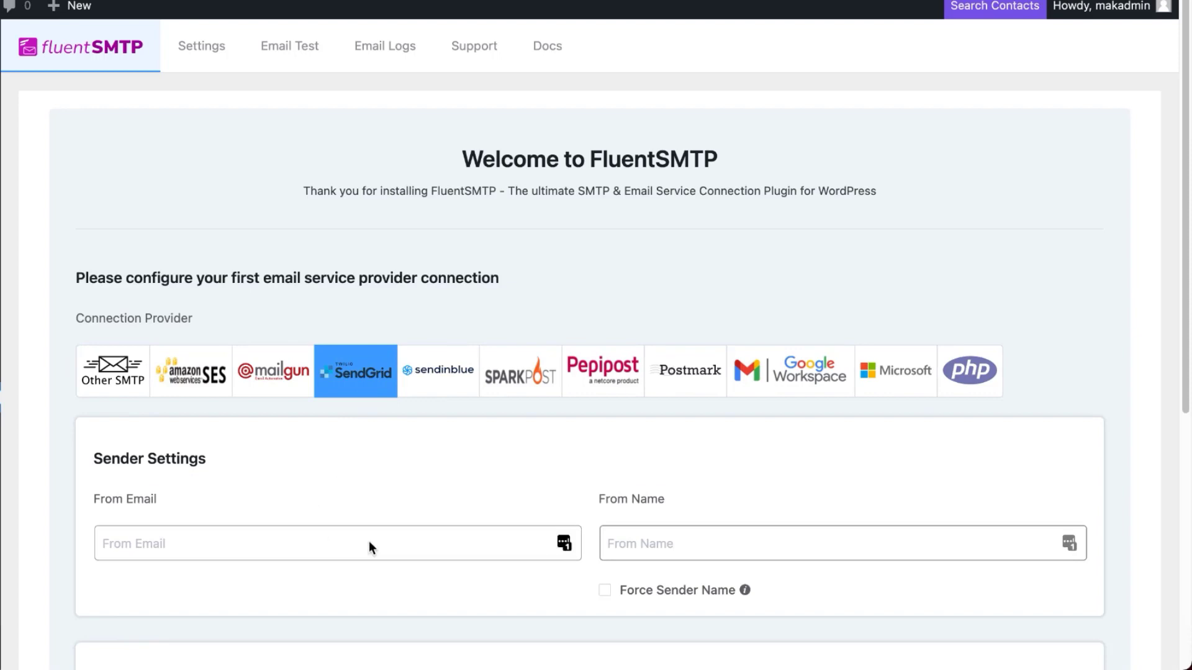
{"action": "scroll", "coordinate": [371, 543], "scroll_direction": "down", "scroll_amount": 3}
{"action": "left_click", "coordinate": [171, 453]}
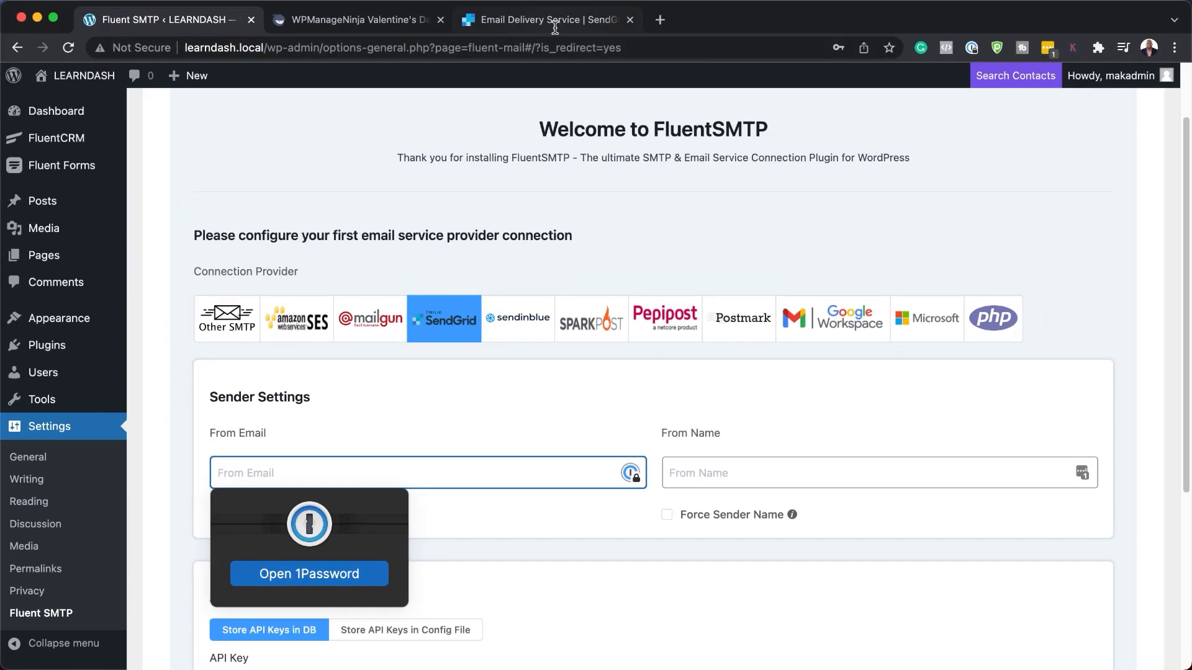
{"action": "left_click", "coordinate": [554, 20]}
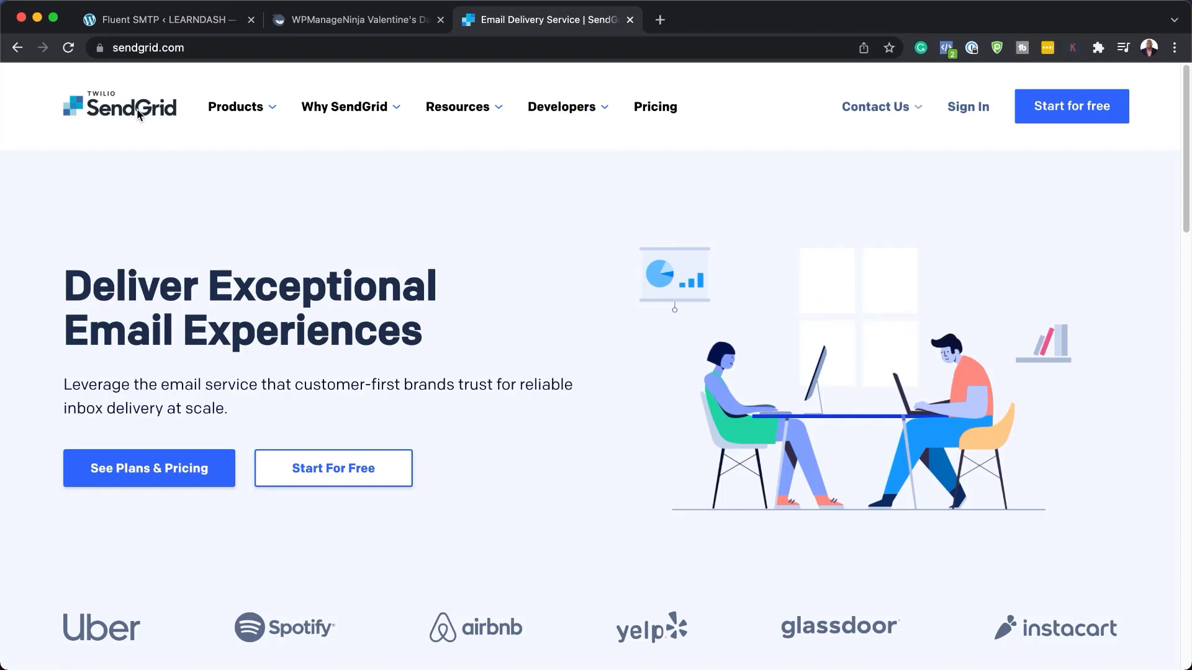
{"action": "scroll", "coordinate": [497, 425], "scroll_direction": "down", "scroll_amount": 2}
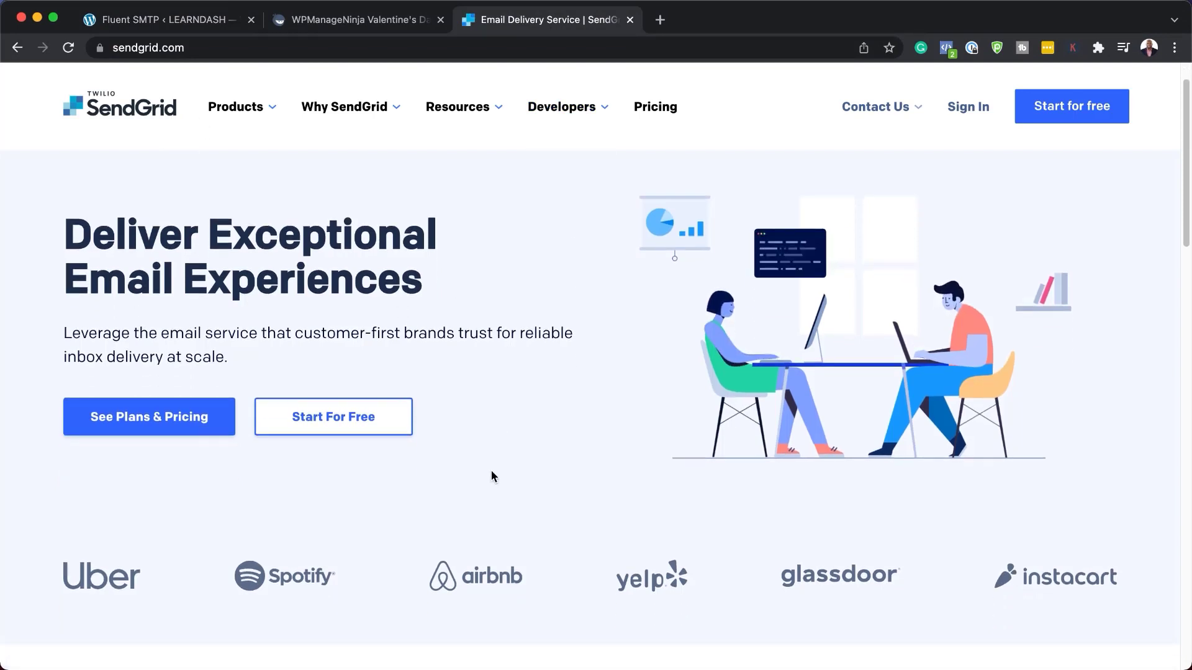
Step: Look over the SendGrid homepage, open its plans and pricing, and compare the Email API plans, including the Free plan
{"action": "scroll", "coordinate": [490, 471], "scroll_direction": "down", "scroll_amount": 2}
{"action": "scroll", "coordinate": [491, 475], "scroll_direction": "down", "scroll_amount": 10}
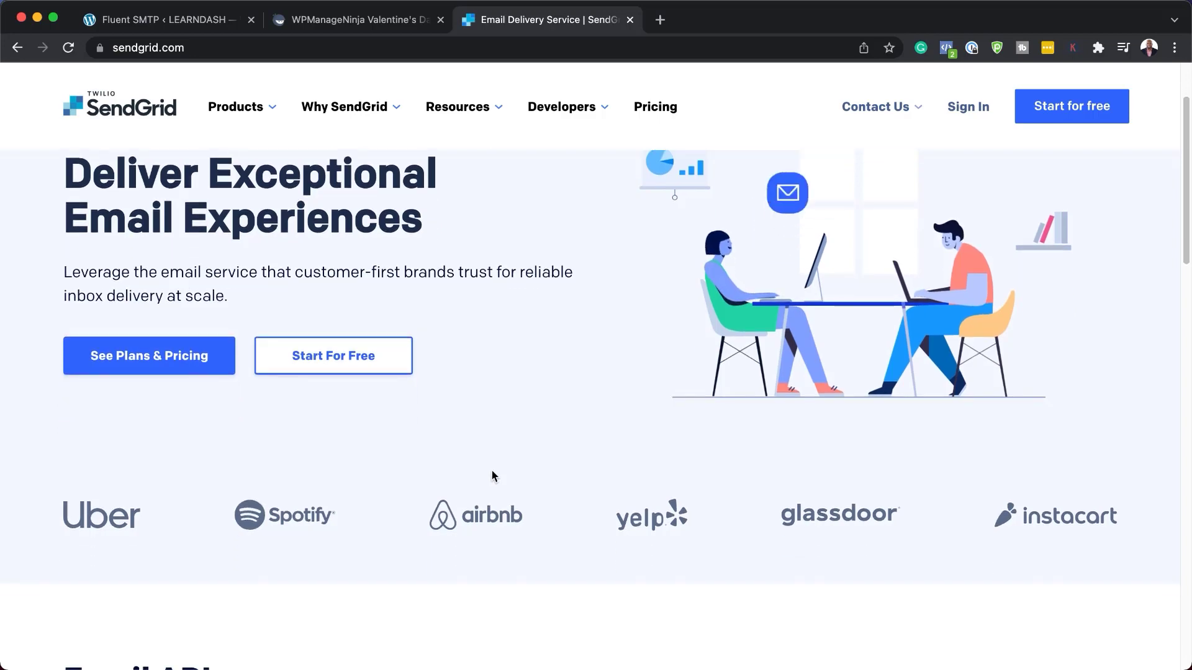
{"action": "scroll", "coordinate": [493, 476], "scroll_direction": "down", "scroll_amount": 7}
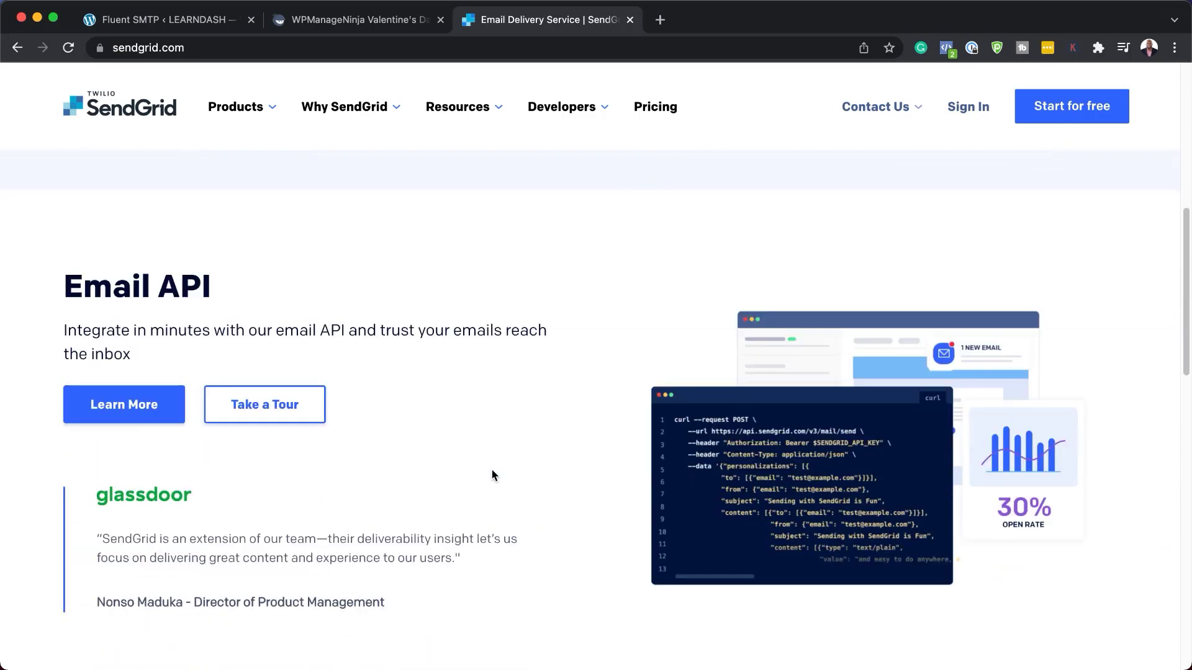
{"action": "scroll", "coordinate": [492, 467], "scroll_direction": "up", "scroll_amount": 6}
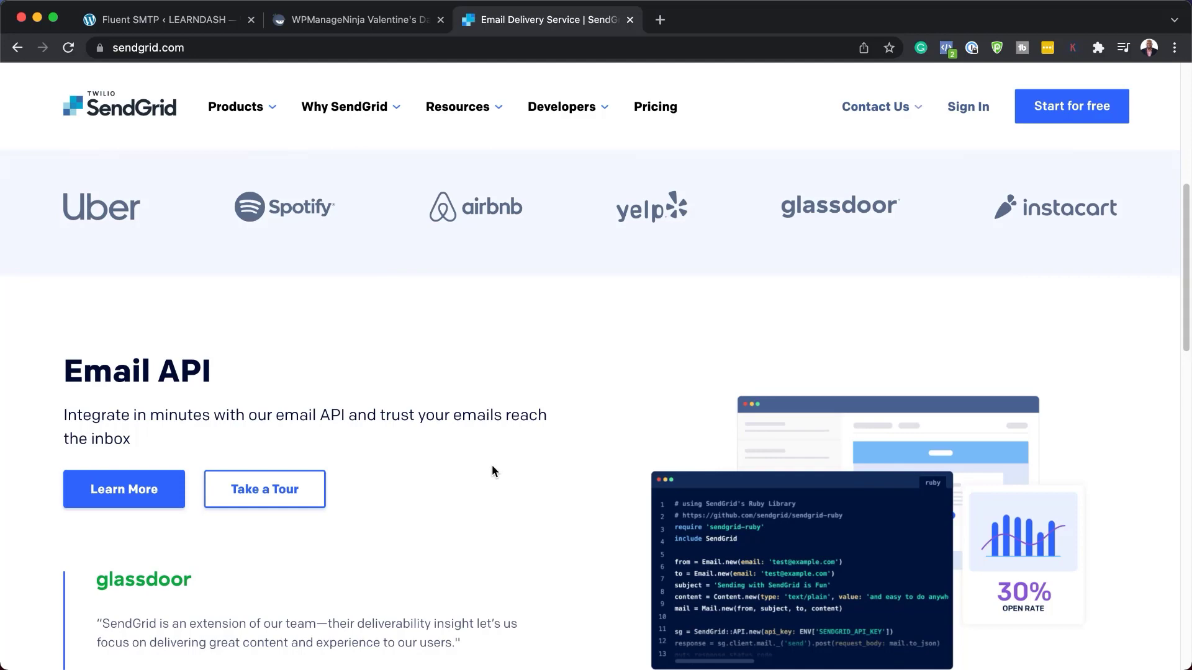
{"action": "scroll", "coordinate": [502, 476], "scroll_direction": "up", "scroll_amount": 12}
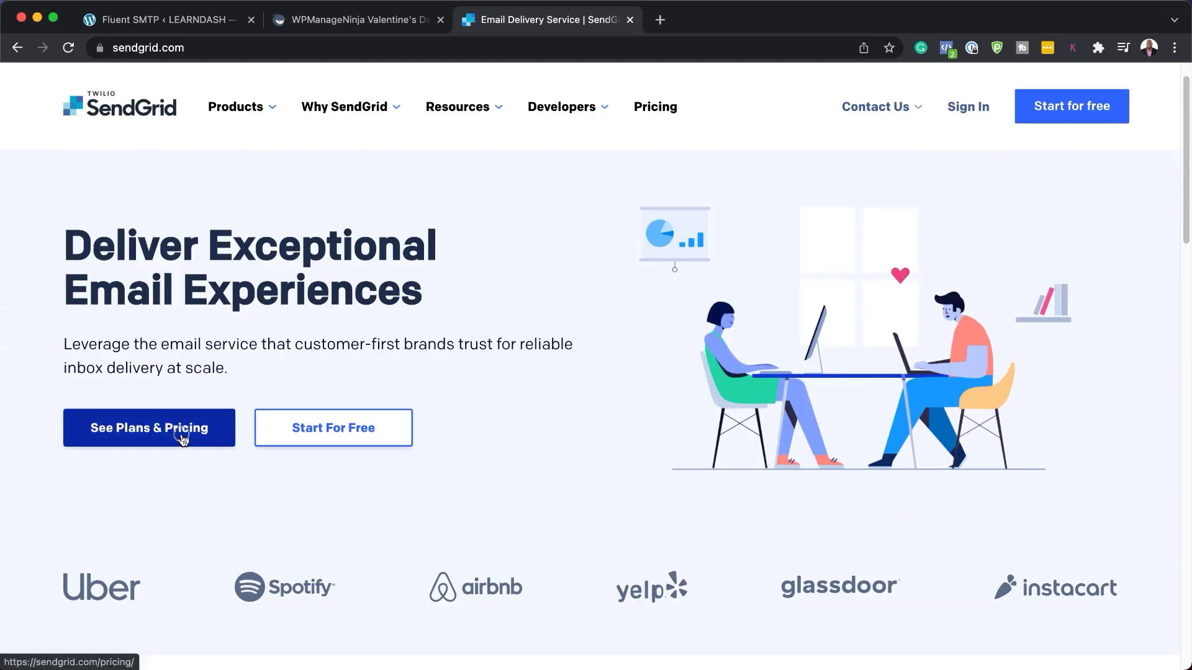
{"action": "left_click", "coordinate": [183, 439]}
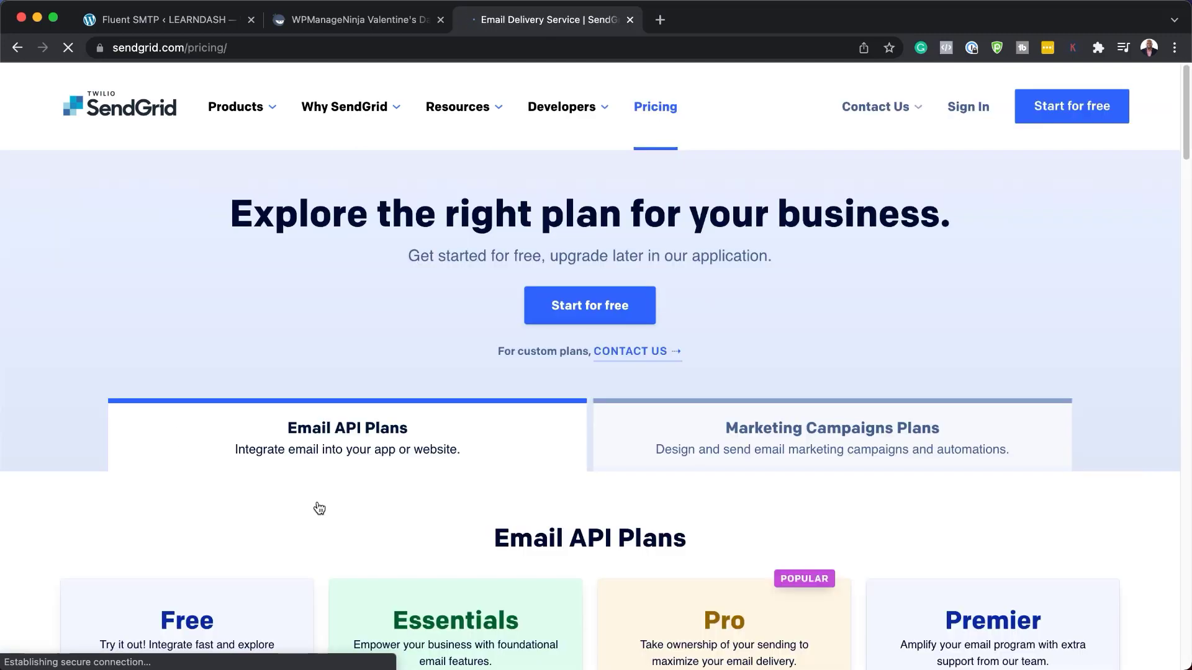
{"action": "scroll", "coordinate": [318, 500], "scroll_direction": "down", "scroll_amount": 6}
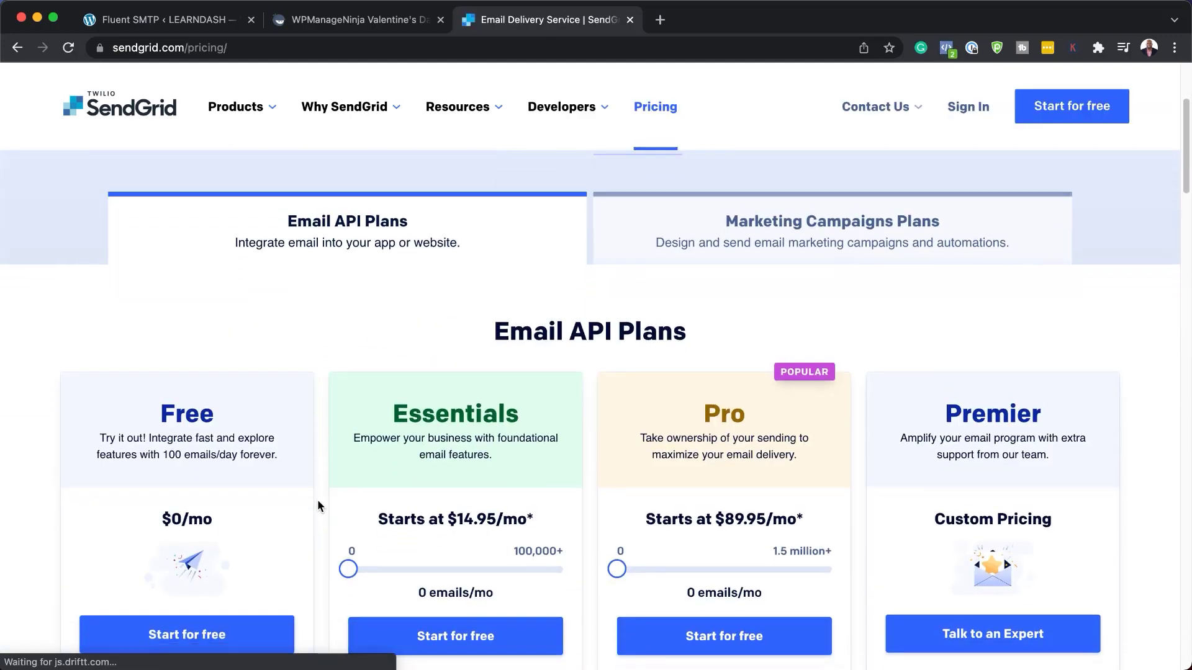
{"action": "scroll", "coordinate": [317, 500], "scroll_direction": "down", "scroll_amount": 1}
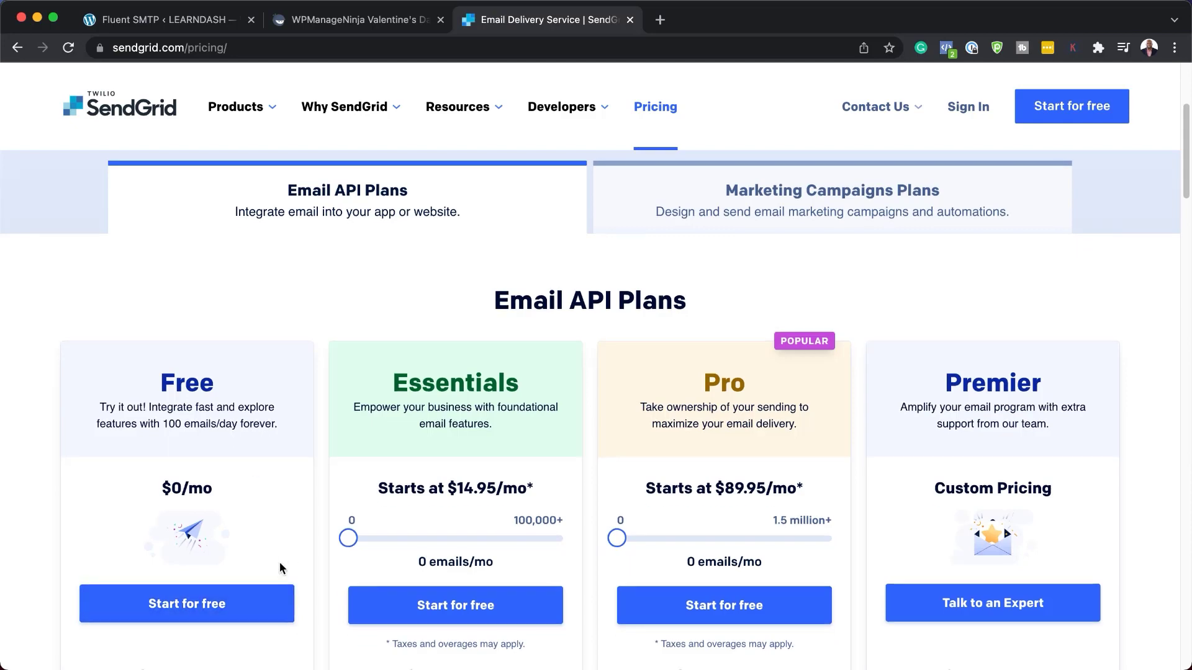
{"action": "scroll", "coordinate": [280, 561], "scroll_direction": "down", "scroll_amount": 2}
{"action": "scroll", "coordinate": [251, 562], "scroll_direction": "down", "scroll_amount": 2}
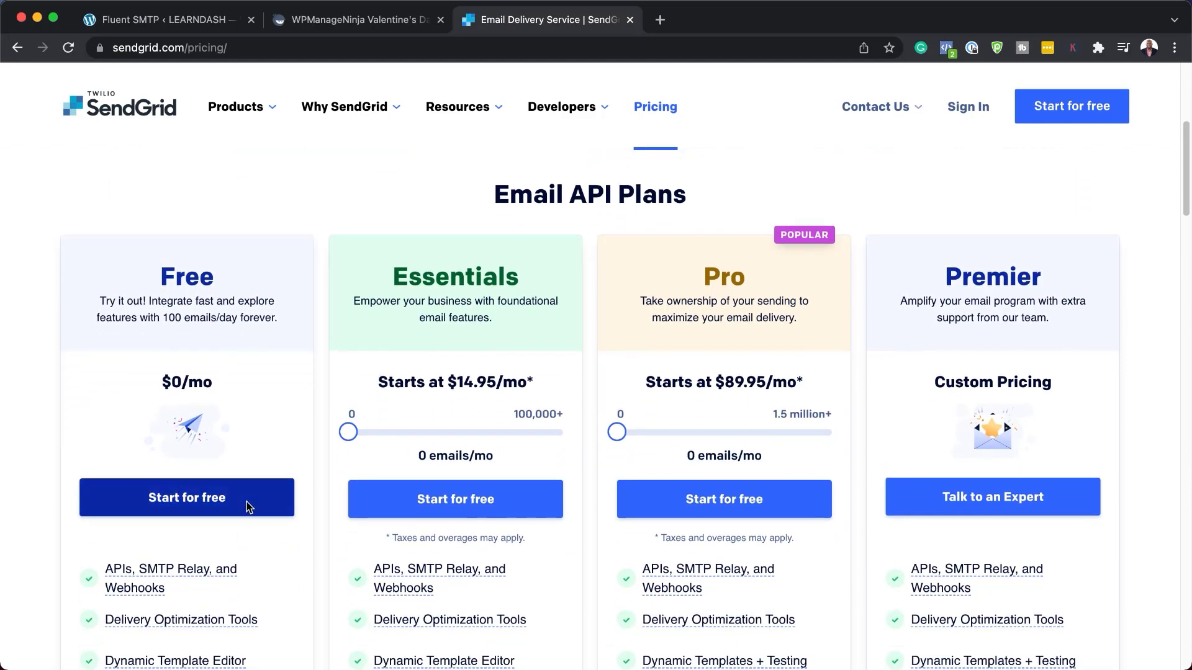
Step: Return to the FluentSMTP setup page and review the From Email, From Name and API Key fields for the SendGrid connection
{"action": "left_click", "coordinate": [175, 23]}
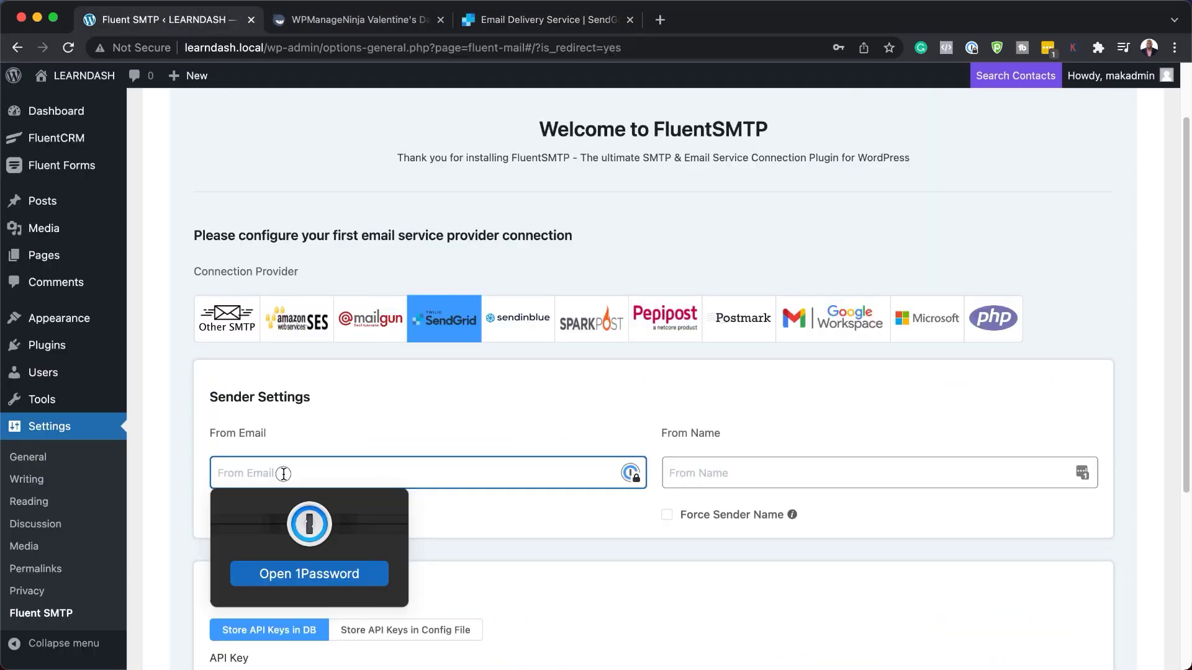
{"action": "left_click", "coordinate": [706, 466]}
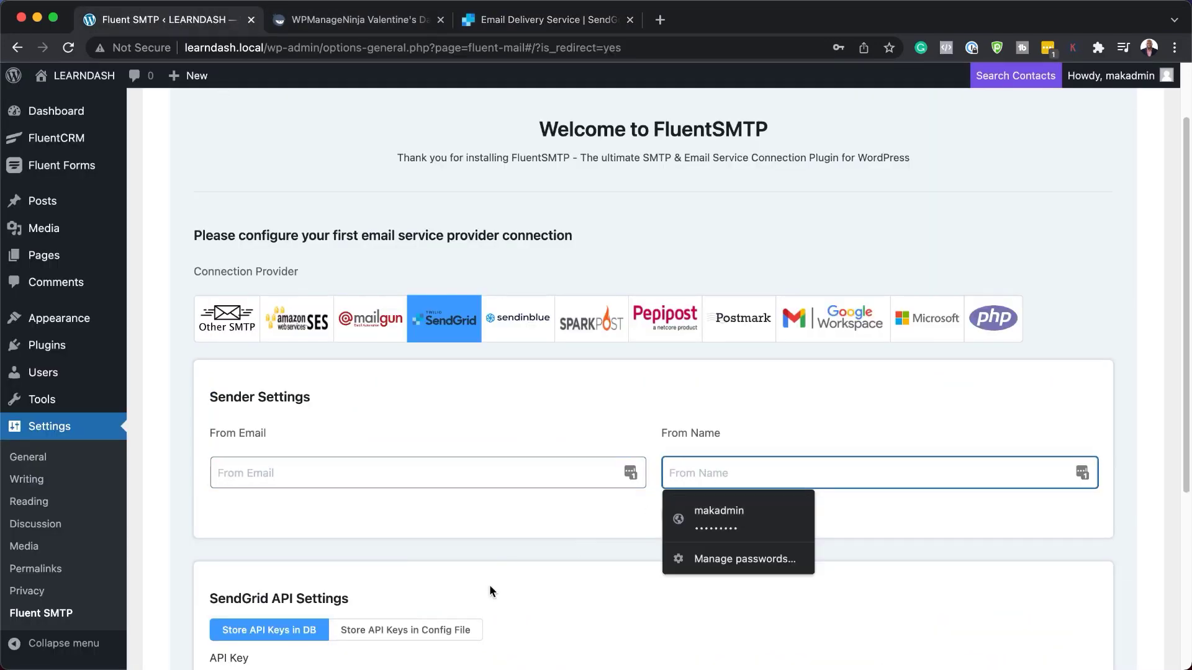
{"action": "scroll", "coordinate": [545, 598], "scroll_direction": "down", "scroll_amount": 5}
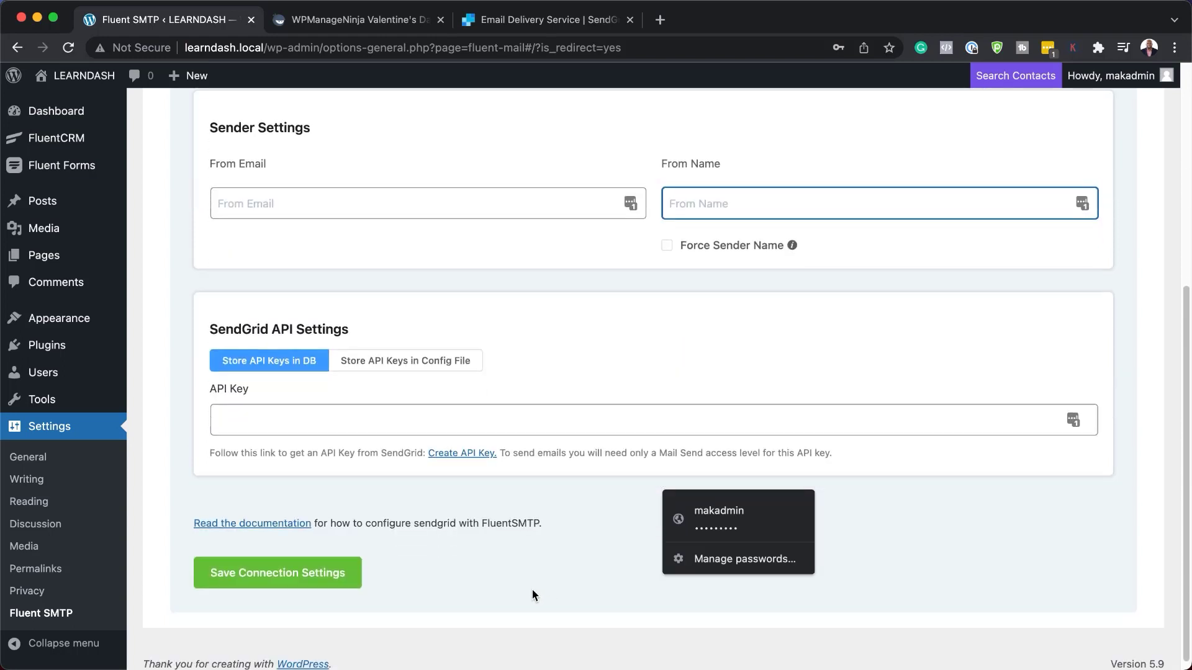
{"action": "left_click", "coordinate": [281, 406]}
{"action": "left_click", "coordinate": [456, 565]}
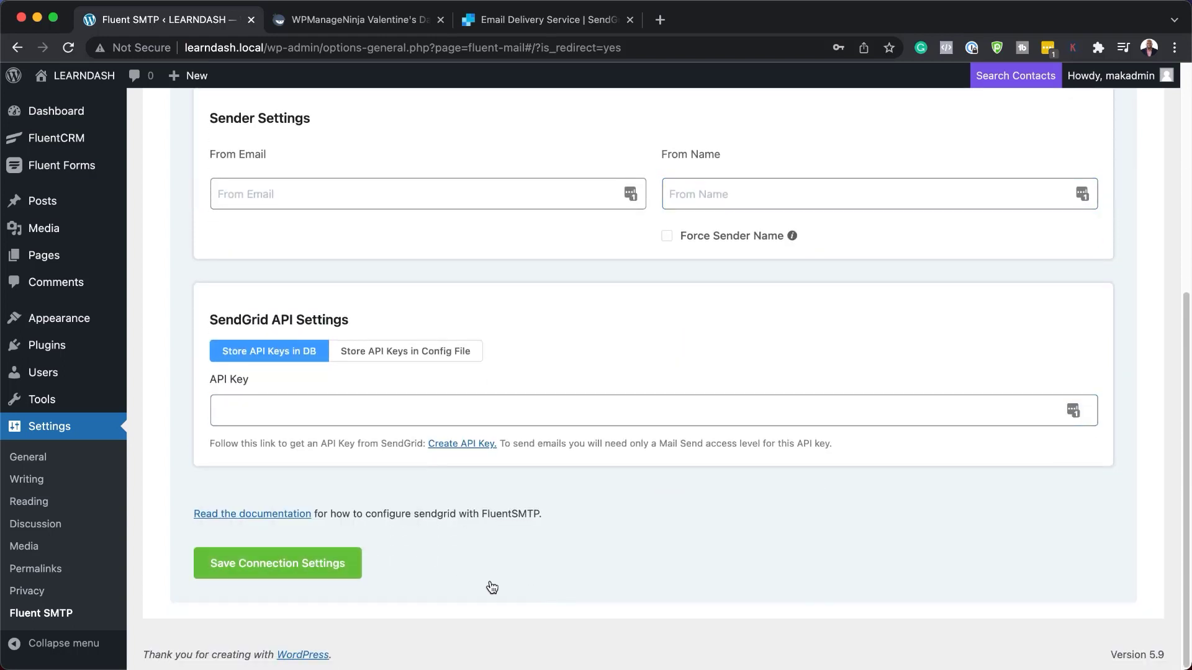
{"action": "scroll", "coordinate": [519, 575], "scroll_direction": "up", "scroll_amount": 1}
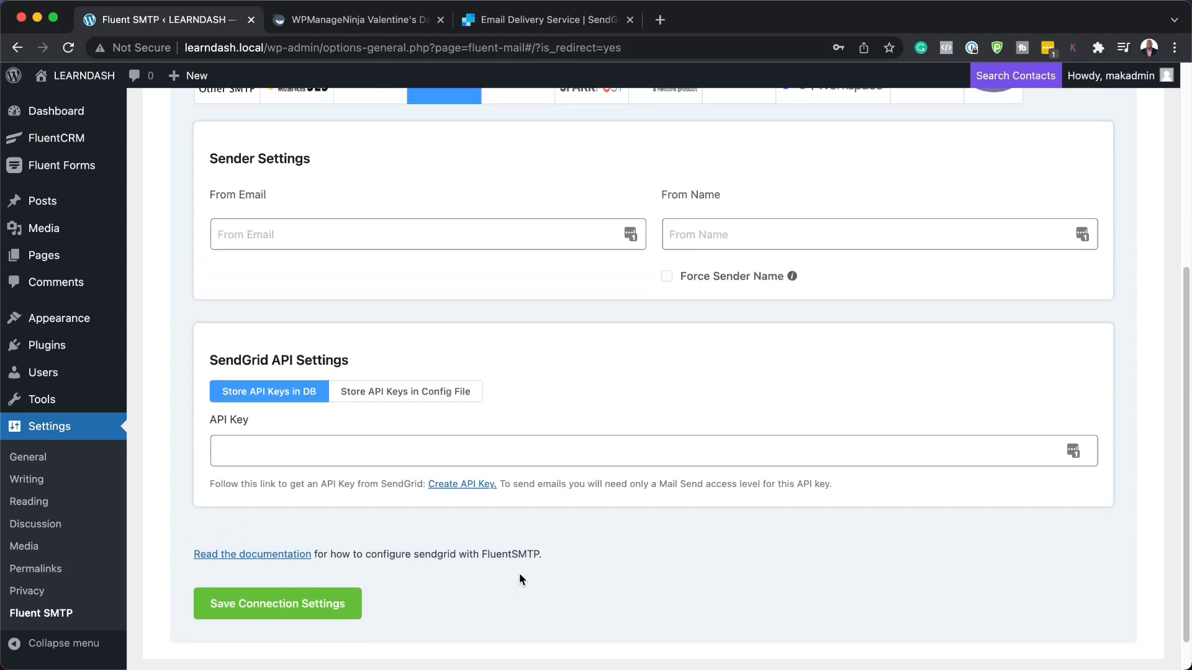